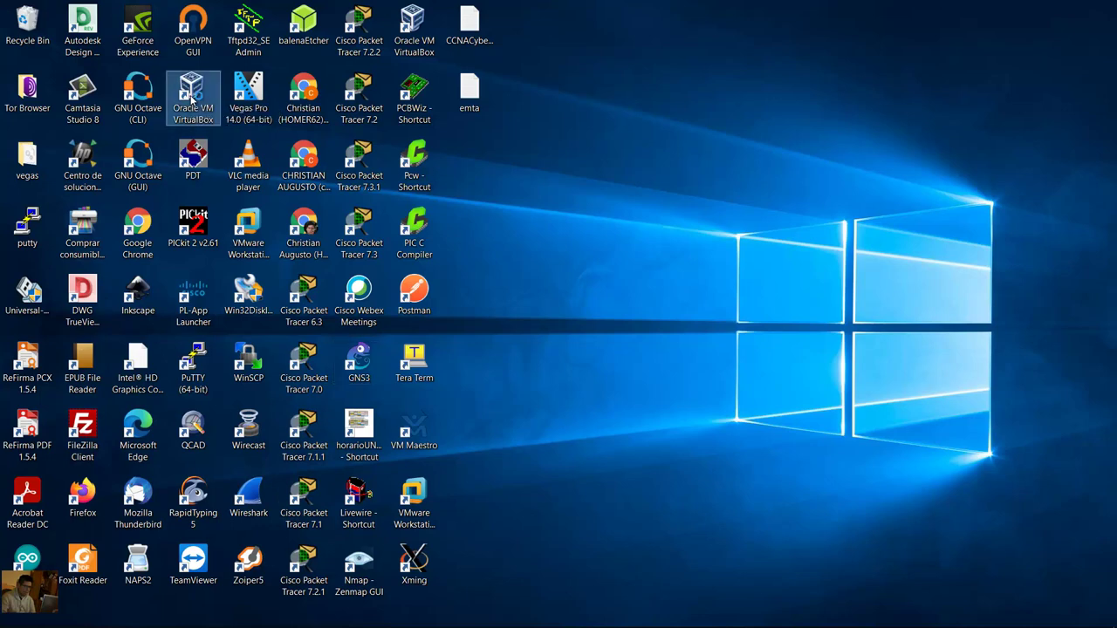
Step: Launch VirtualBox Manager and dismiss the version 6.1.14 update notice
{"action": "double_click", "coordinate": [192, 102]}
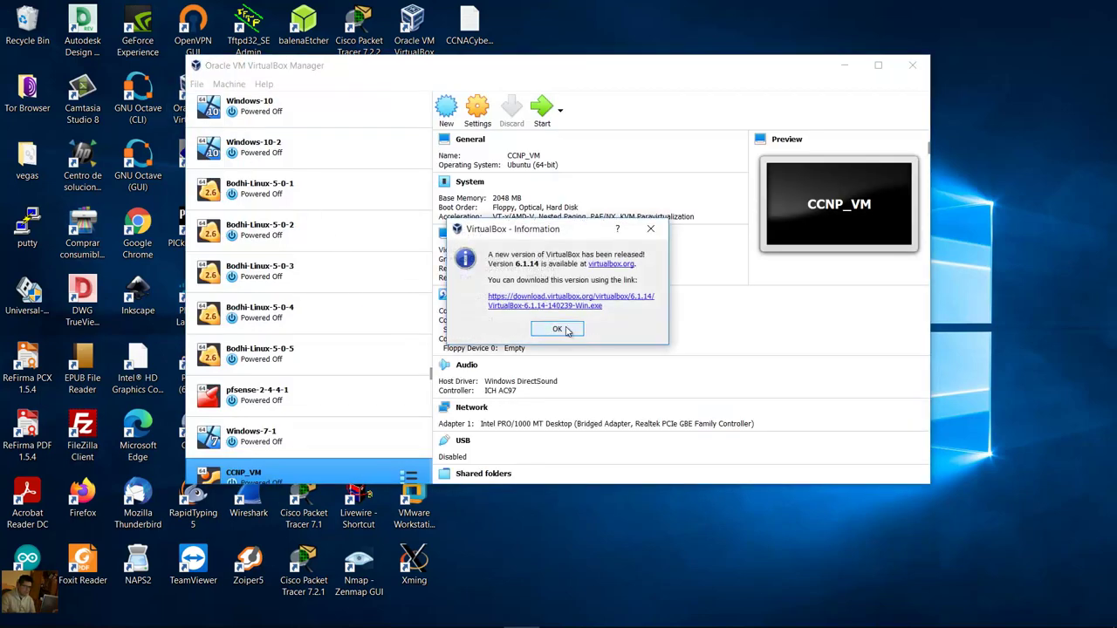
{"action": "left_click", "coordinate": [557, 329]}
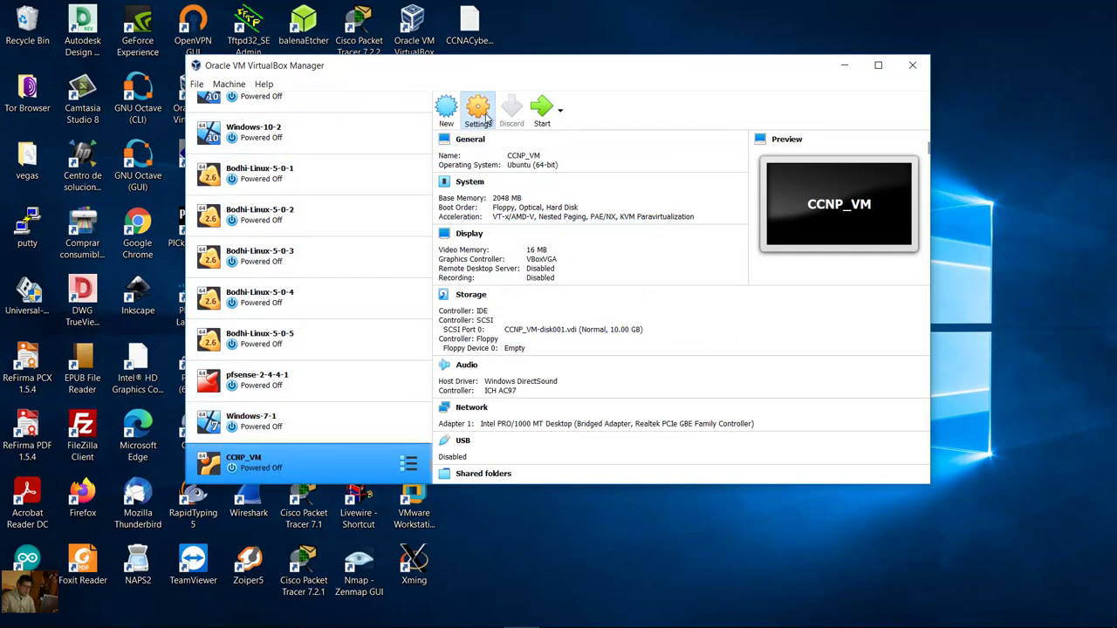
Step: Attach CCNP_VM's Adapter 1 to the Generic Driver with UDPTunnel and save the settings
{"action": "left_click", "coordinate": [487, 118]}
{"action": "left_click", "coordinate": [424, 260]}
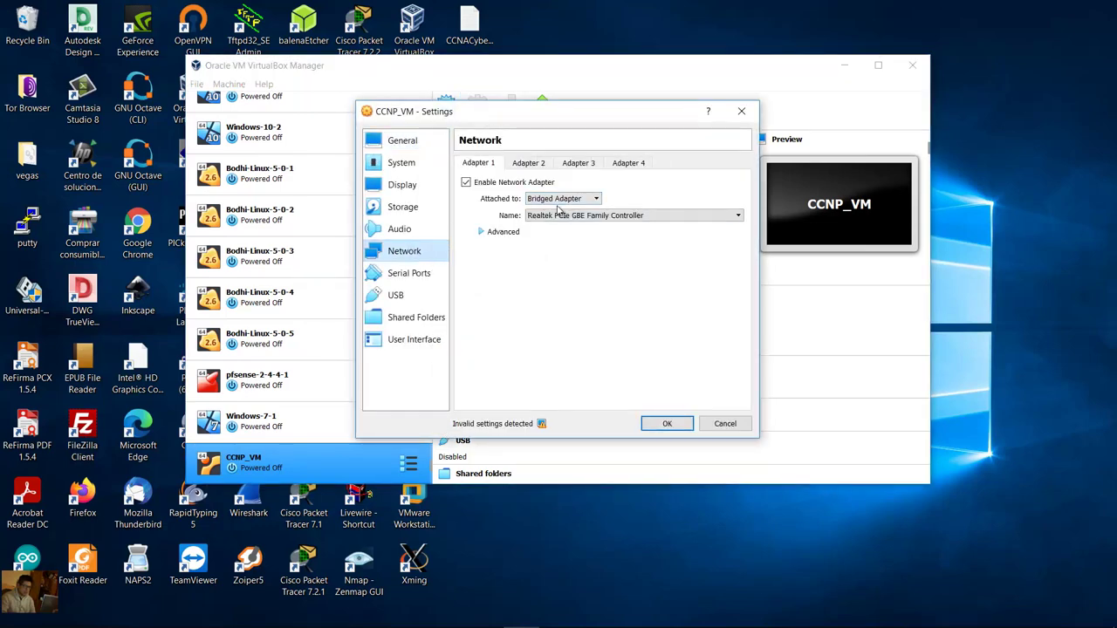
{"action": "left_click", "coordinate": [588, 199]}
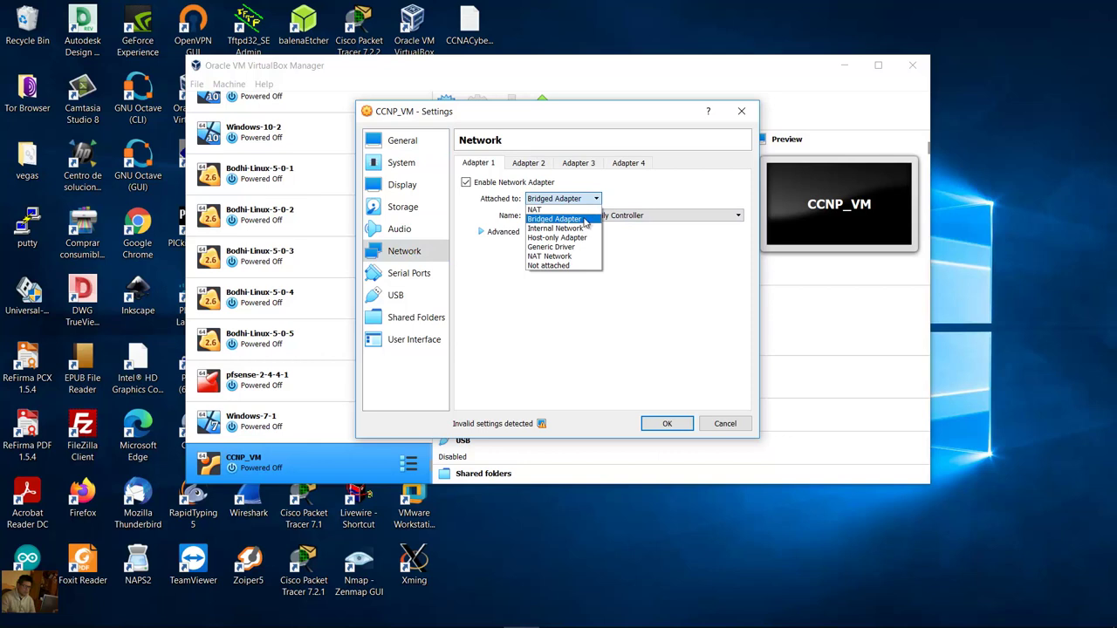
{"action": "left_click", "coordinate": [585, 220]}
{"action": "left_click", "coordinate": [587, 200]}
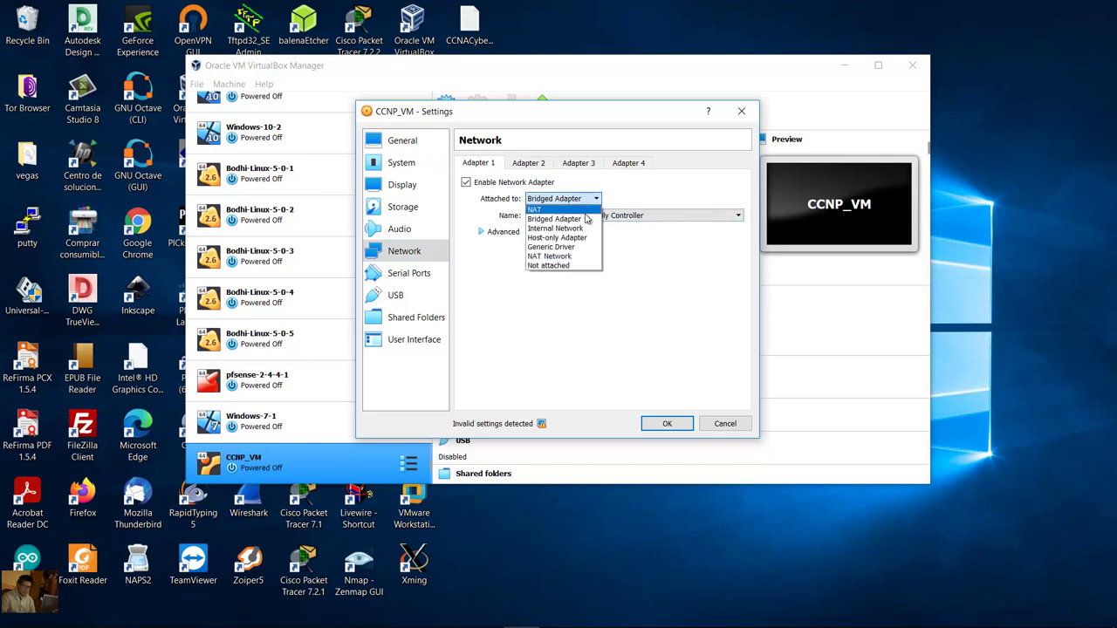
{"action": "left_click", "coordinate": [588, 219]}
{"action": "left_click", "coordinate": [588, 199]}
{"action": "left_click", "coordinate": [582, 248]}
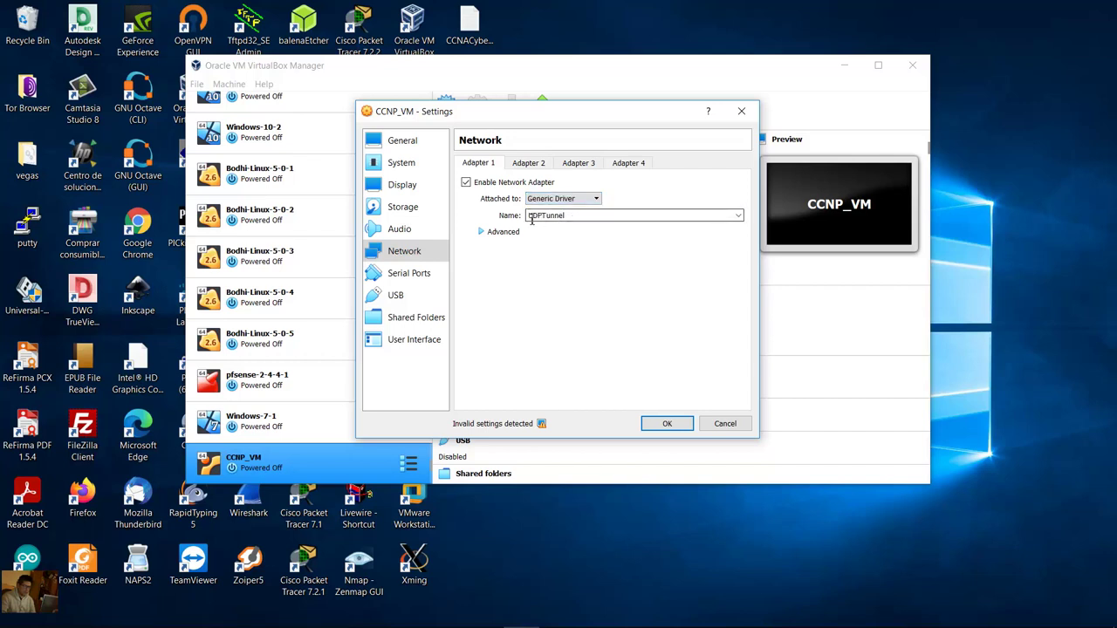
{"action": "left_click", "coordinate": [483, 232]}
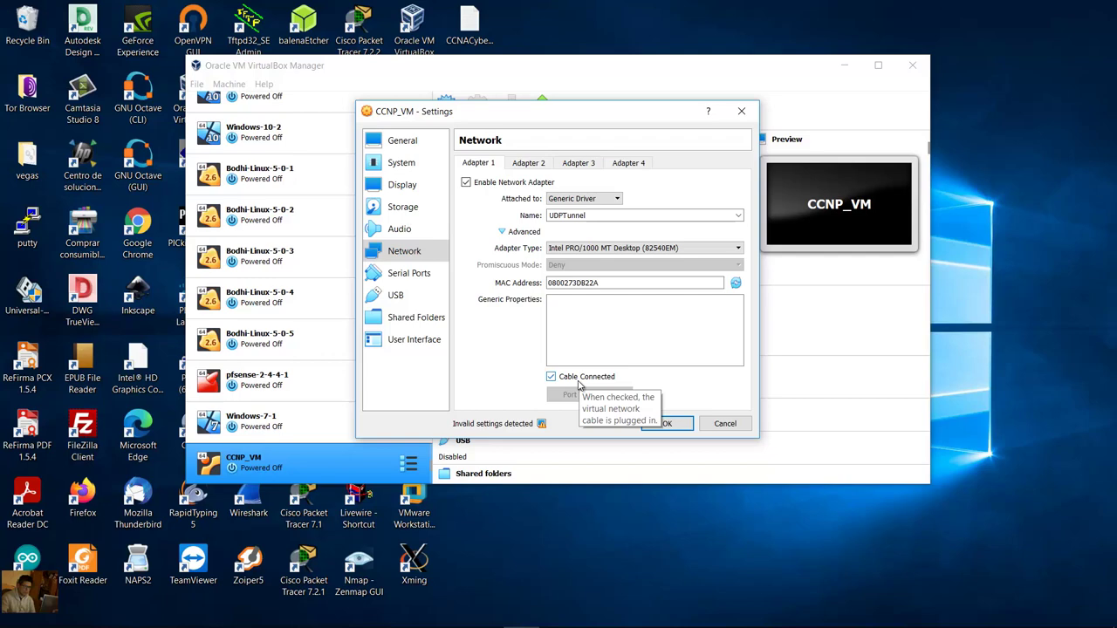
{"action": "left_click", "coordinate": [655, 426]}
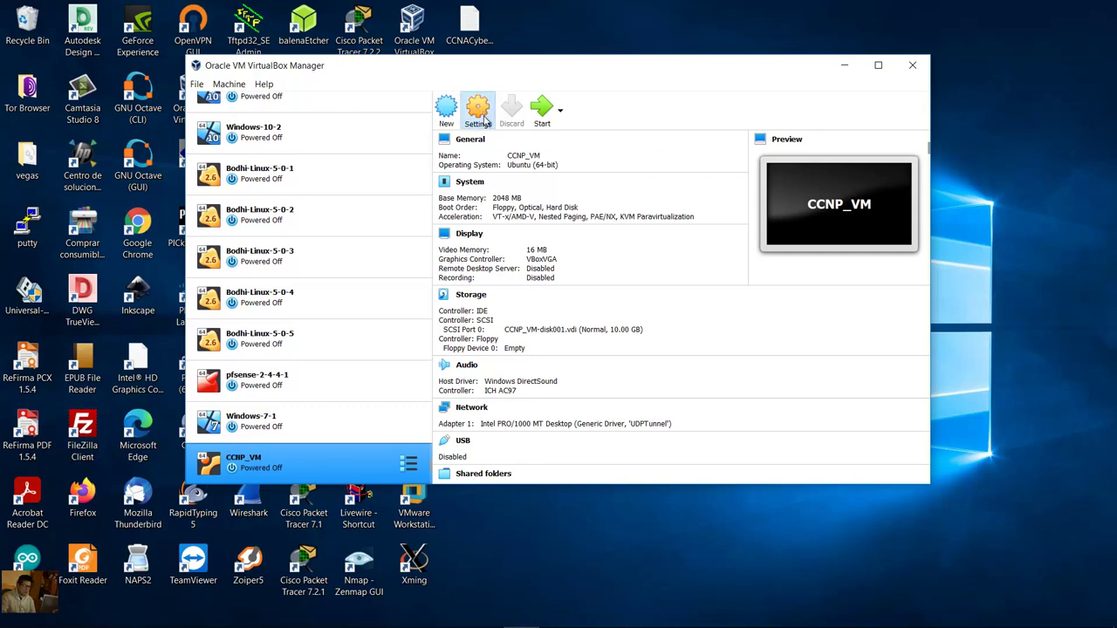
Step: Enable a USB 3.0 (xHCI) controller for CCNP_VM, save it, and close VirtualBox Manager
{"action": "left_click", "coordinate": [485, 120]}
{"action": "left_click", "coordinate": [406, 297]}
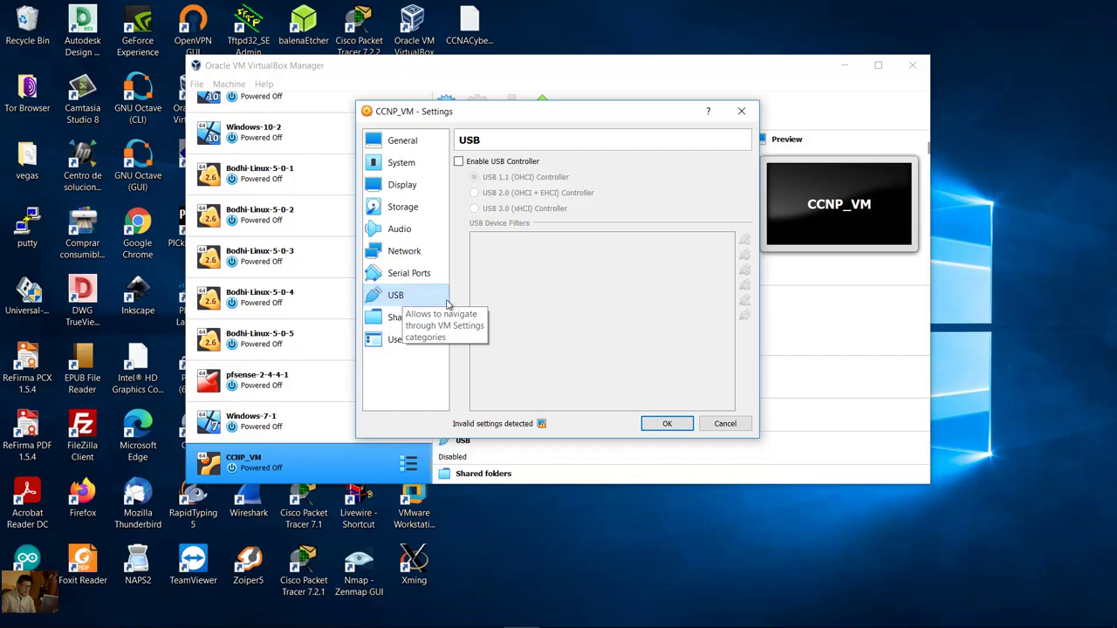
{"action": "left_click", "coordinate": [459, 164]}
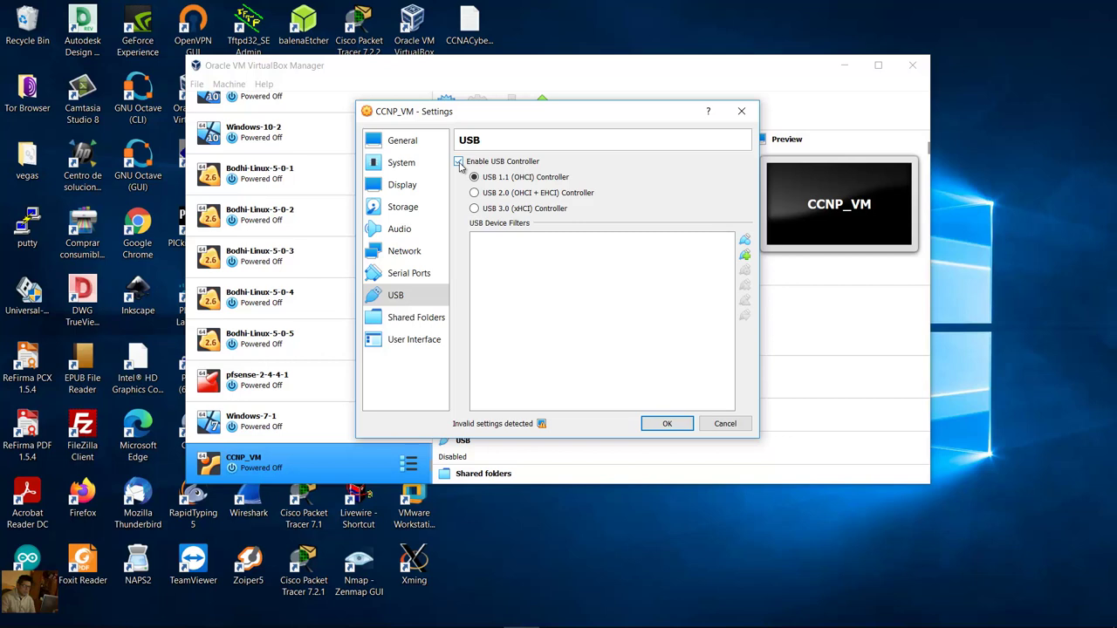
{"action": "left_click", "coordinate": [478, 209]}
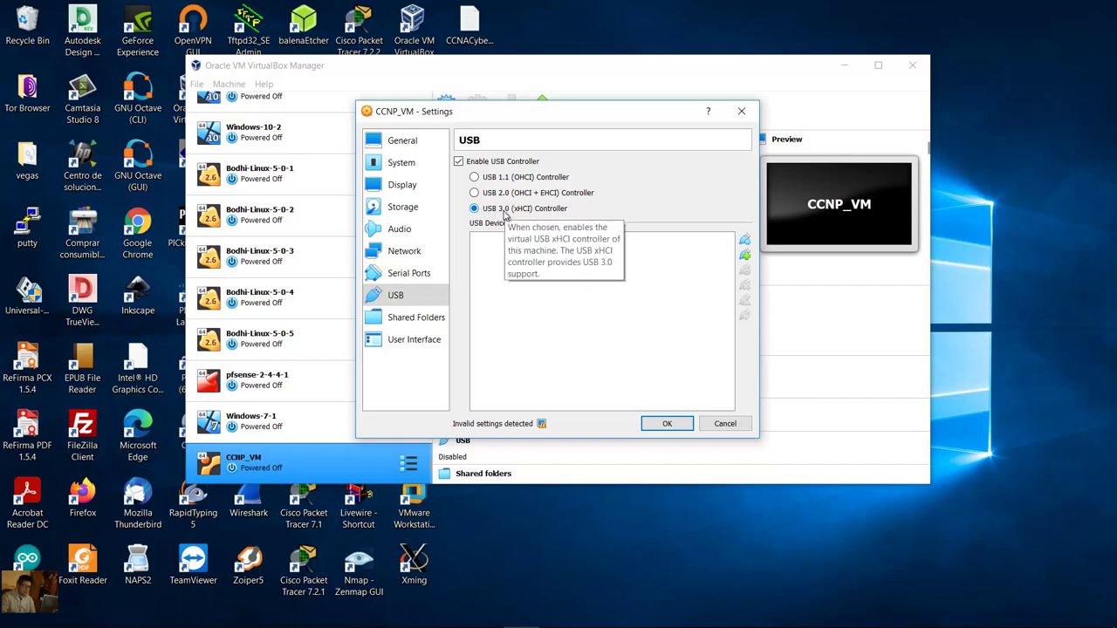
{"action": "left_click", "coordinate": [667, 424]}
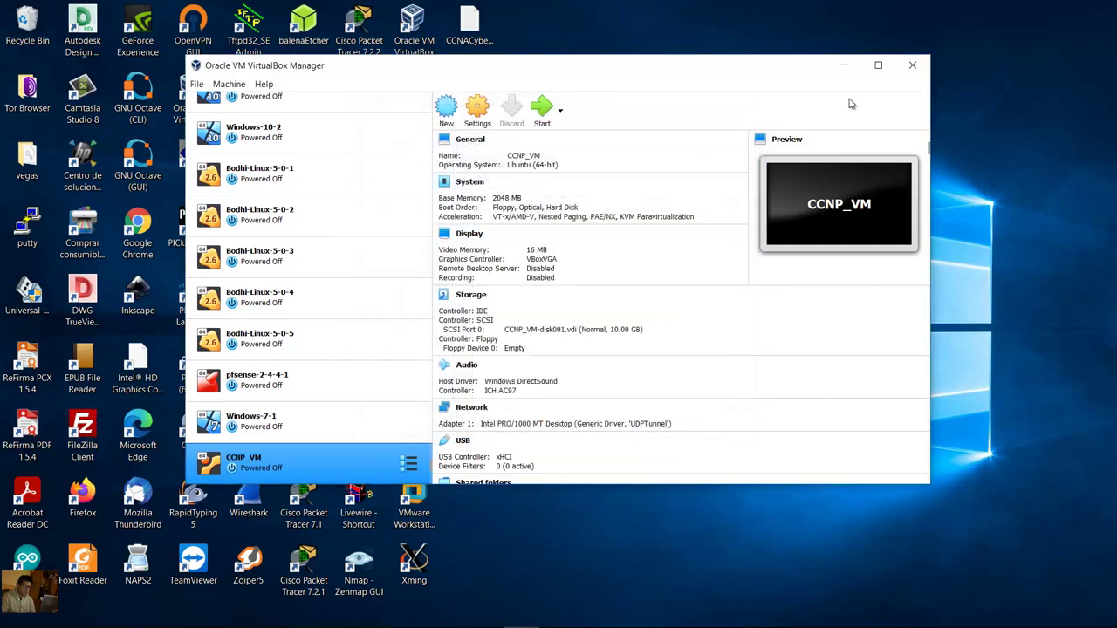
{"action": "left_click", "coordinate": [909, 66]}
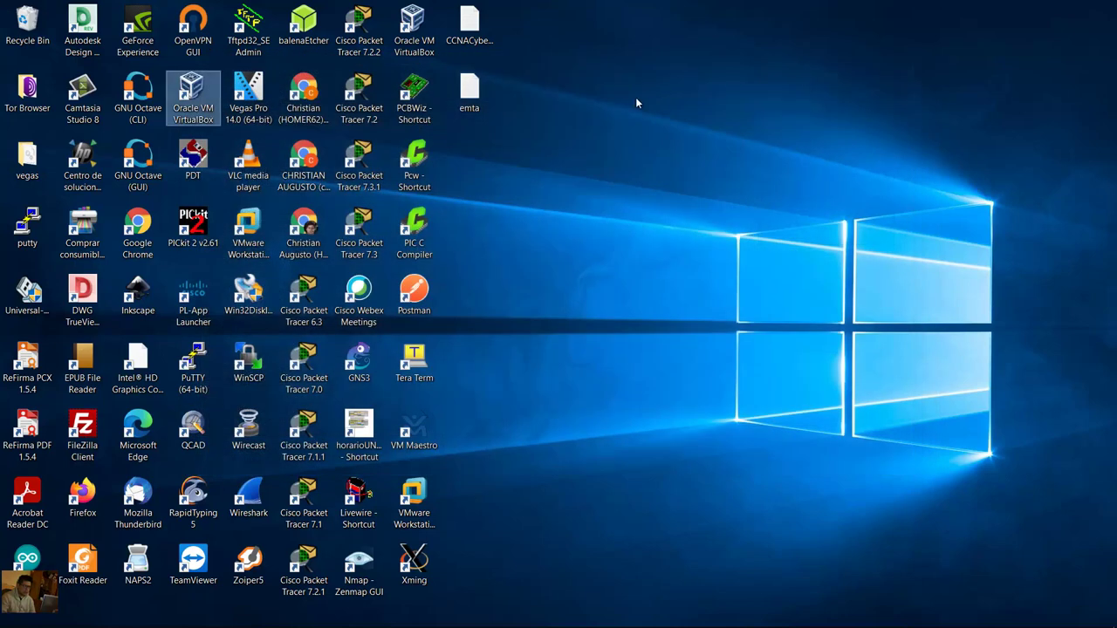
Step: Launch GNS3, skip the Setup Wizard, and bring its window to the front
{"action": "double_click", "coordinate": [360, 362]}
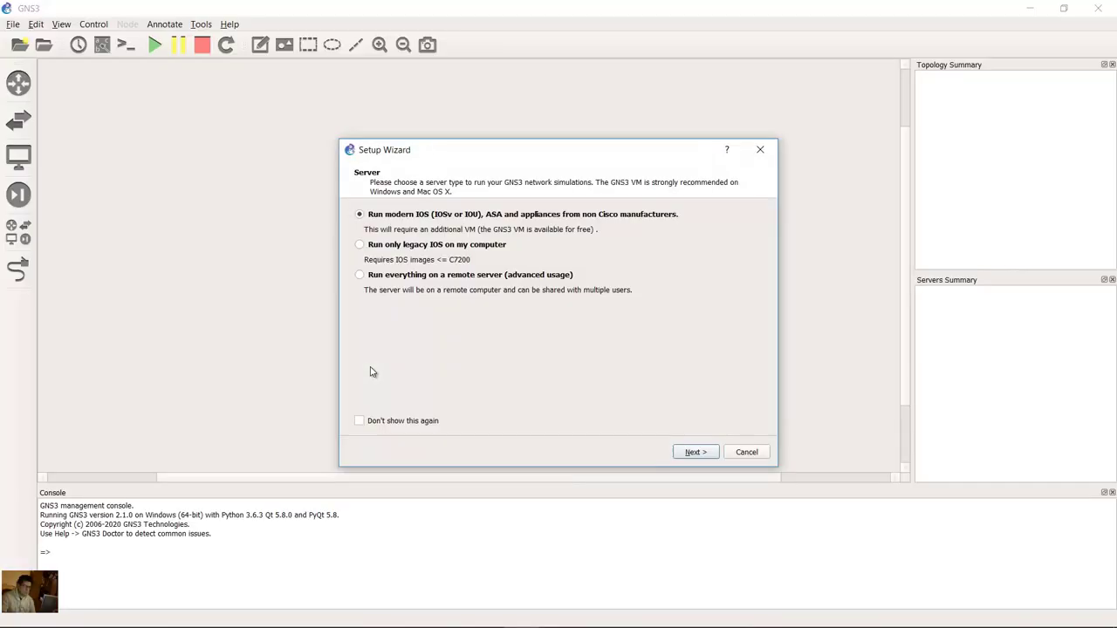
{"action": "left_click", "coordinate": [747, 451]}
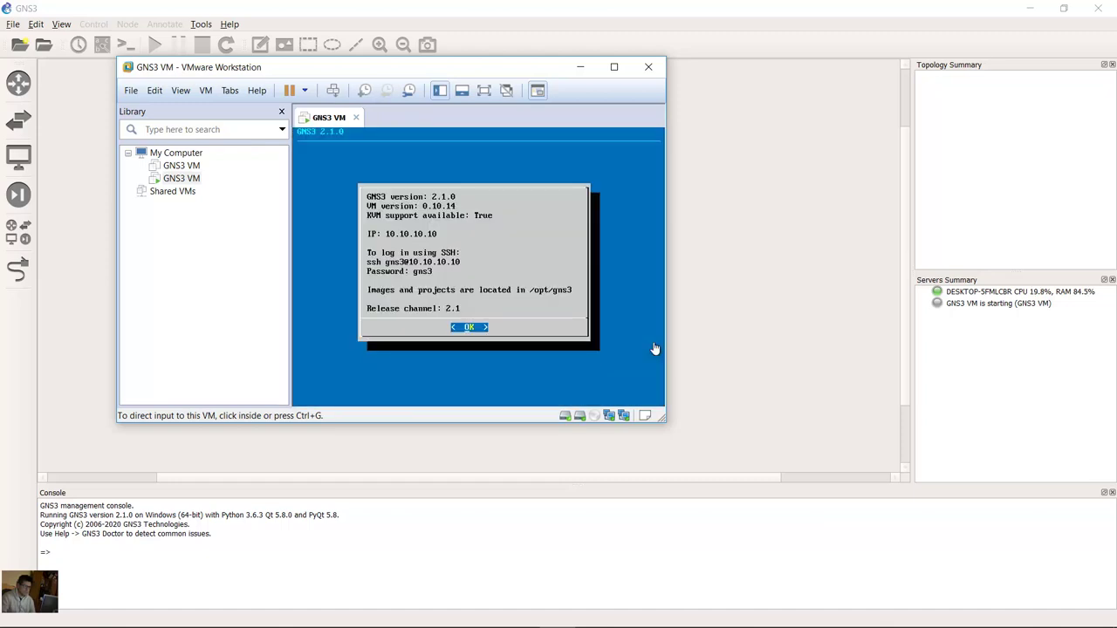
{"action": "left_click", "coordinate": [323, 11]}
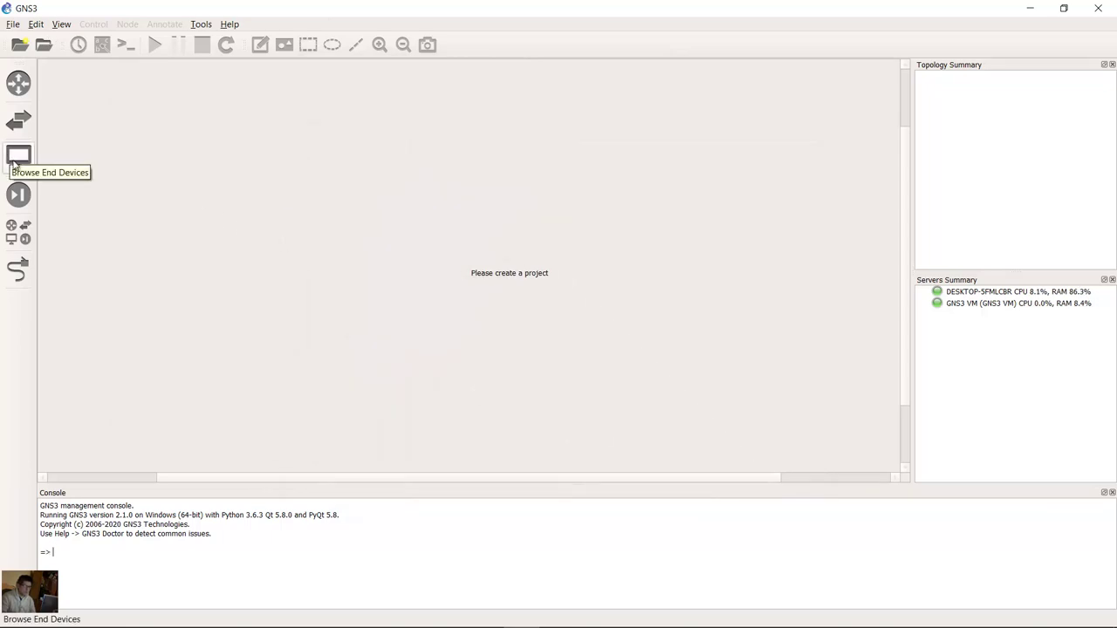
Step: Start a new VirtualBox VM appliance template from the End Devices list, on the local computer
{"action": "left_click", "coordinate": [20, 157]}
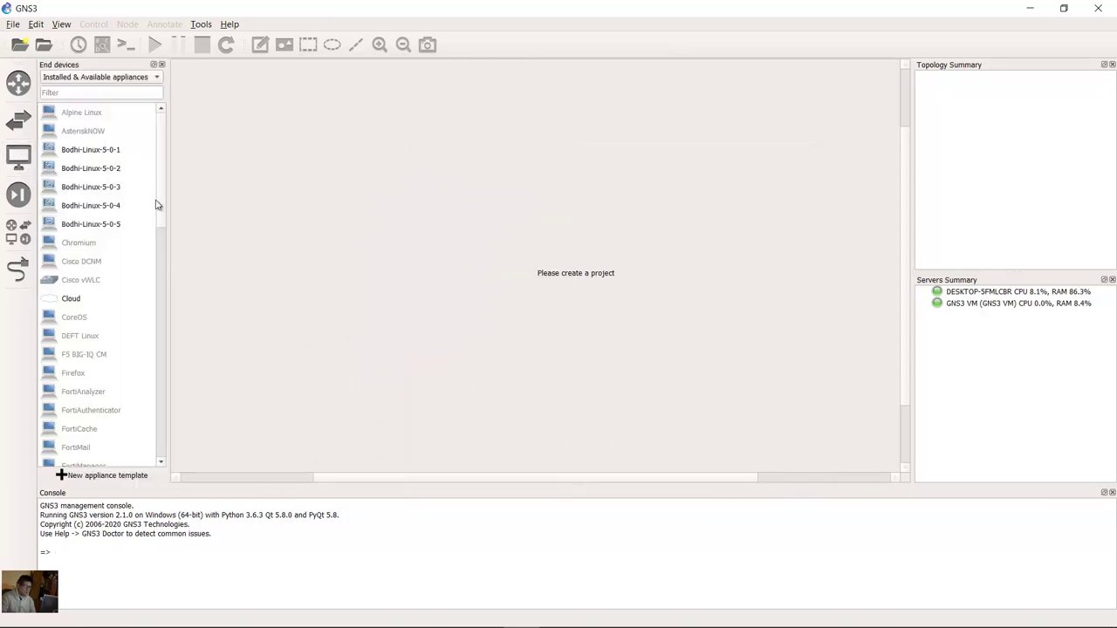
{"action": "left_click", "coordinate": [78, 478]}
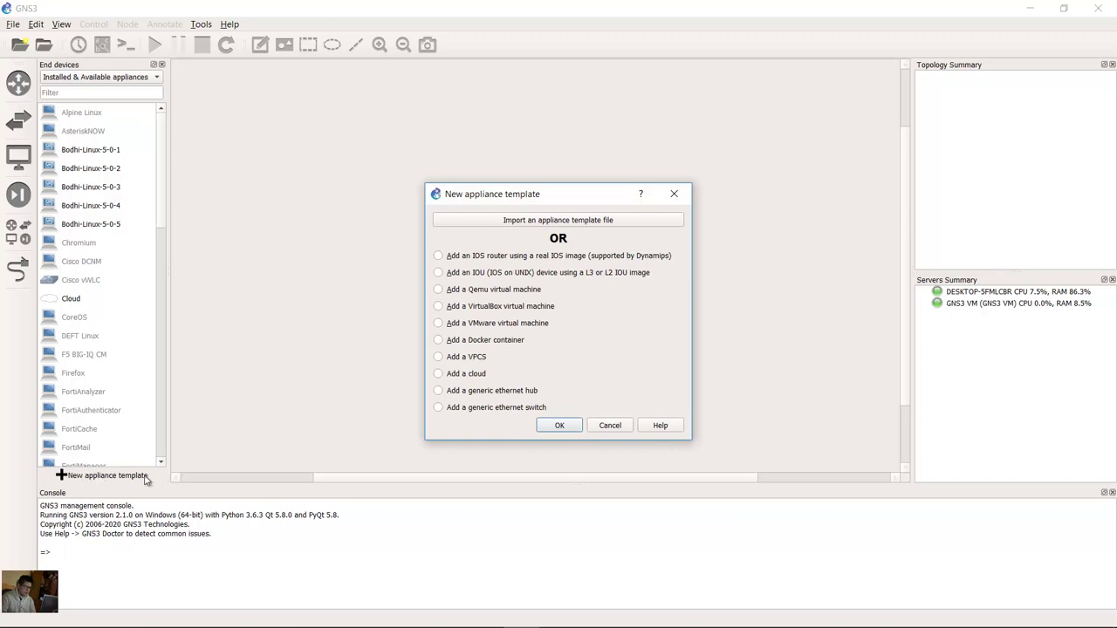
{"action": "left_click", "coordinate": [469, 310]}
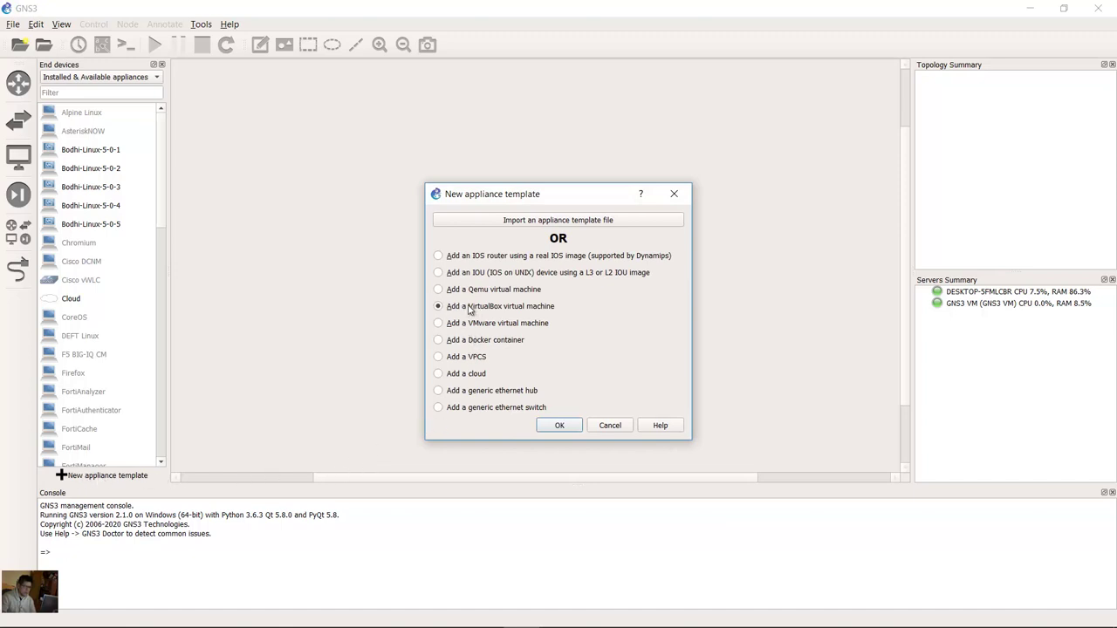
{"action": "left_click", "coordinate": [559, 425]}
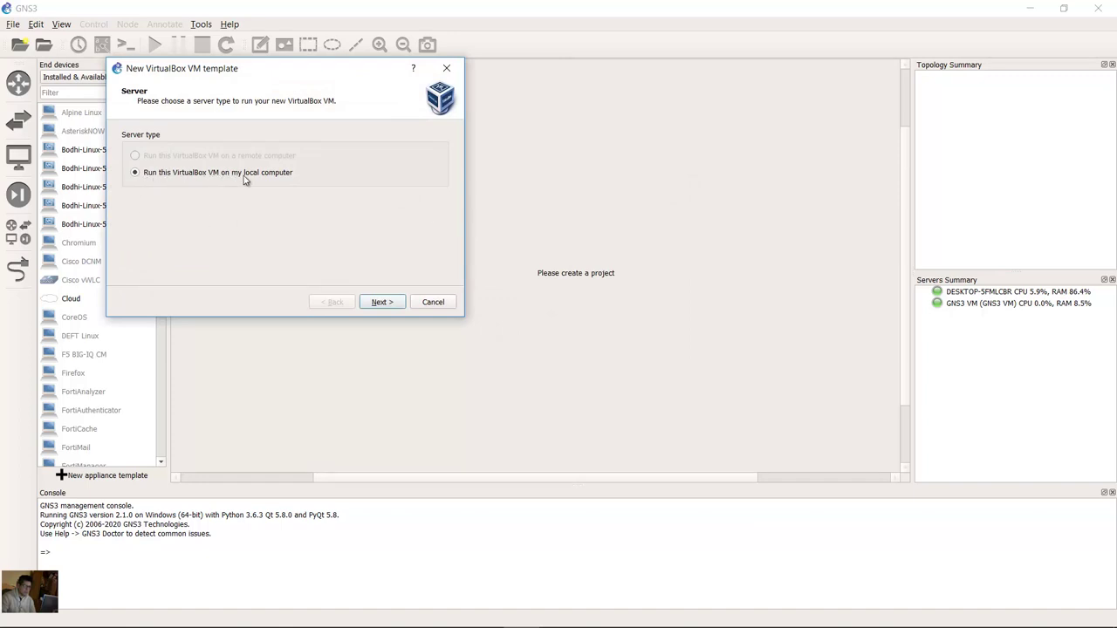
{"action": "left_click", "coordinate": [382, 302]}
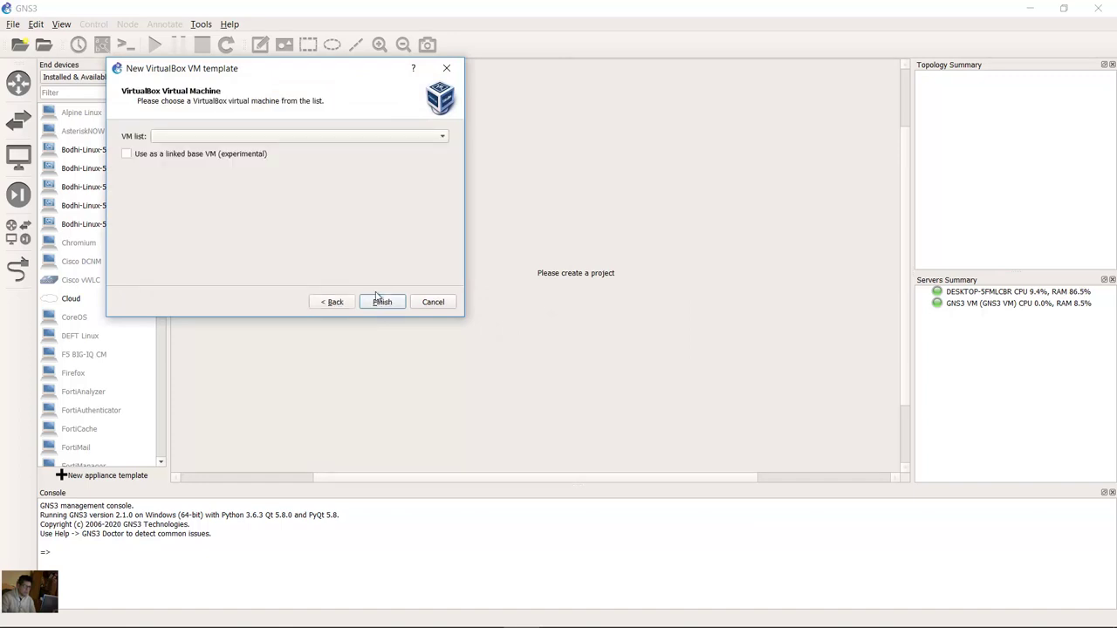
Step: Select CCNP_VM as the VirtualBox machine, finish the template, and apply the preferences
{"action": "left_click", "coordinate": [249, 138]}
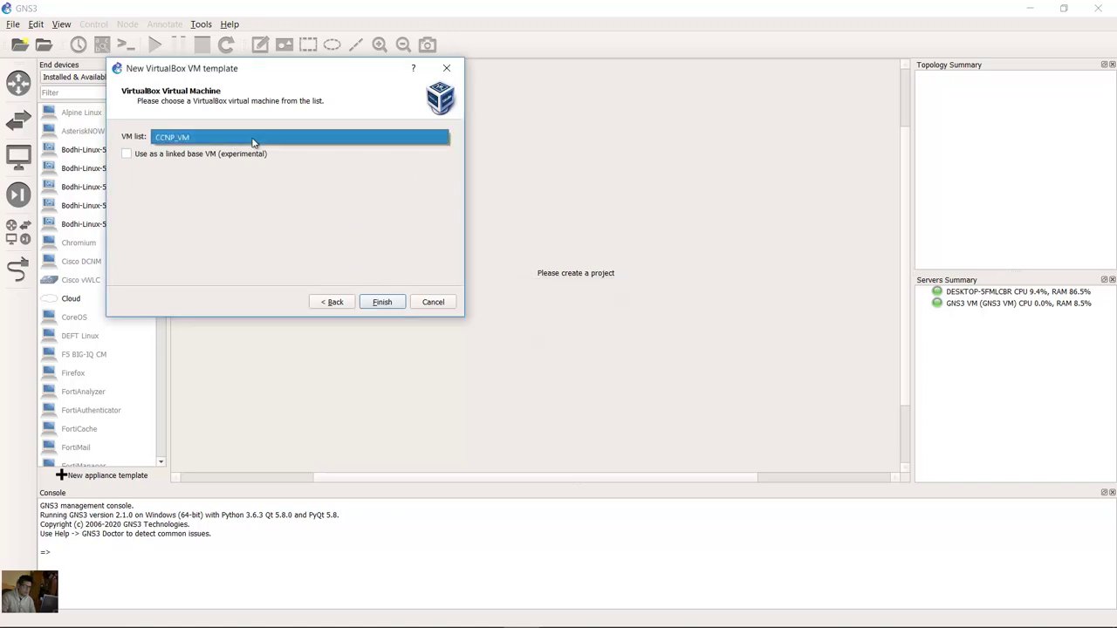
{"action": "left_click", "coordinate": [183, 138]}
{"action": "left_click", "coordinate": [179, 140]}
{"action": "left_click", "coordinate": [178, 141]}
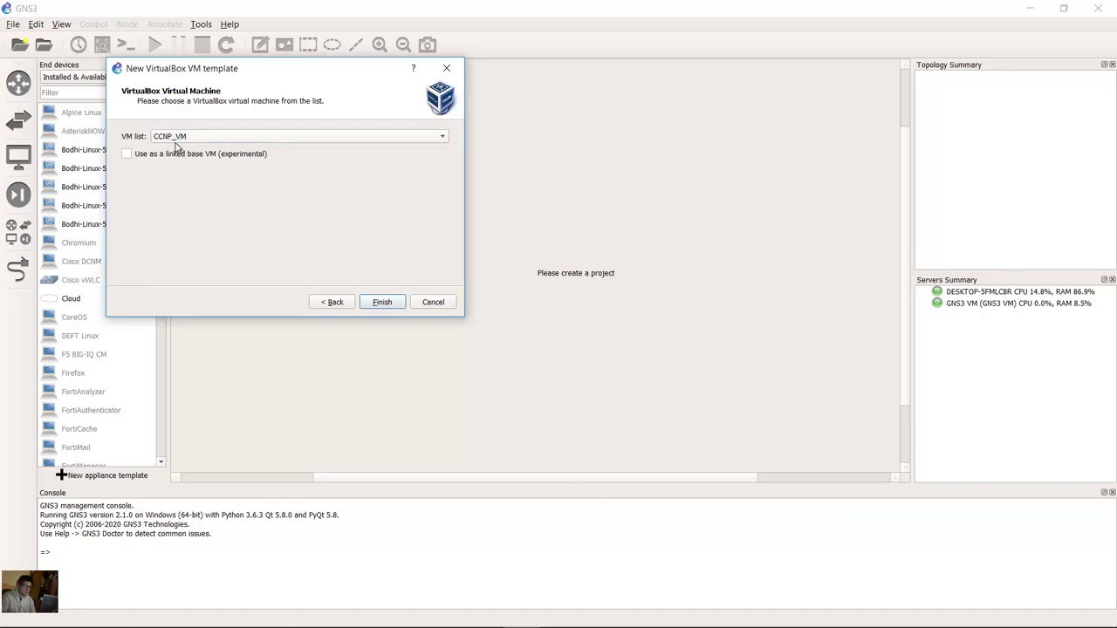
{"action": "left_click", "coordinate": [199, 140]}
{"action": "left_click", "coordinate": [200, 141]}
{"action": "left_click", "coordinate": [385, 304]}
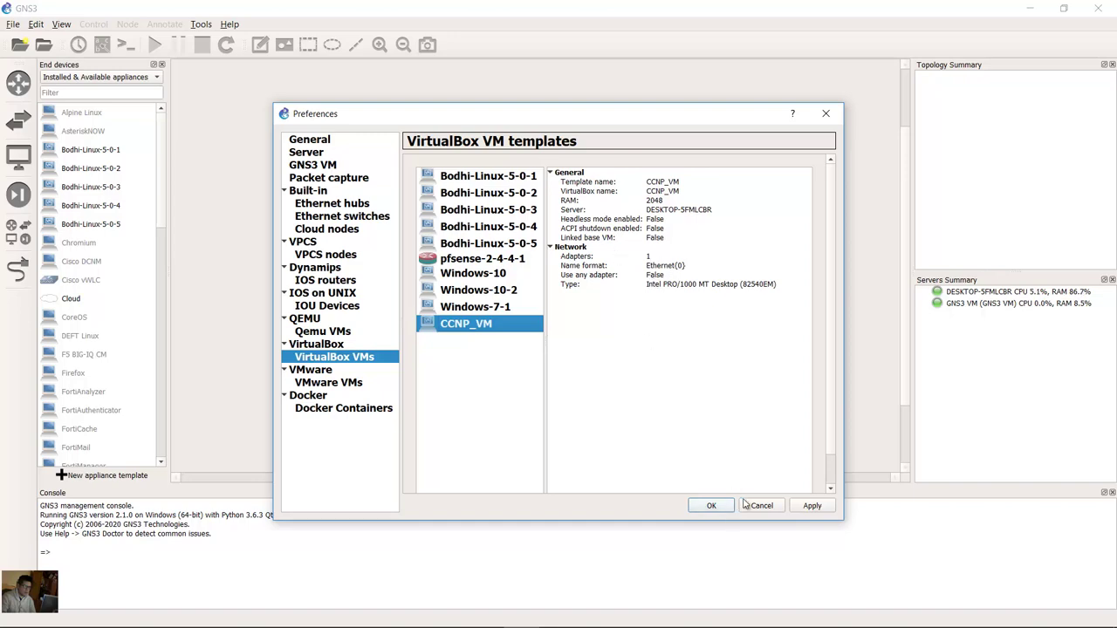
{"action": "left_click", "coordinate": [809, 506]}
{"action": "left_click", "coordinate": [712, 506]}
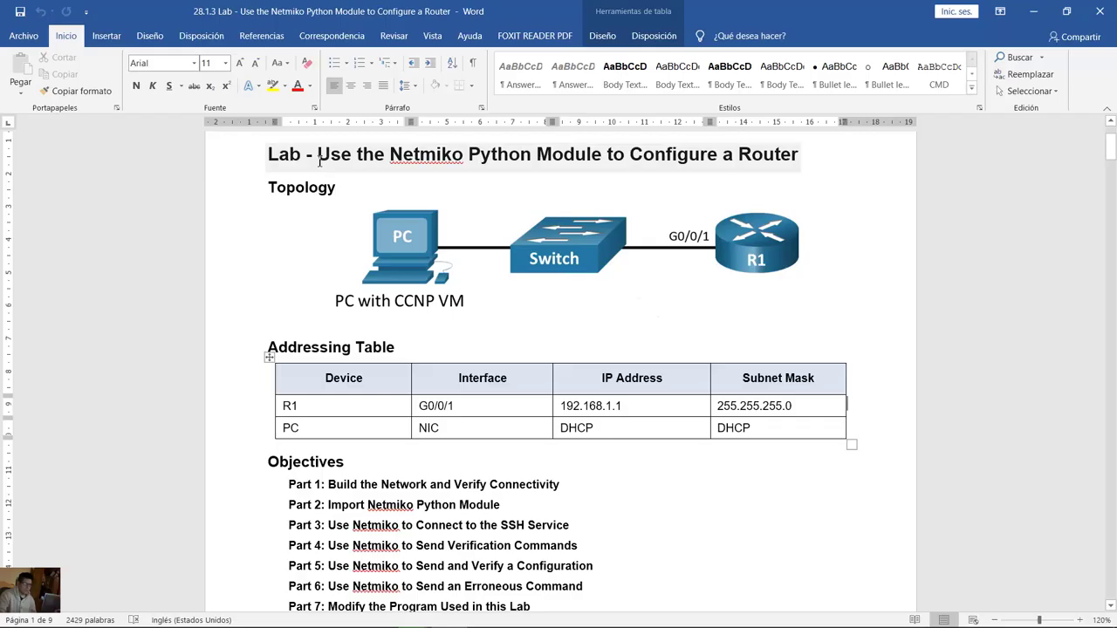
Step: Review the lab topology and addressing table, highlighting R1's 192.168.1.1 row and the PC's DHCP row
{"action": "left_click_drag", "start_coordinate": [335, 157], "coordinate": [779, 166]}
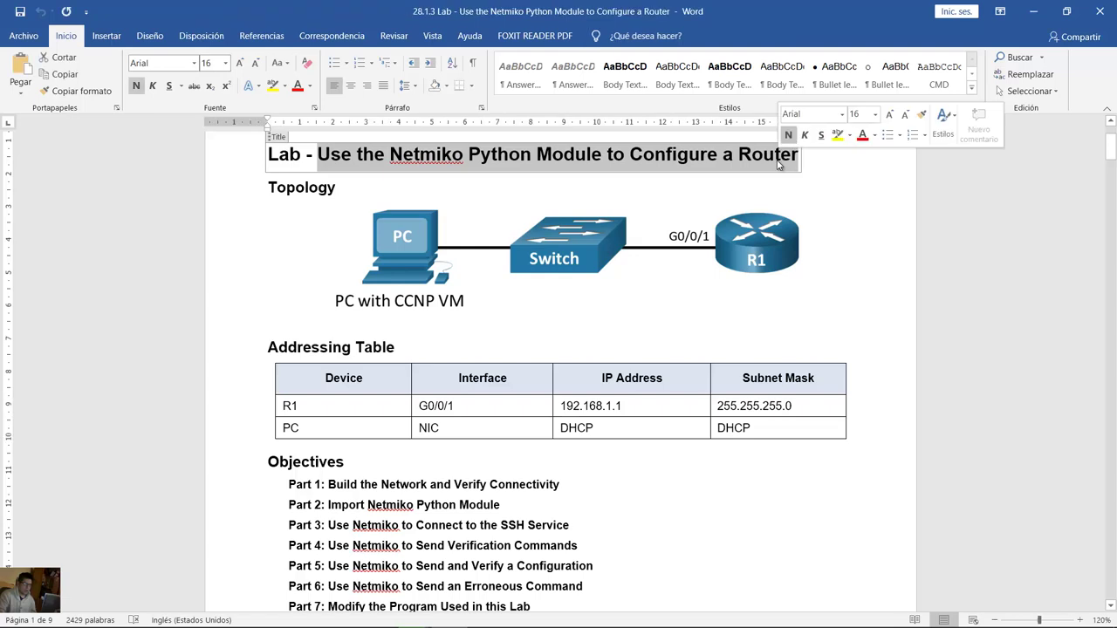
{"action": "double_click", "coordinate": [342, 192]}
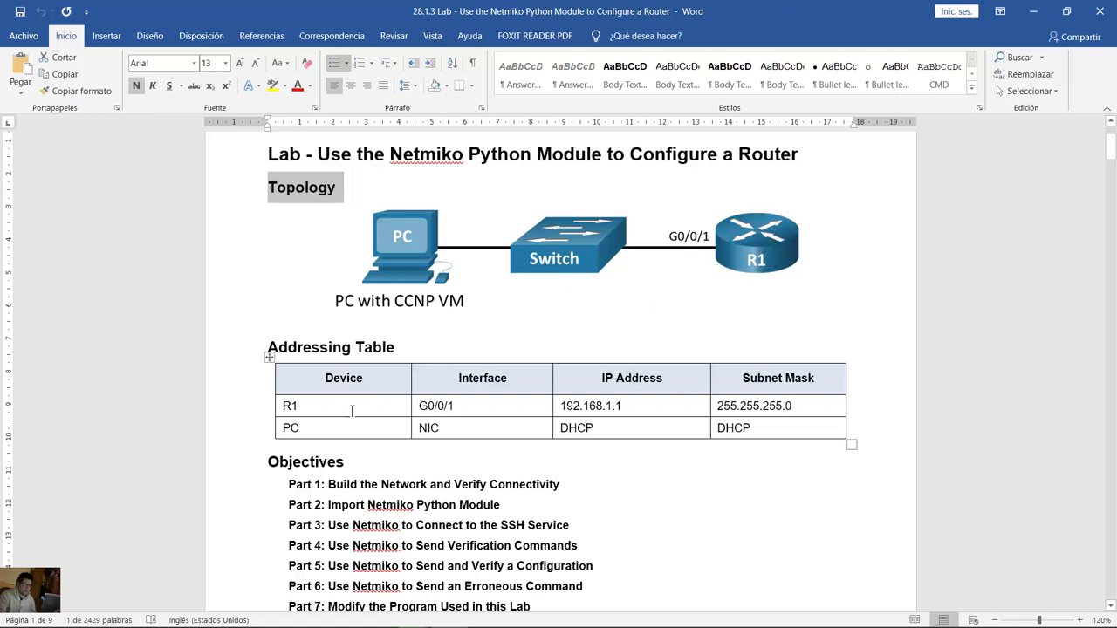
{"action": "left_click_drag", "start_coordinate": [278, 407], "coordinate": [720, 407]}
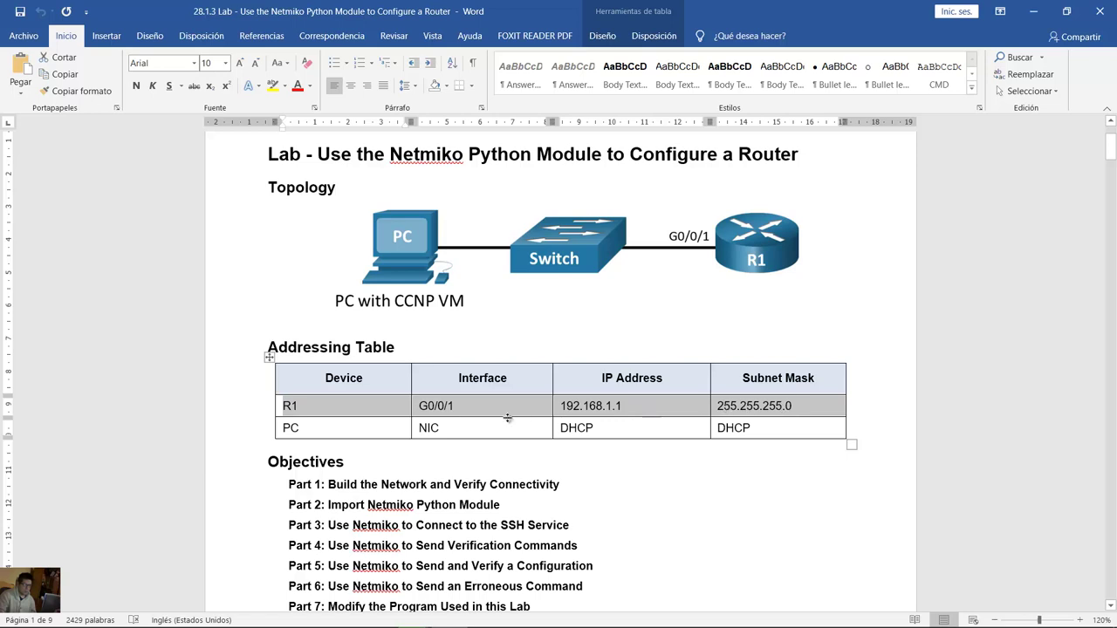
{"action": "left_click", "coordinate": [465, 423]}
{"action": "left_click_drag", "start_coordinate": [329, 427], "coordinate": [719, 429]}
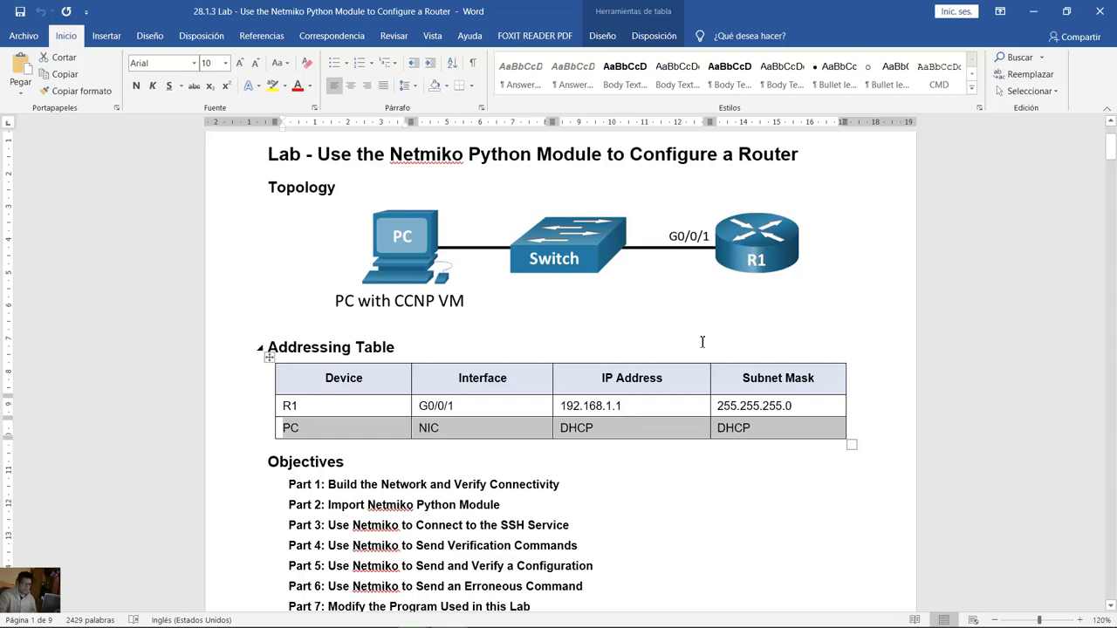
{"action": "scroll", "coordinate": [700, 342], "scroll_direction": "down", "scroll_amount": 10}
{"action": "scroll", "coordinate": [700, 342], "scroll_direction": "down", "scroll_amount": 2}
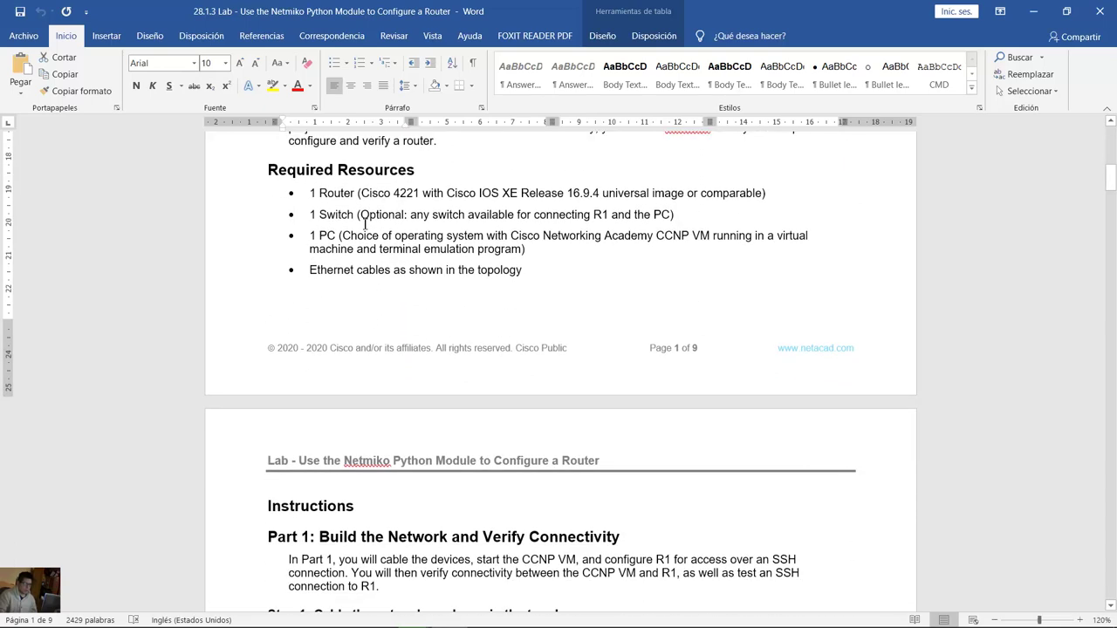
{"action": "triple_click", "coordinate": [377, 173]}
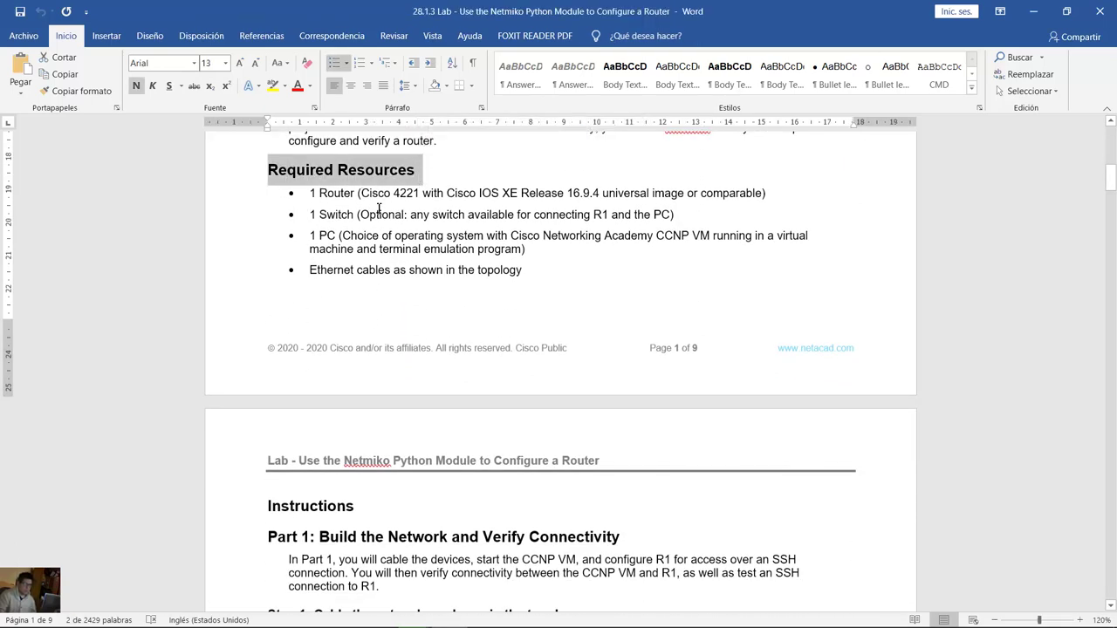
{"action": "left_click_drag", "start_coordinate": [310, 193], "coordinate": [551, 204]}
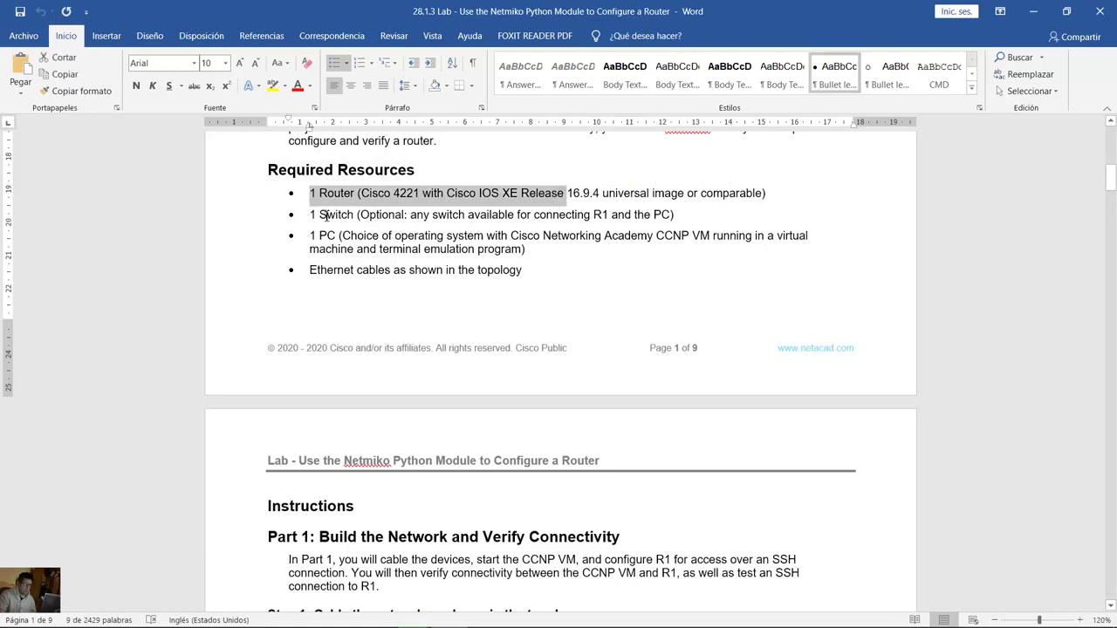
{"action": "left_click_drag", "start_coordinate": [325, 215], "coordinate": [529, 218]}
{"action": "left_click", "coordinate": [480, 214]}
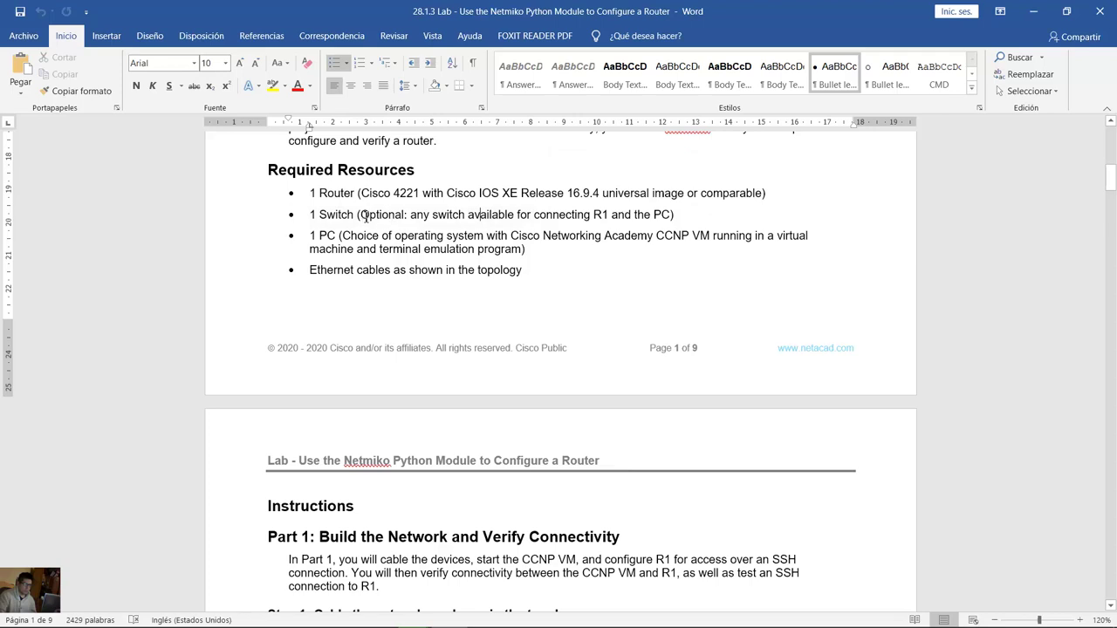
{"action": "left_click_drag", "start_coordinate": [362, 216], "coordinate": [583, 218]}
{"action": "left_click", "coordinate": [426, 218]}
{"action": "left_click_drag", "start_coordinate": [453, 215], "coordinate": [591, 218]}
{"action": "scroll", "coordinate": [591, 262], "scroll_direction": "up", "scroll_amount": 10}
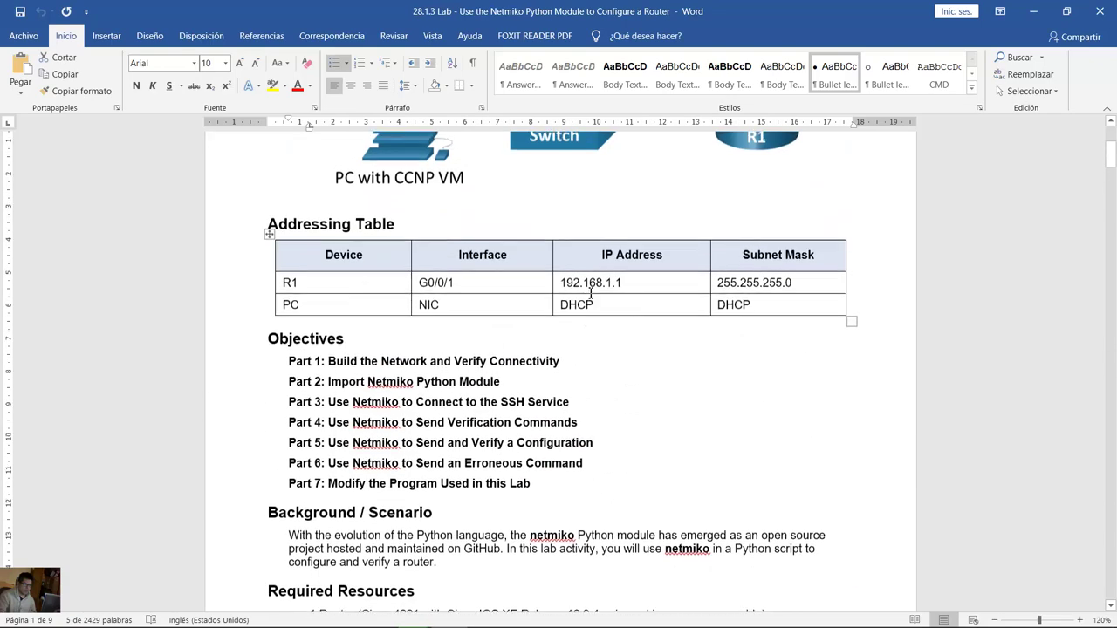
{"action": "scroll", "coordinate": [591, 293], "scroll_direction": "up", "scroll_amount": 4}
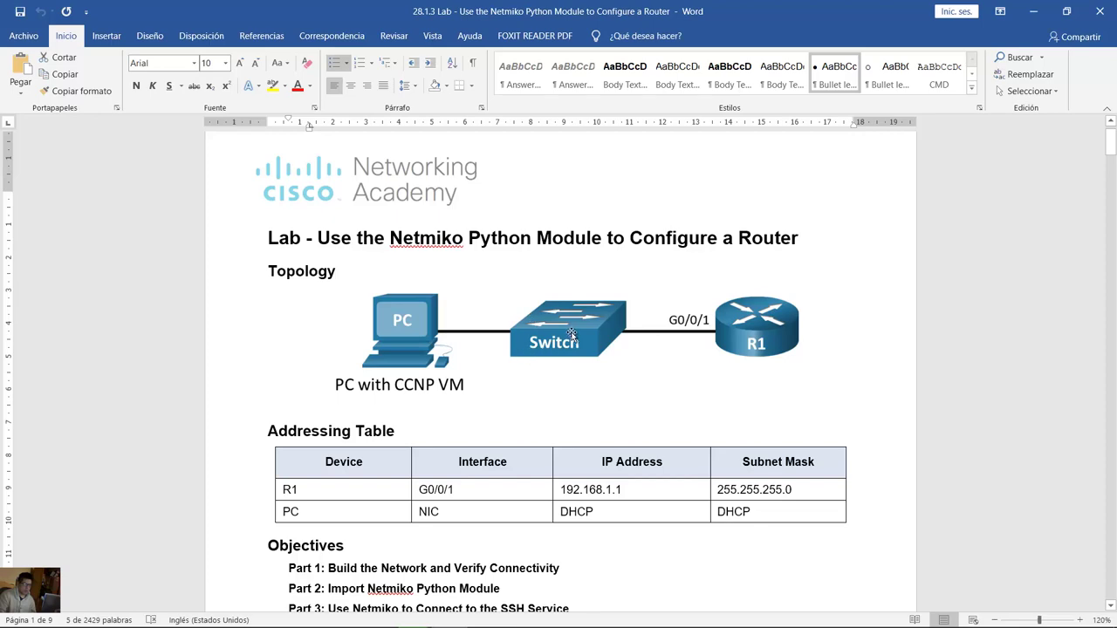
{"action": "scroll", "coordinate": [572, 336], "scroll_direction": "down", "scroll_amount": 2}
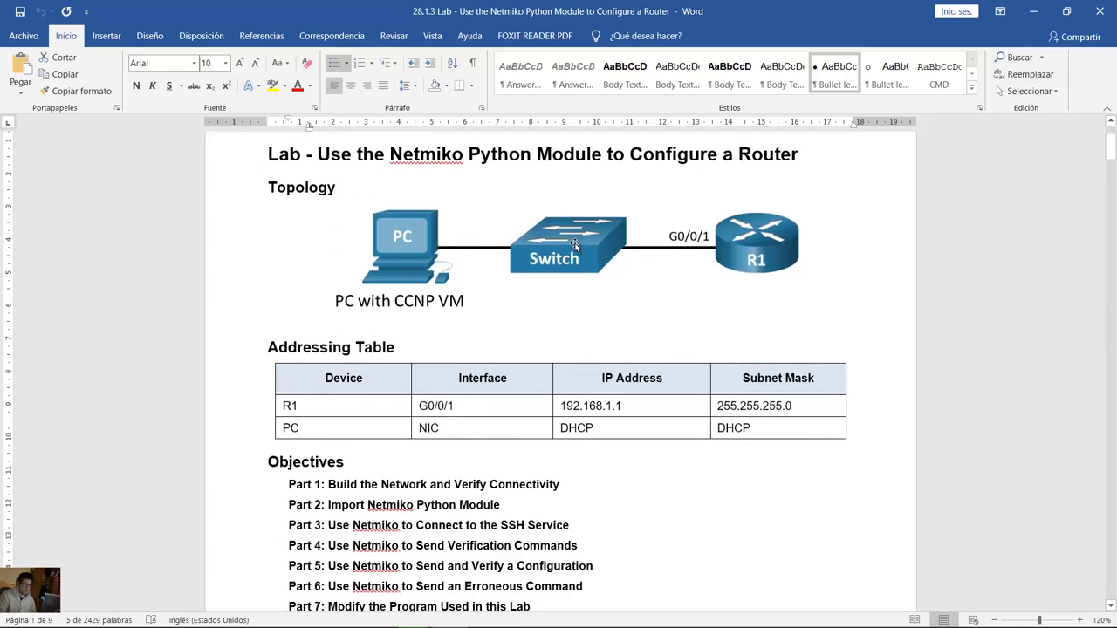
{"action": "scroll", "coordinate": [576, 257], "scroll_direction": "down", "scroll_amount": 8}
{"action": "scroll", "coordinate": [579, 255], "scroll_direction": "down", "scroll_amount": 3}
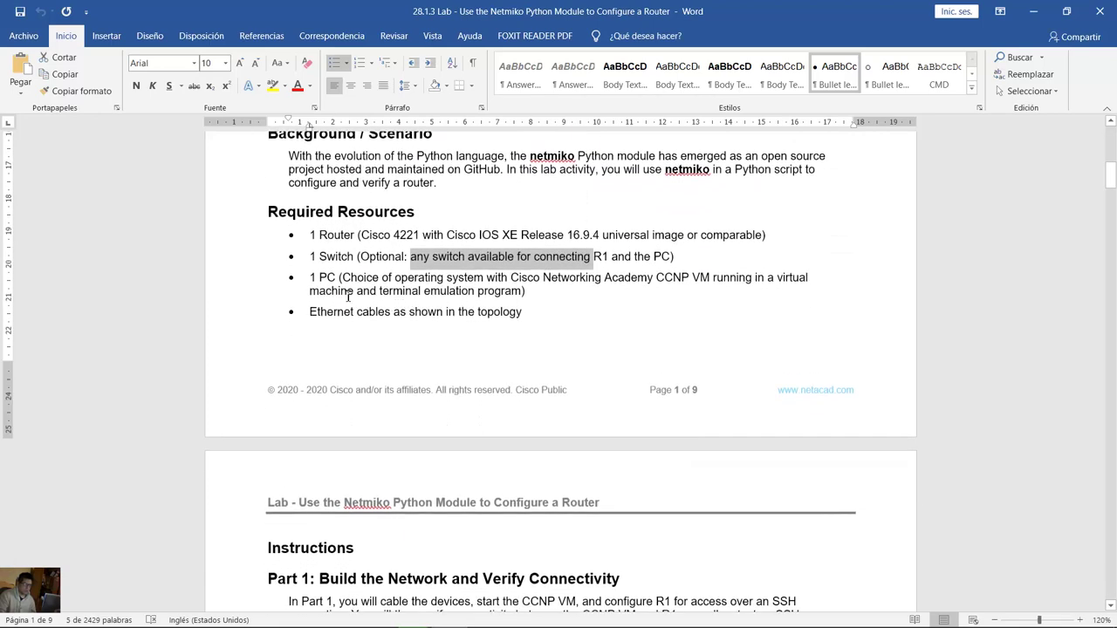
{"action": "left_click_drag", "start_coordinate": [320, 279], "coordinate": [731, 282]}
{"action": "scroll", "coordinate": [465, 319], "scroll_direction": "down", "scroll_amount": 2}
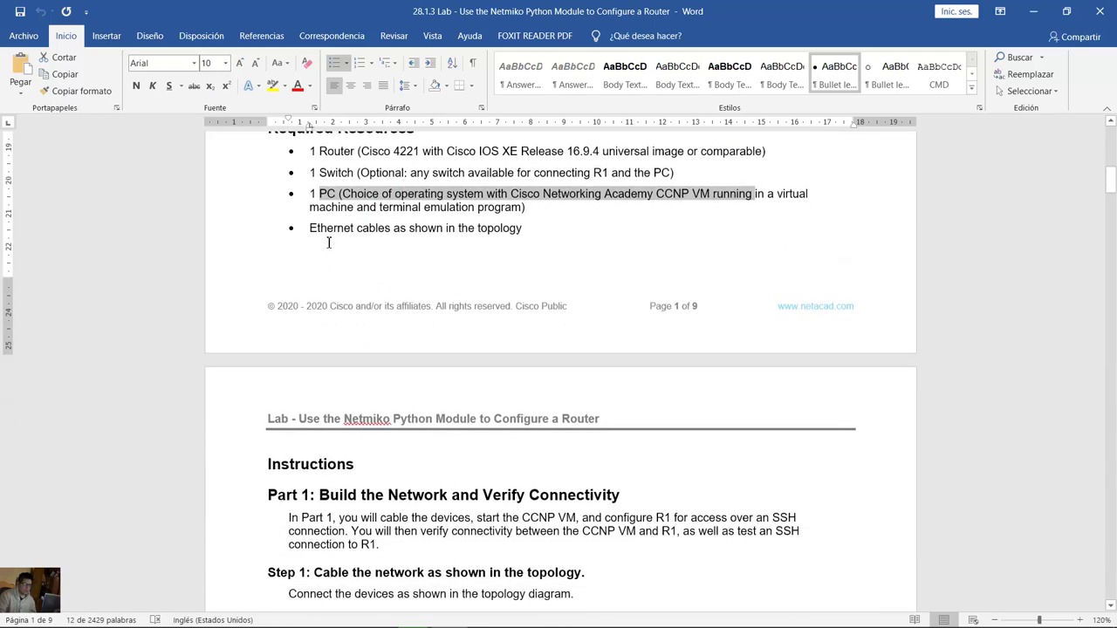
{"action": "left_click_drag", "start_coordinate": [338, 228], "coordinate": [516, 228]}
{"action": "scroll", "coordinate": [411, 315], "scroll_direction": "down", "scroll_amount": 3}
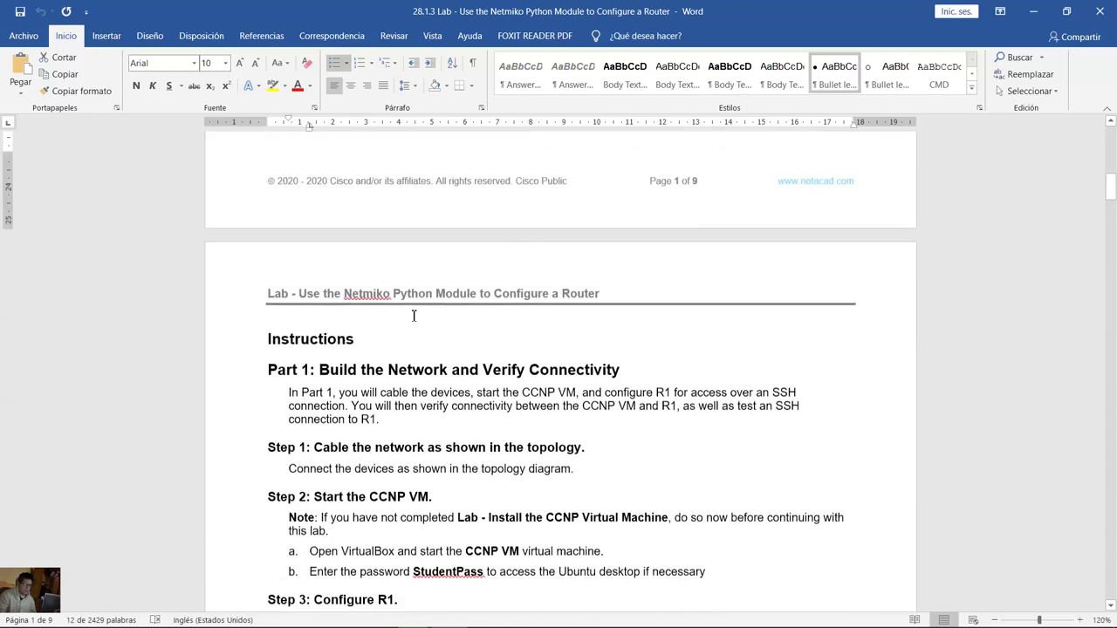
{"action": "left_click_drag", "start_coordinate": [335, 369], "coordinate": [618, 367]}
{"action": "scroll", "coordinate": [591, 365], "scroll_direction": "down", "scroll_amount": 2}
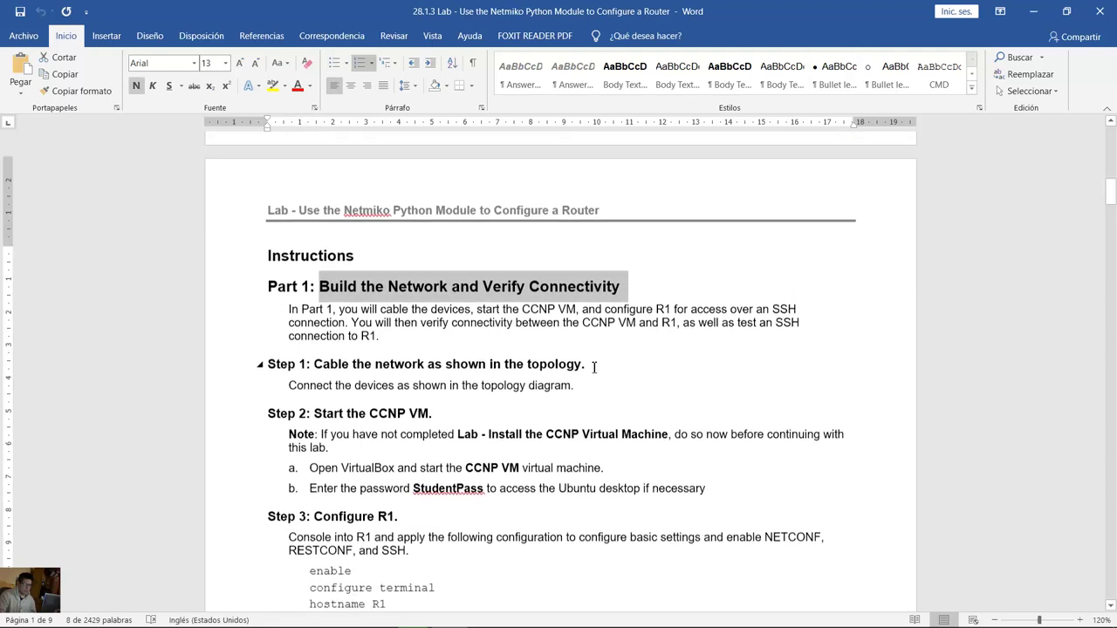
{"action": "scroll", "coordinate": [516, 297], "scroll_direction": "down", "scroll_amount": 1}
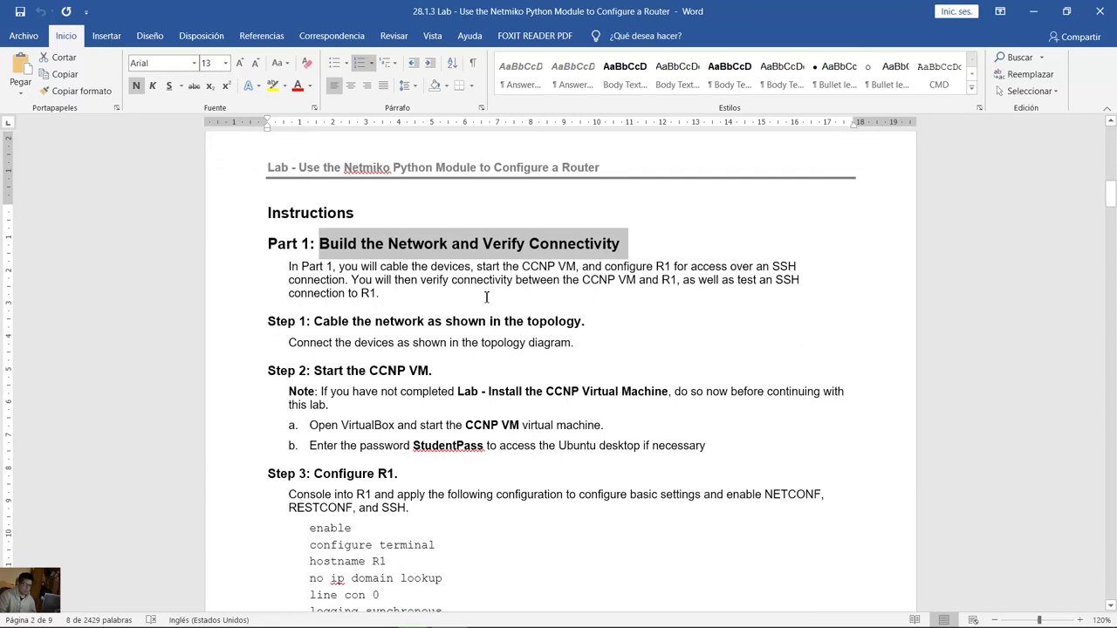
{"action": "left_click_drag", "start_coordinate": [336, 319], "coordinate": [516, 319]}
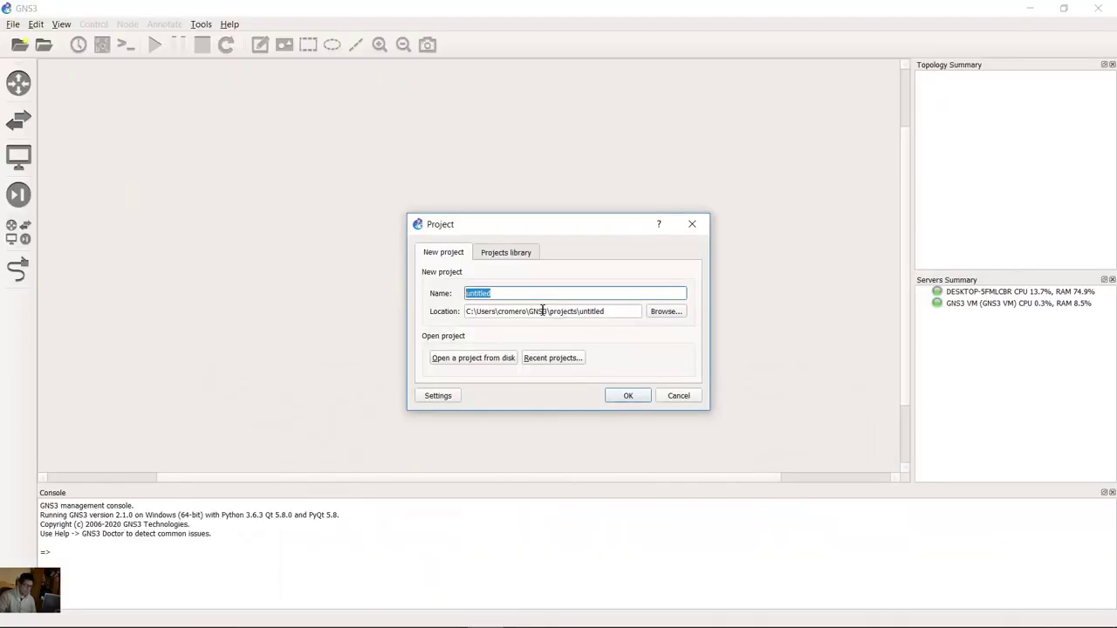
Step: Create the new GNS3 project named CCNP-28-1-3
{"action": "type", "text": "C"}
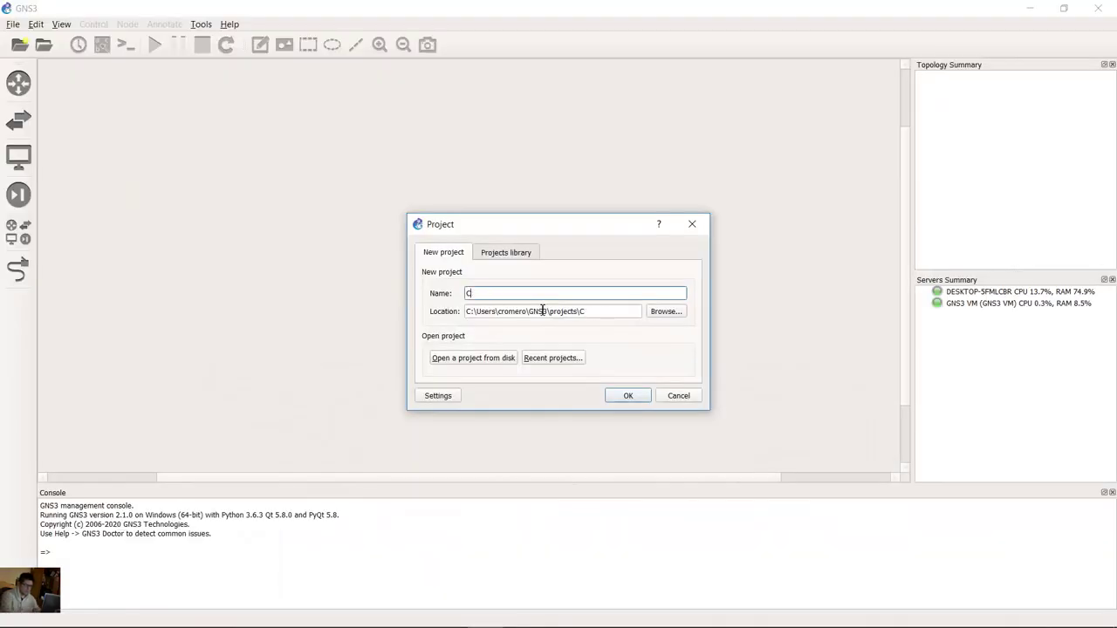
{"action": "type", "text": "CNP-28-1-3"}
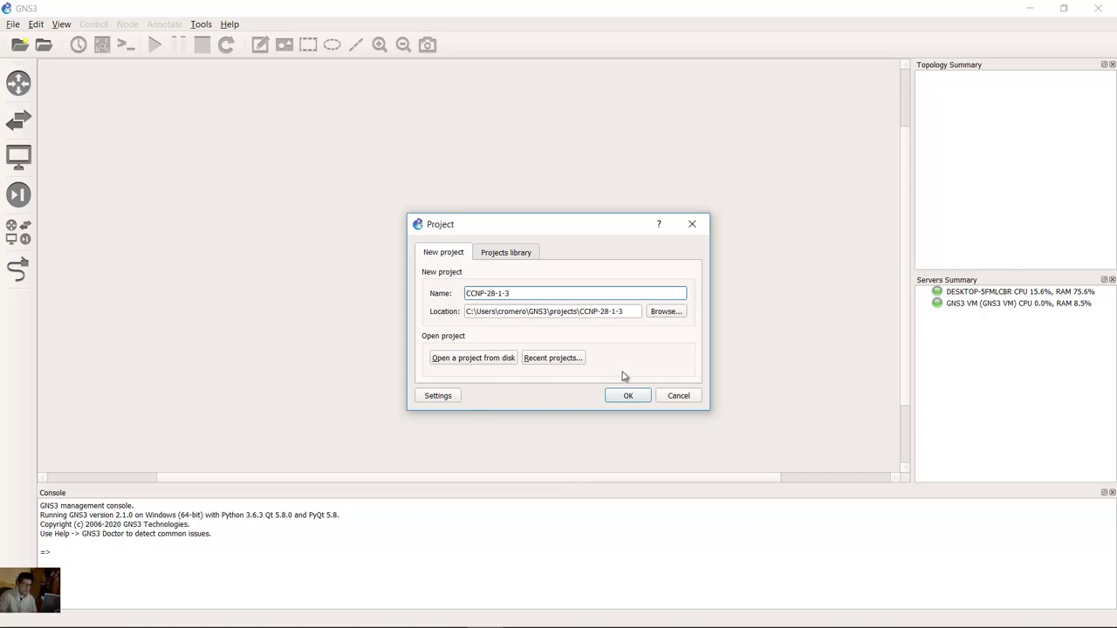
{"action": "left_click", "coordinate": [626, 397]}
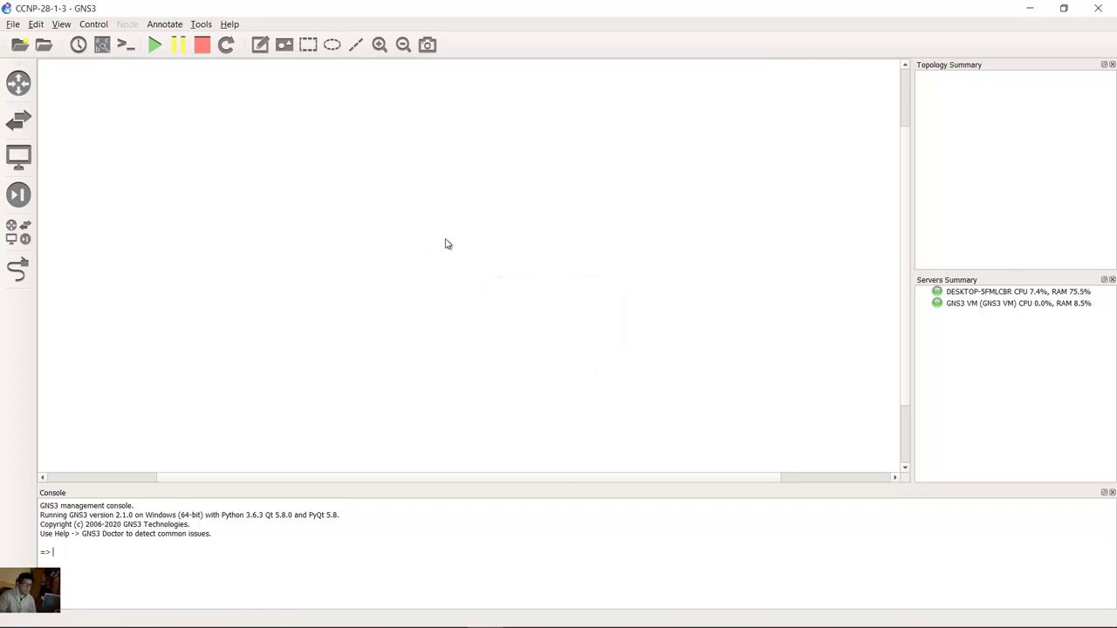
Step: Place a c7200-R-15-0 router R1 and a CCNP_VM host to its left on the canvas
{"action": "left_click", "coordinate": [18, 82]}
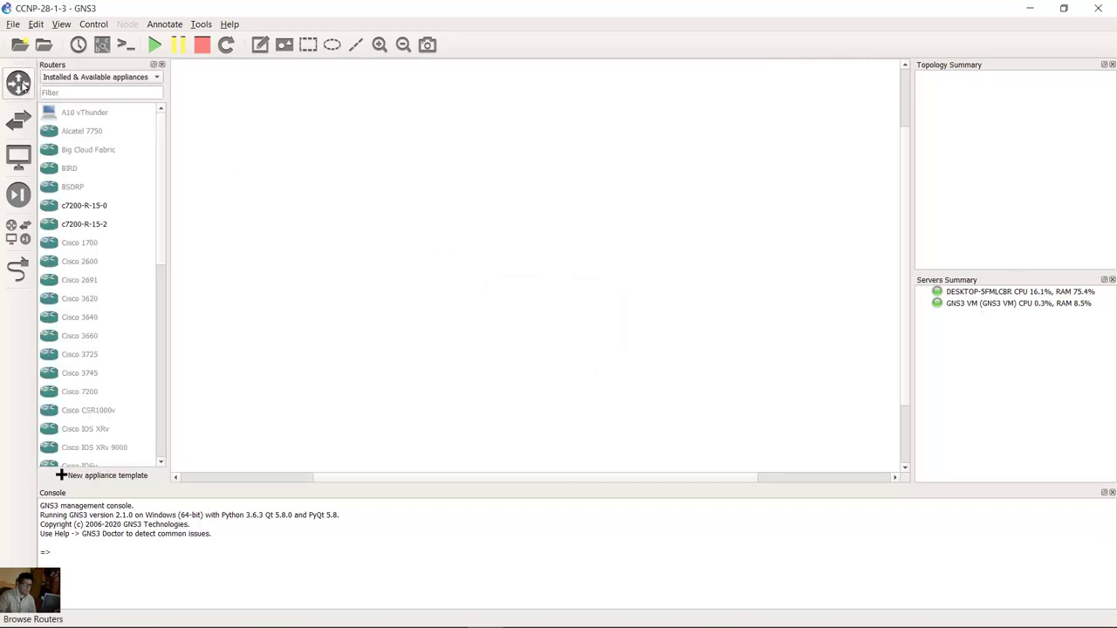
{"action": "left_click", "coordinate": [96, 207]}
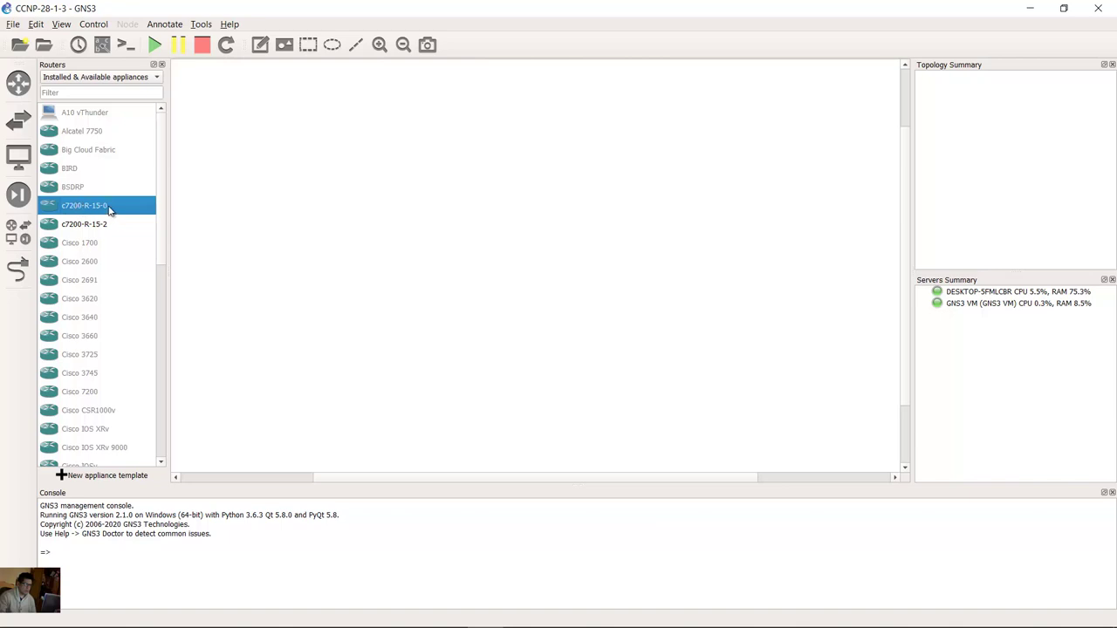
{"action": "left_click_drag", "start_coordinate": [89, 210], "coordinate": [680, 175]}
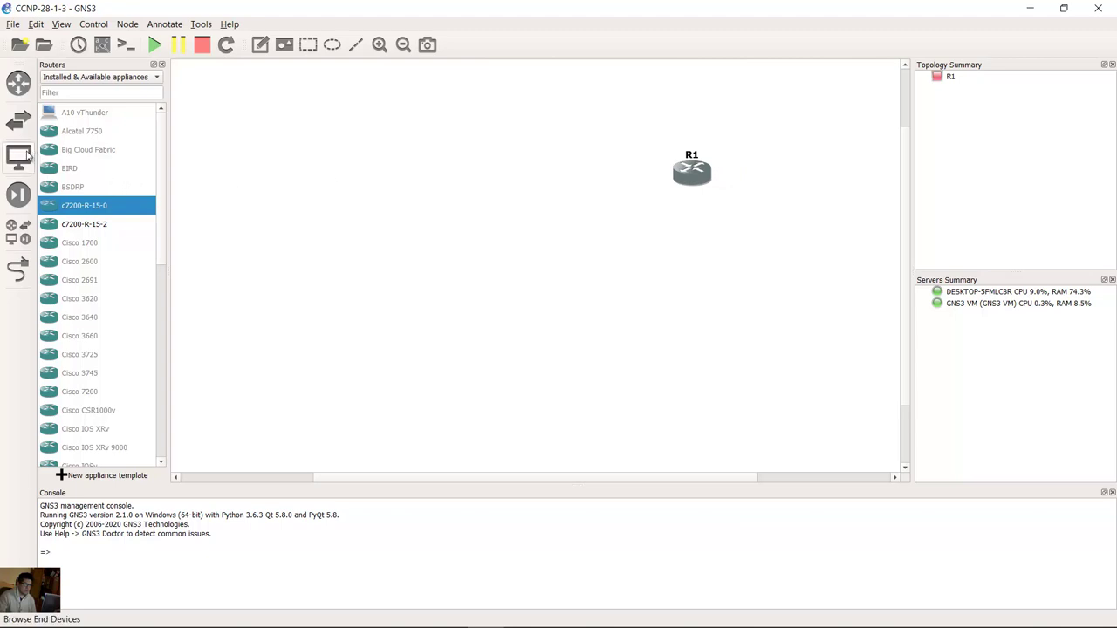
{"action": "left_click", "coordinate": [24, 161]}
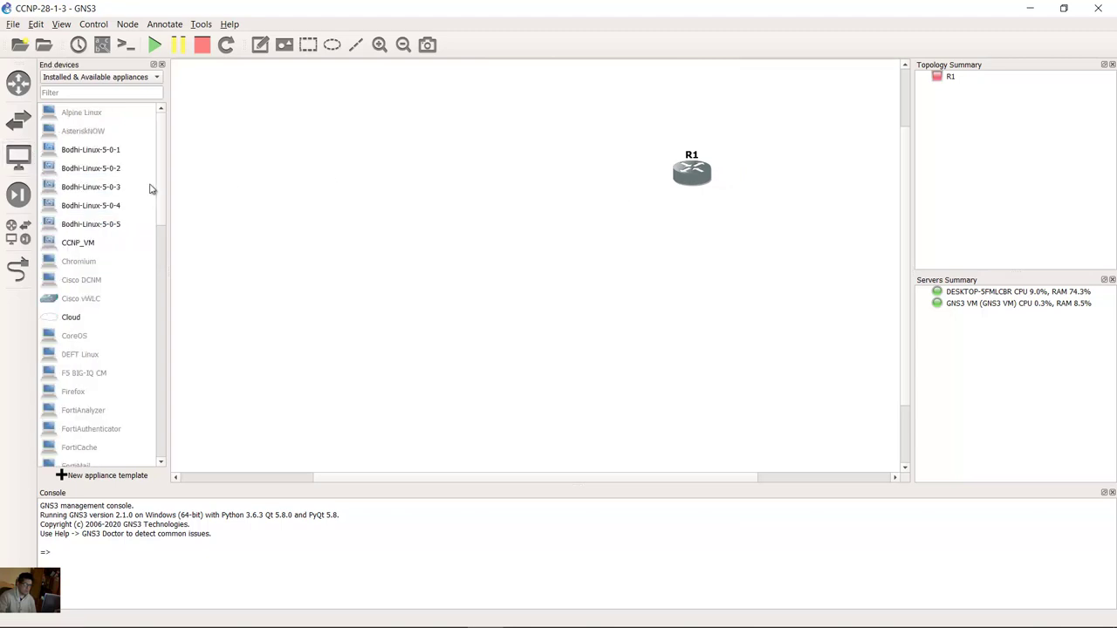
{"action": "left_click", "coordinate": [91, 243]}
{"action": "left_click_drag", "start_coordinate": [76, 251], "coordinate": [451, 180]}
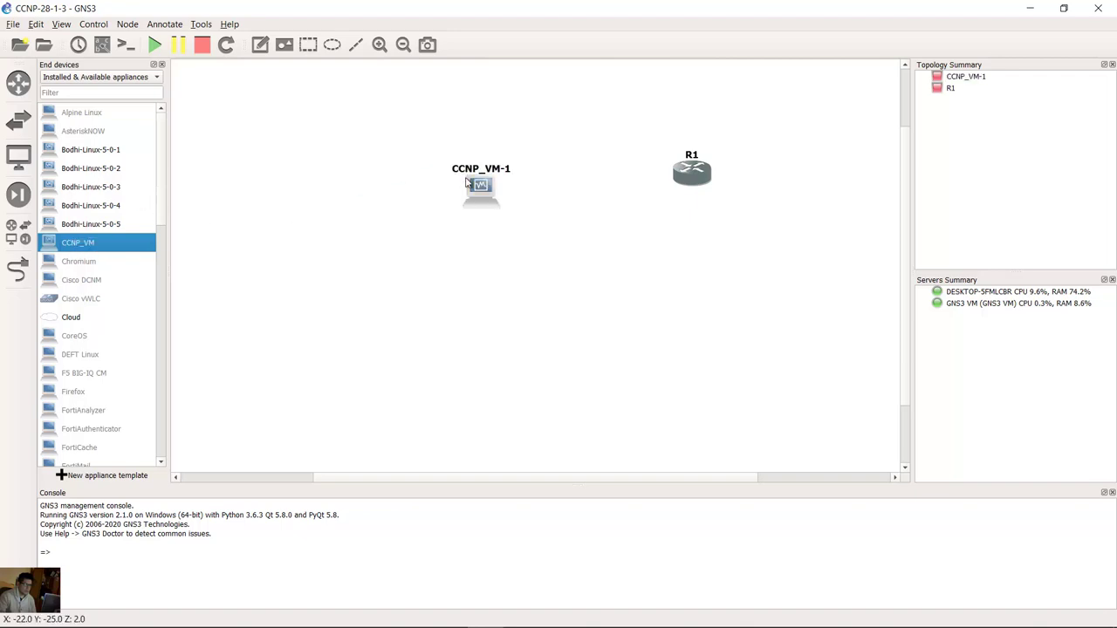
Step: Cable R1's GigabitEthernet1/0 to CCNP_VM-1's Ethernet0
{"action": "left_click", "coordinate": [17, 270]}
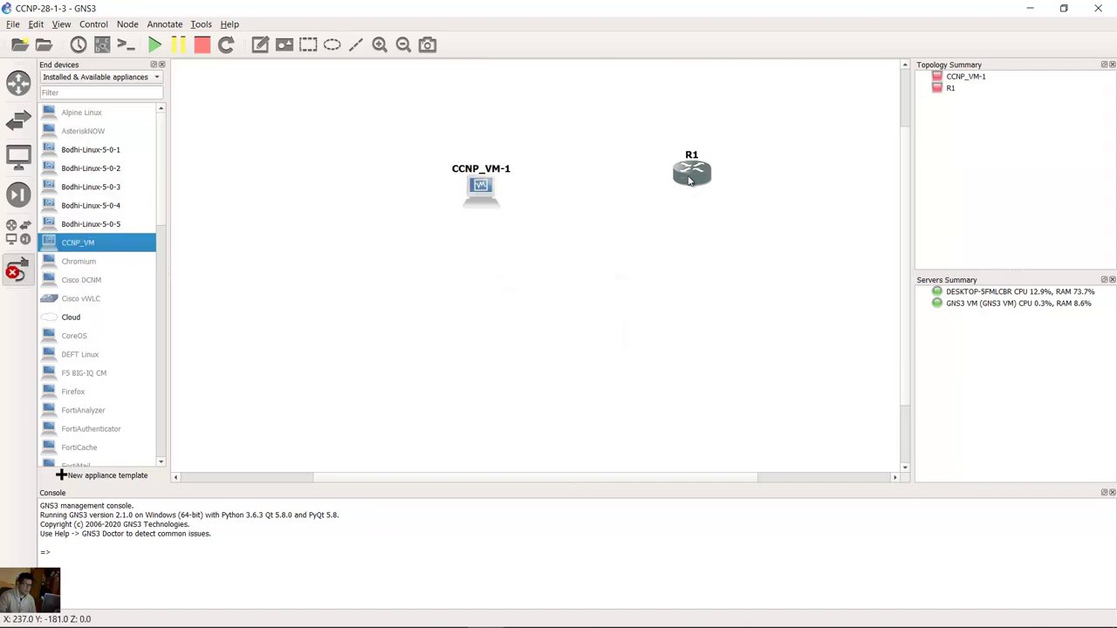
{"action": "left_click", "coordinate": [701, 183]}
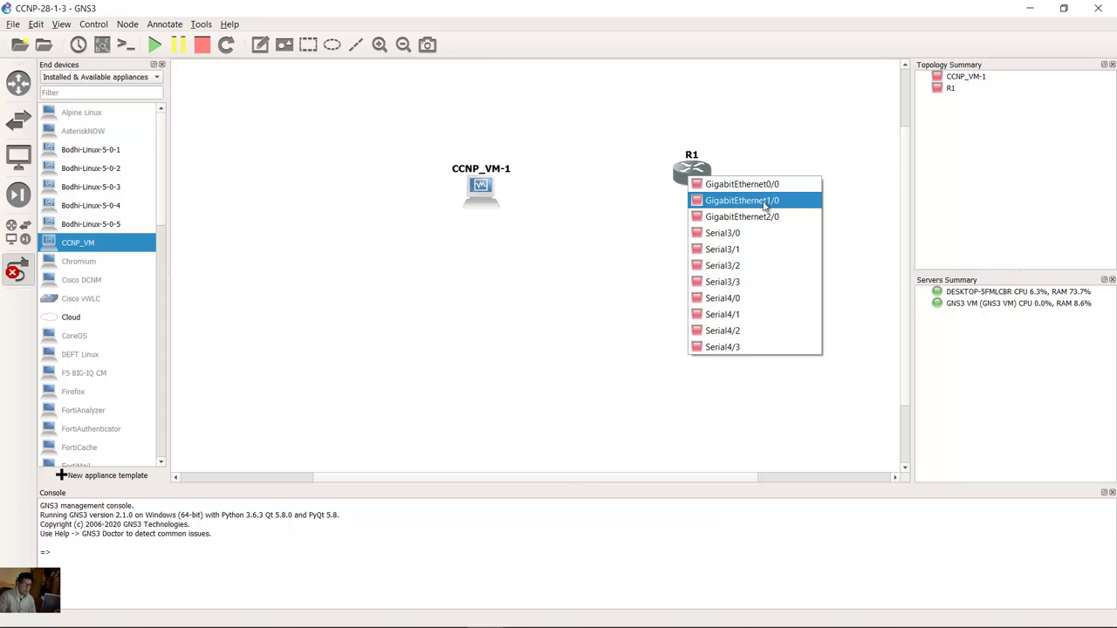
{"action": "left_click", "coordinate": [755, 201]}
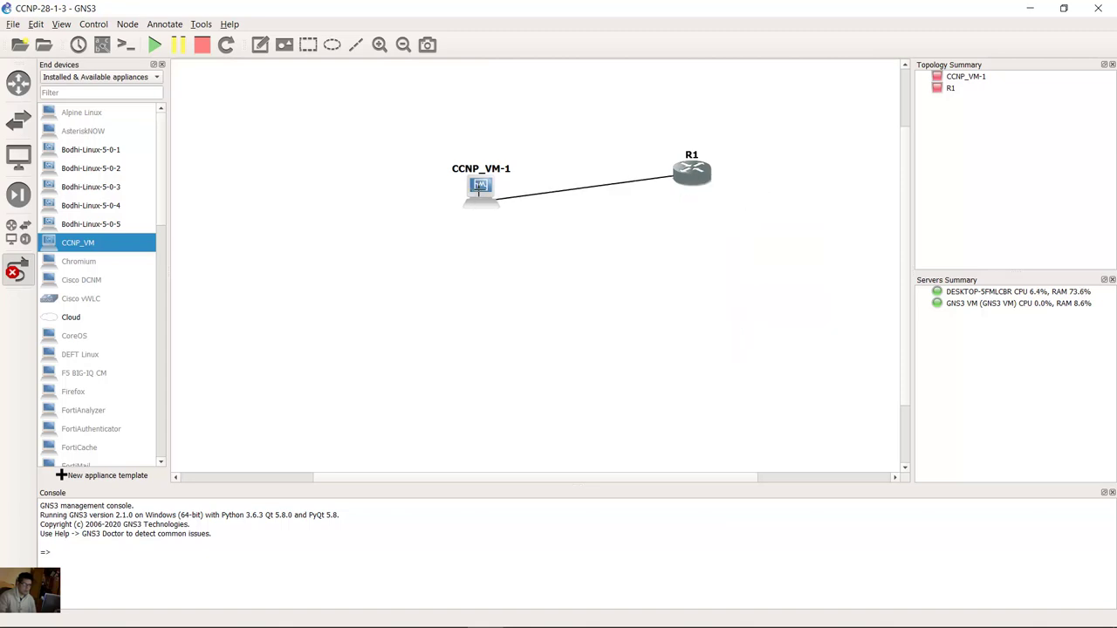
{"action": "left_click", "coordinate": [484, 186]}
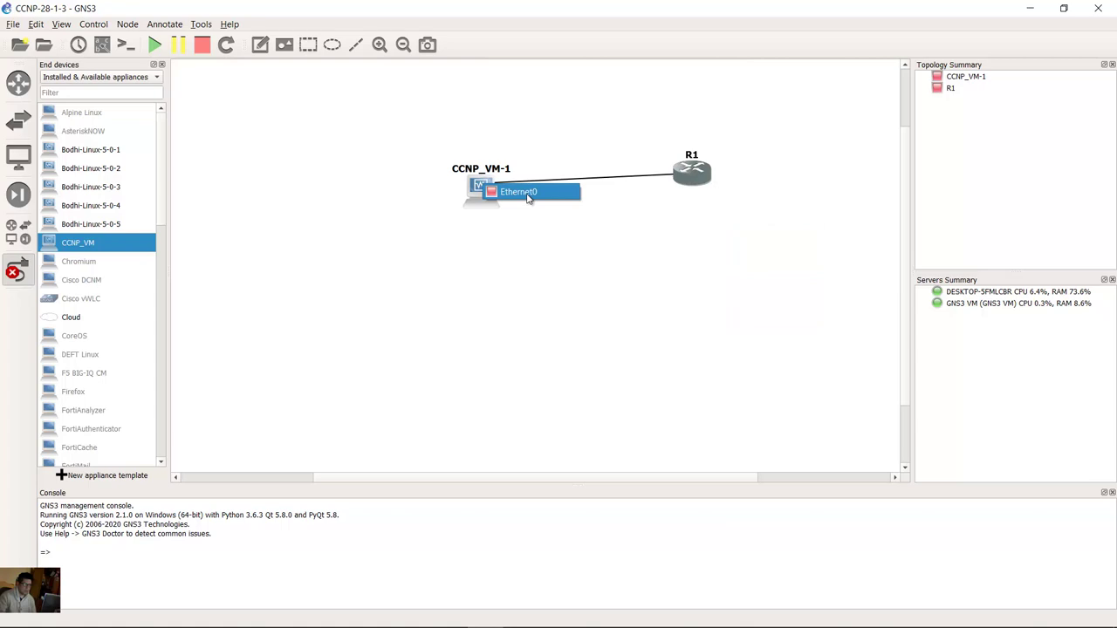
{"action": "left_click", "coordinate": [528, 193]}
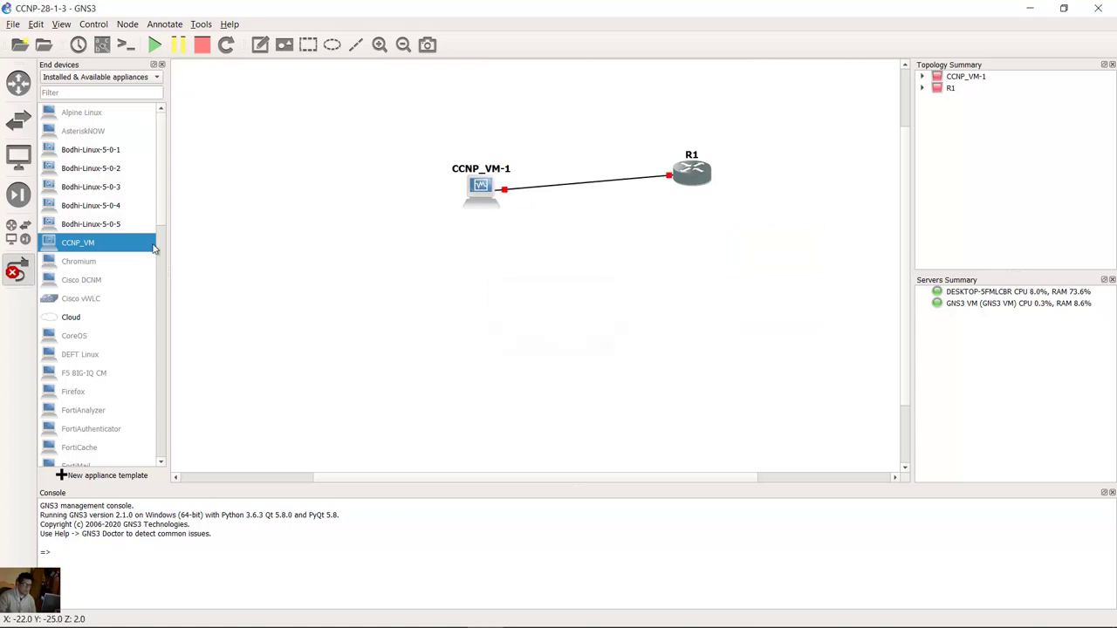
{"action": "key", "text": "Escape"}
Step: Start router R1 and open its console
{"action": "right_click", "coordinate": [695, 184]}
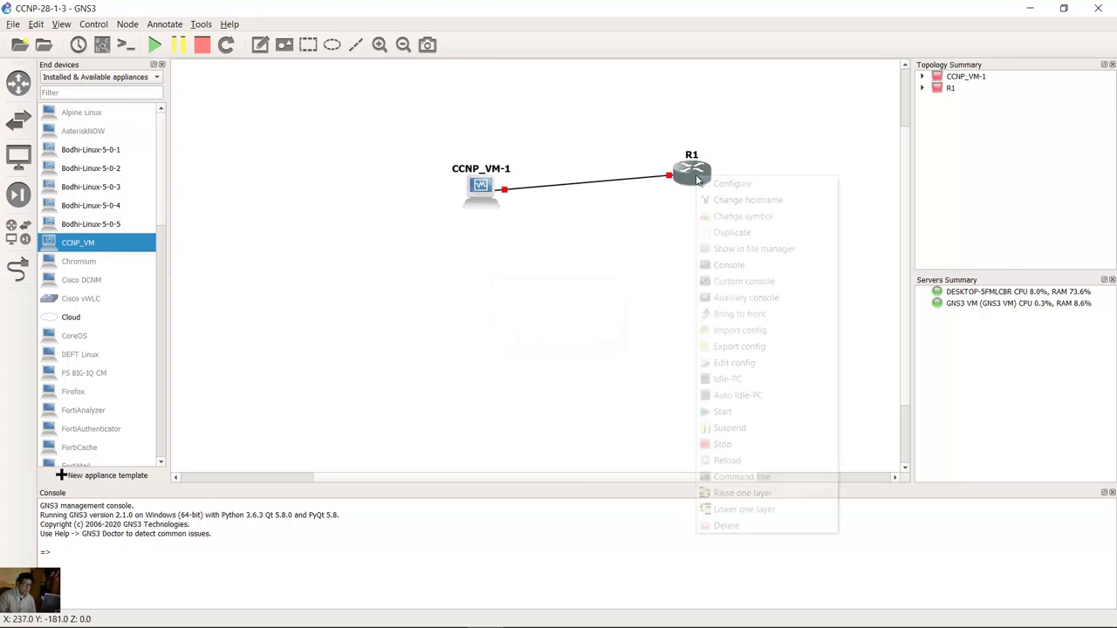
{"action": "left_click", "coordinate": [755, 418]}
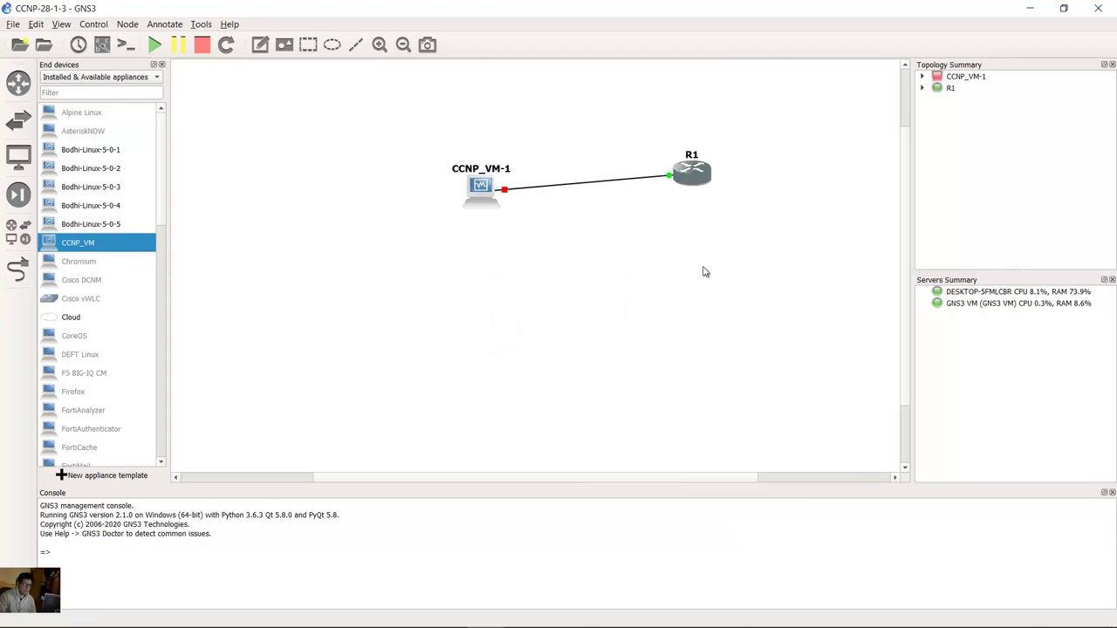
{"action": "double_click", "coordinate": [698, 172]}
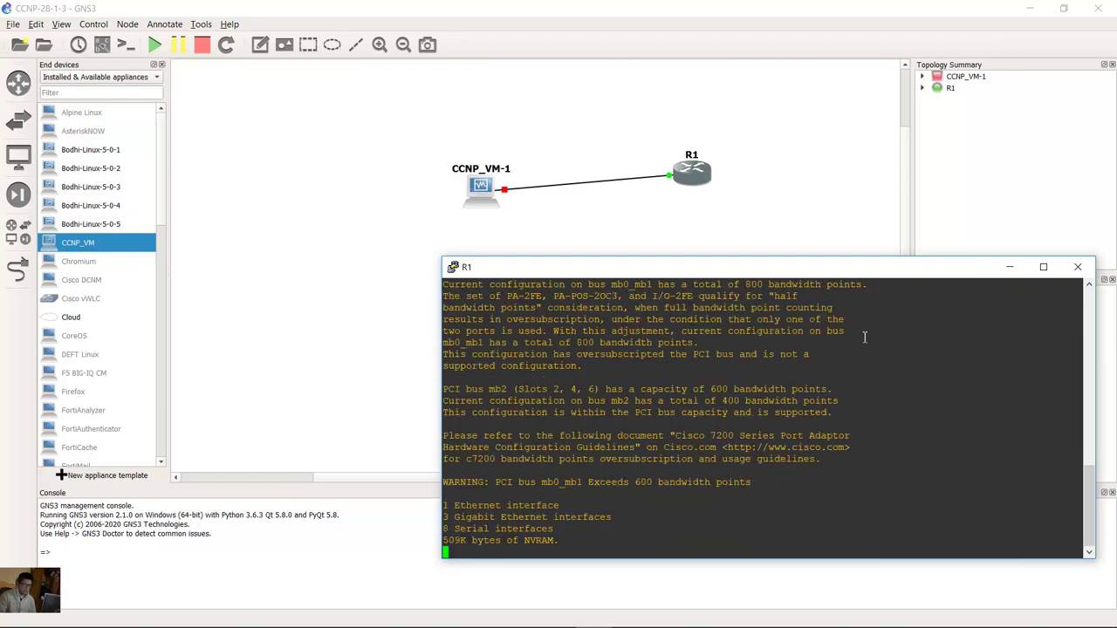
Step: Start CCNP_VM-1, let it boot to the Ubuntu desktop, and dismiss the integration notices
{"action": "left_click", "coordinate": [478, 196]}
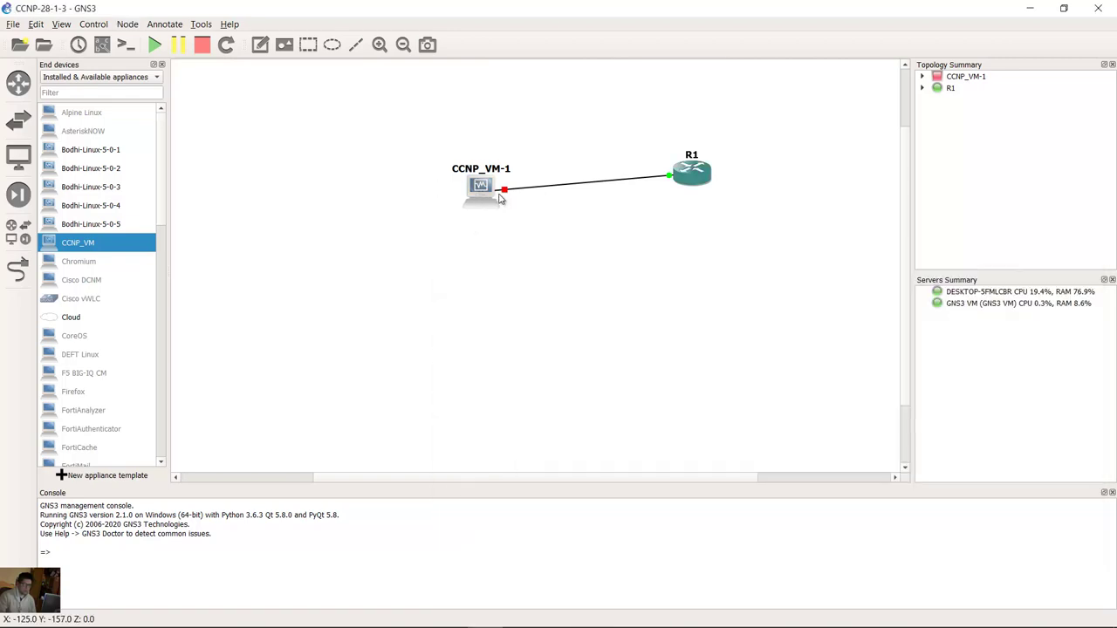
{"action": "double_click", "coordinate": [480, 194]}
{"action": "left_click", "coordinate": [741, 179]}
{"action": "left_click_drag", "start_coordinate": [480, 191], "coordinate": [509, 175]}
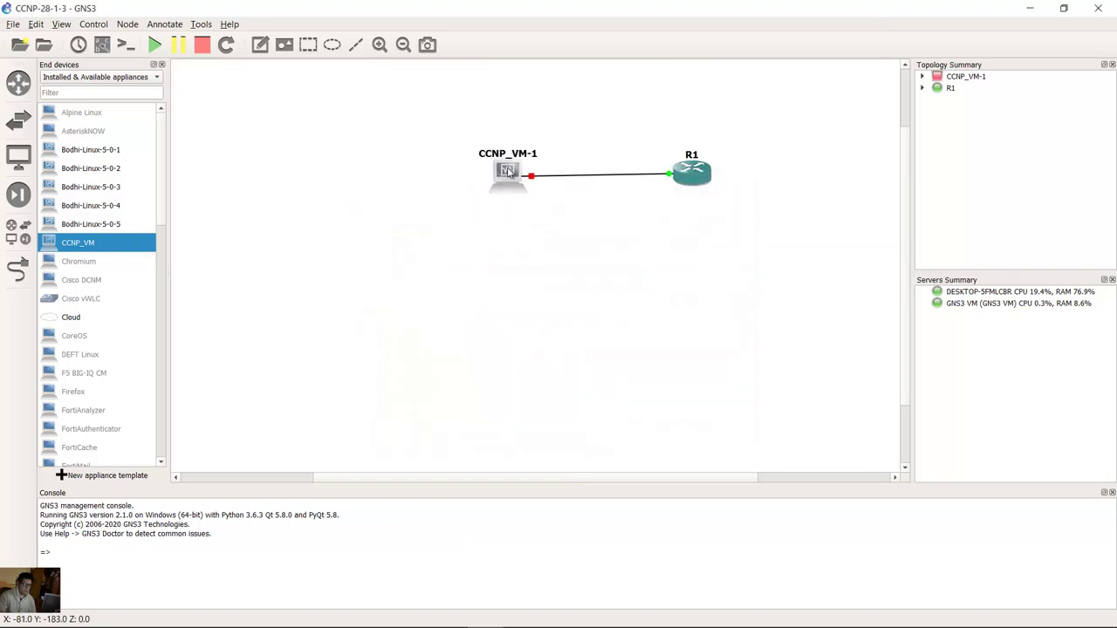
{"action": "right_click", "coordinate": [509, 171]}
{"action": "left_click", "coordinate": [559, 304]}
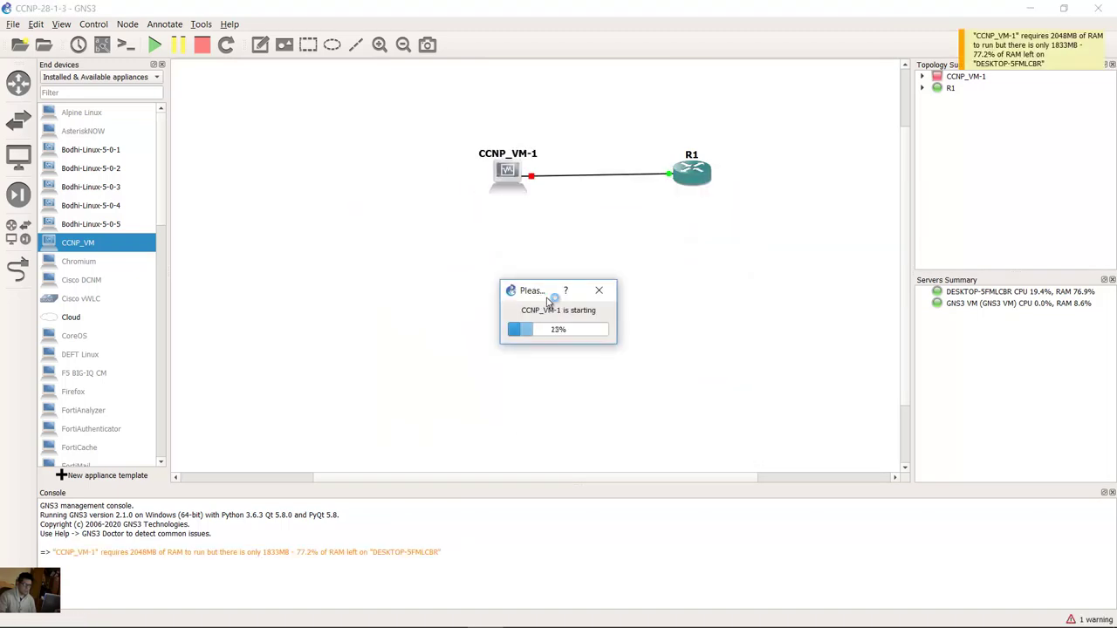
{"action": "left_click", "coordinate": [481, 615]}
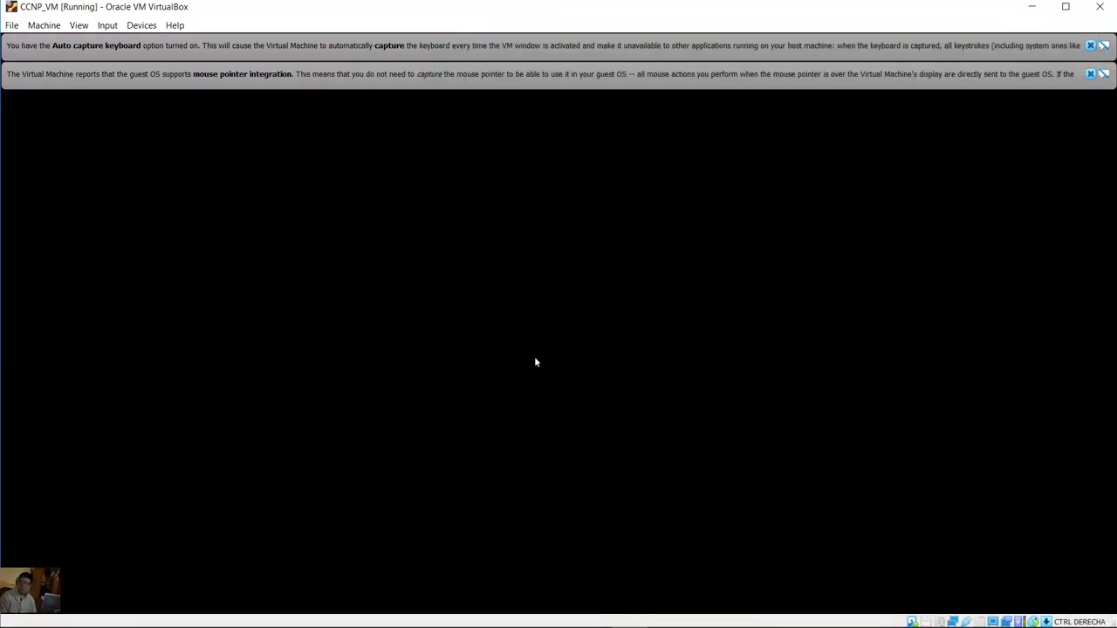
{"action": "left_click", "coordinate": [1090, 45]}
{"action": "left_click", "coordinate": [1090, 44]}
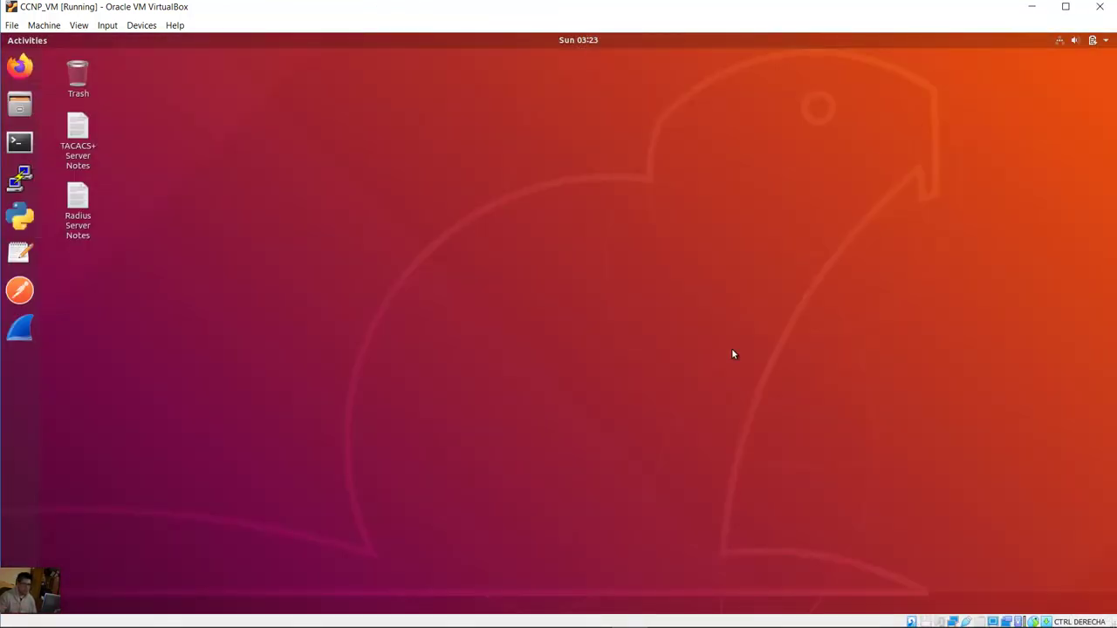
{"action": "left_click", "coordinate": [484, 613]}
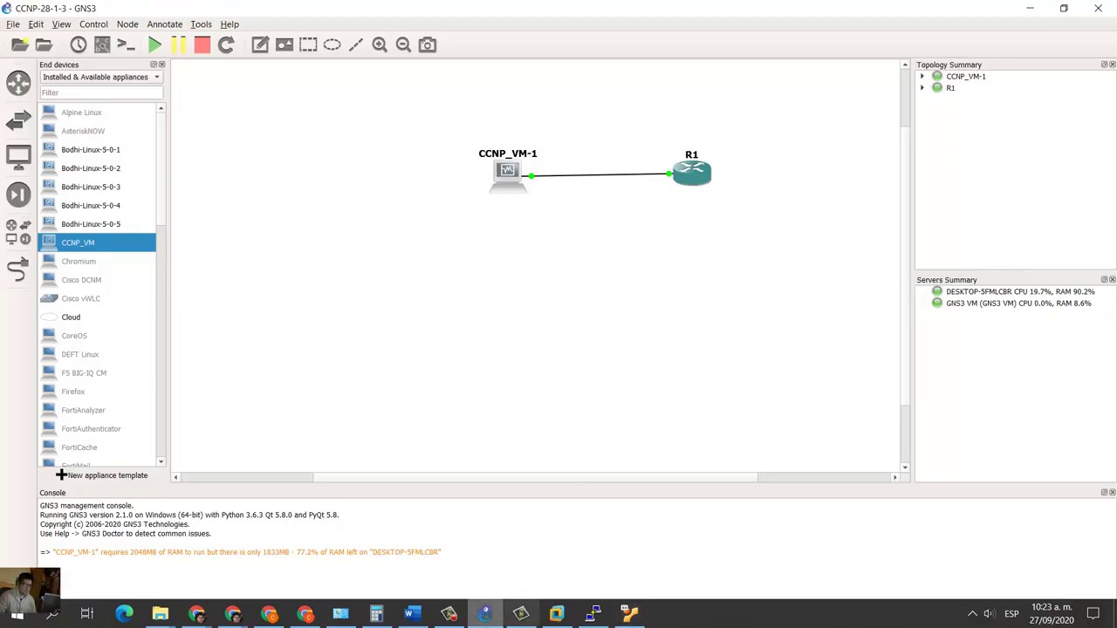
{"action": "left_click", "coordinate": [412, 613]}
{"action": "scroll", "coordinate": [334, 214], "scroll_direction": "down", "scroll_amount": 3}
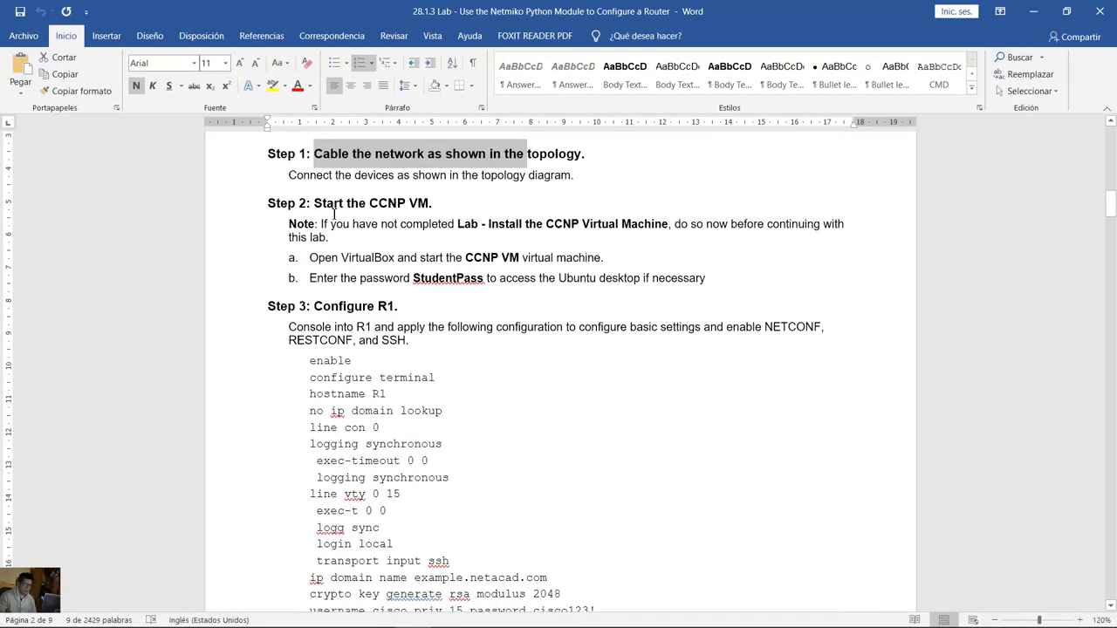
{"action": "left_click_drag", "start_coordinate": [346, 202], "coordinate": [436, 204]}
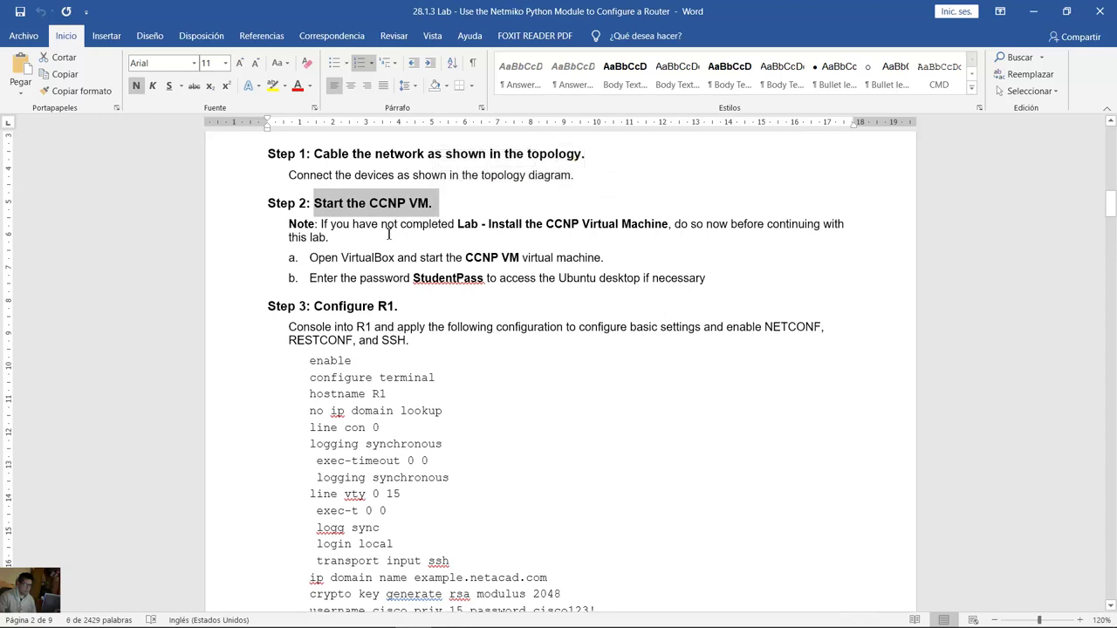
{"action": "left_click_drag", "start_coordinate": [310, 257], "coordinate": [603, 258]}
{"action": "left_click", "coordinate": [483, 257]}
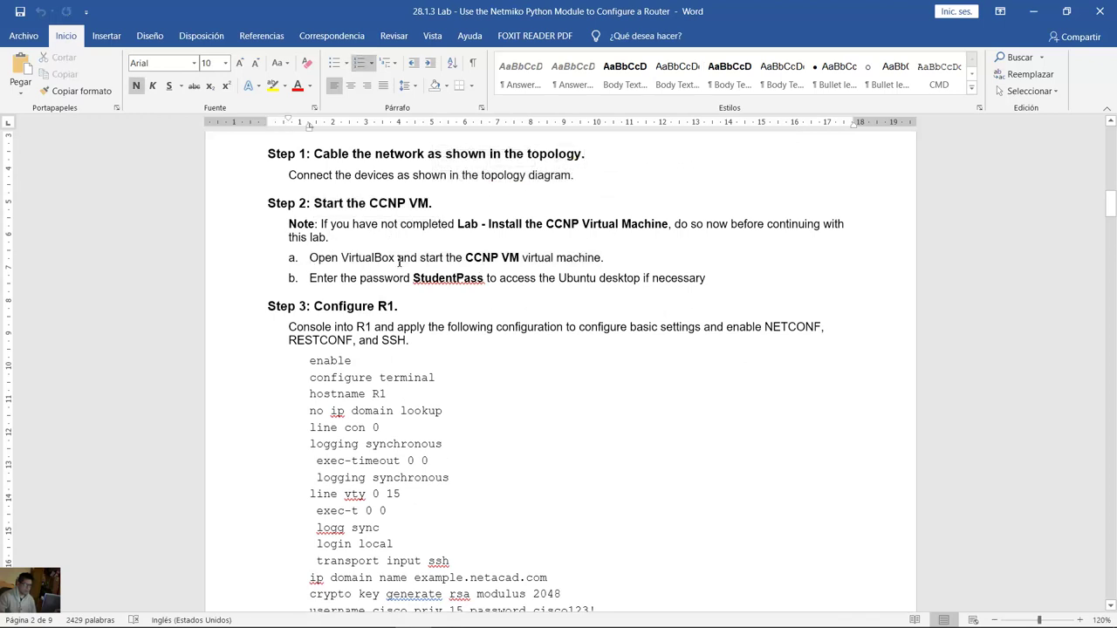
{"action": "left_click_drag", "start_coordinate": [310, 258], "coordinate": [603, 259]}
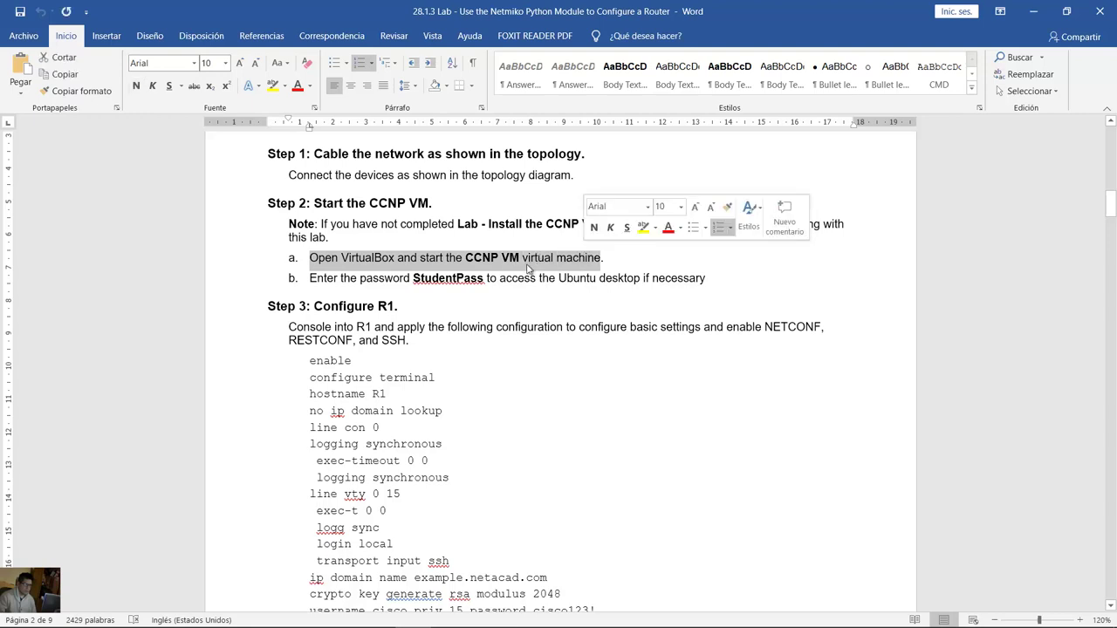
{"action": "left_click_drag", "start_coordinate": [311, 279], "coordinate": [492, 279]}
{"action": "left_click", "coordinate": [417, 280]}
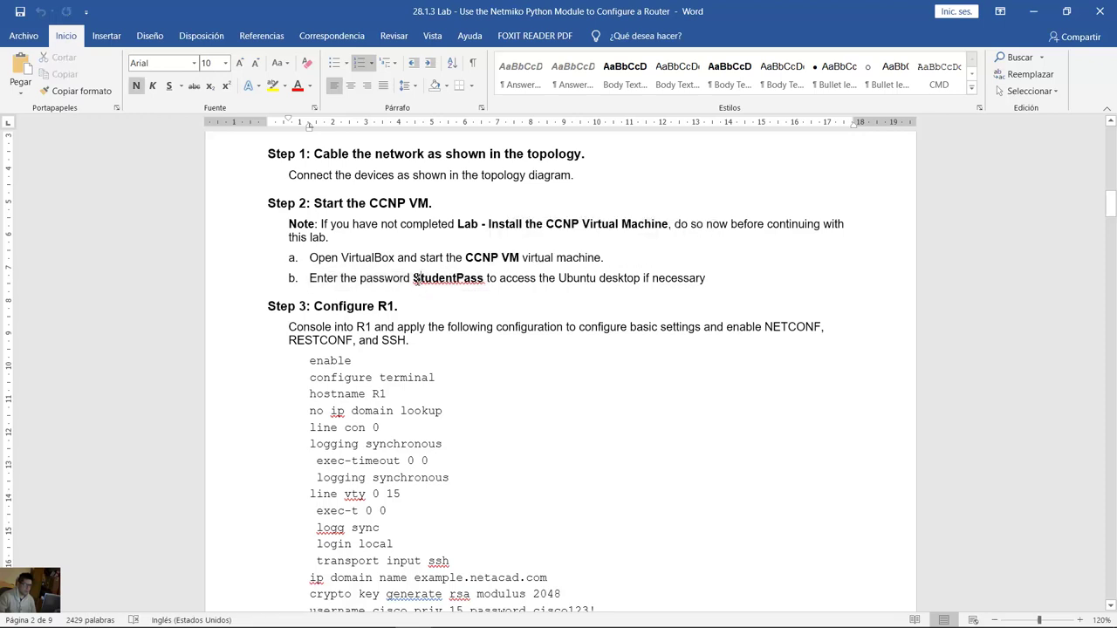
{"action": "double_click", "coordinate": [437, 279]}
{"action": "left_click", "coordinate": [537, 279]}
{"action": "scroll", "coordinate": [539, 277], "scroll_direction": "down", "scroll_amount": 2}
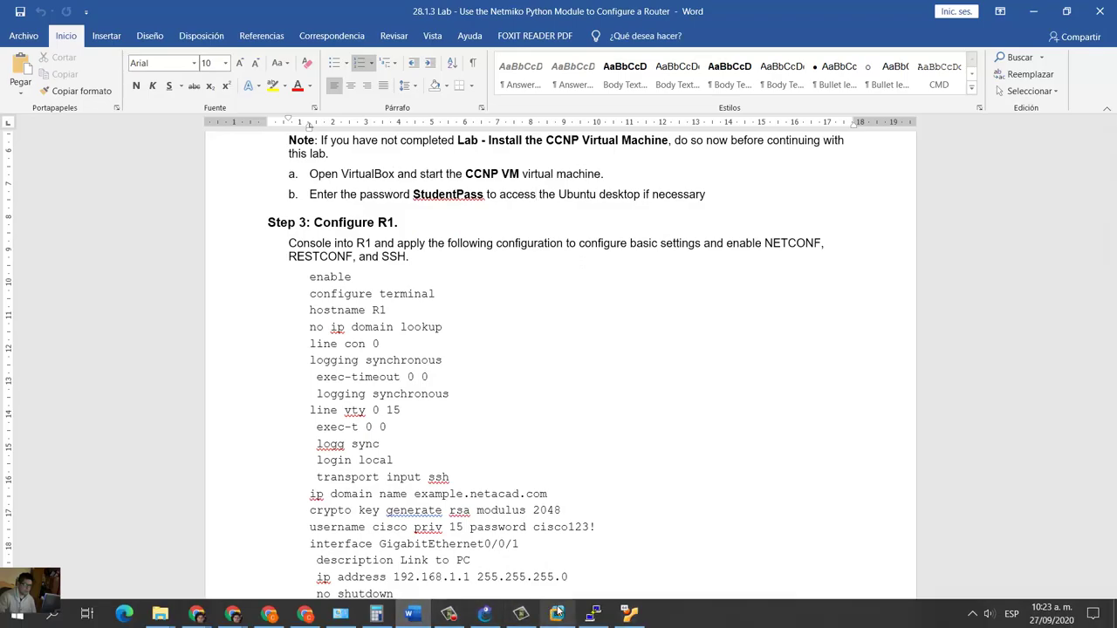
{"action": "left_click", "coordinate": [595, 625]}
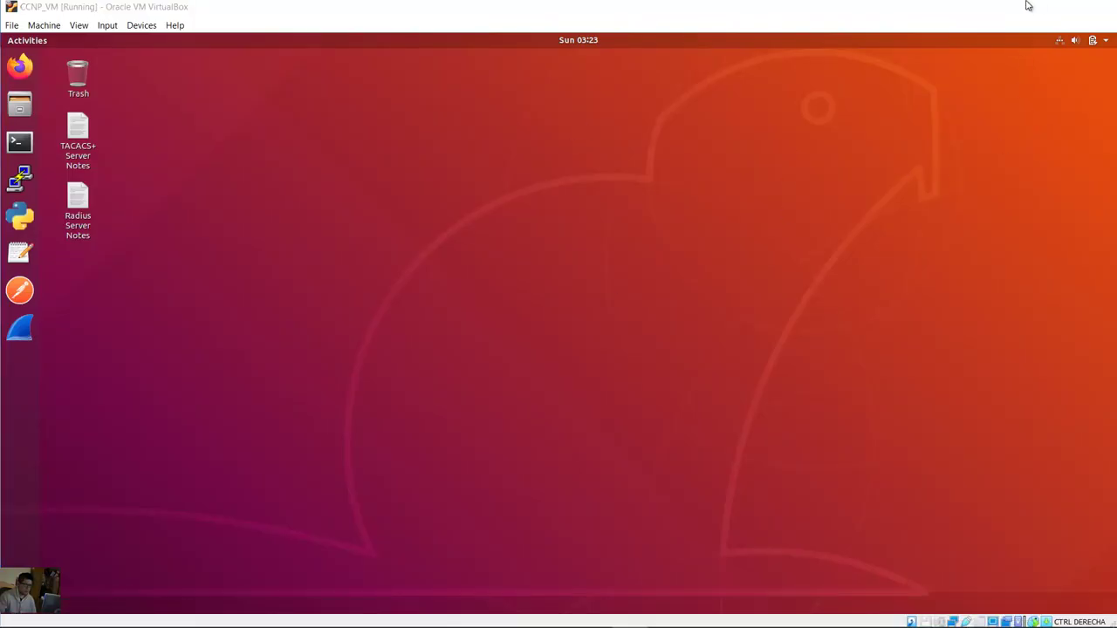
{"action": "left_click", "coordinate": [1030, 6]}
{"action": "left_click", "coordinate": [668, 277]}
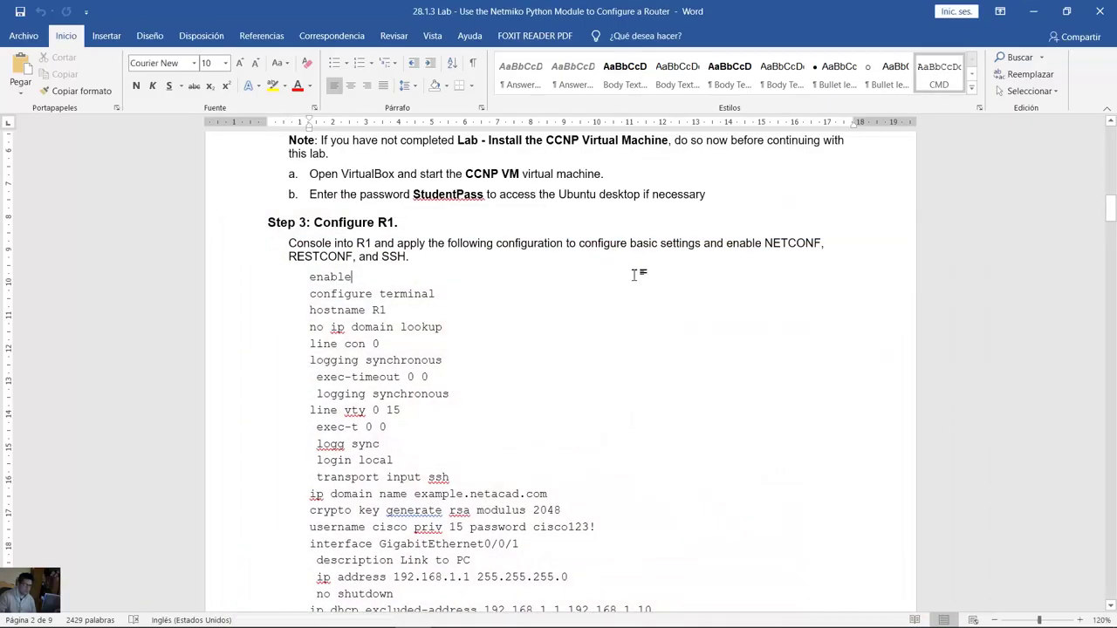
Step: Highlight Step 3's hostname R1, no ip domain lookup, console and vty 0 15 transport input ssh commands
{"action": "double_click", "coordinate": [358, 225]}
{"action": "left_click_drag", "start_coordinate": [289, 243], "coordinate": [408, 257]}
{"action": "scroll", "coordinate": [573, 349], "scroll_direction": "down", "scroll_amount": 2}
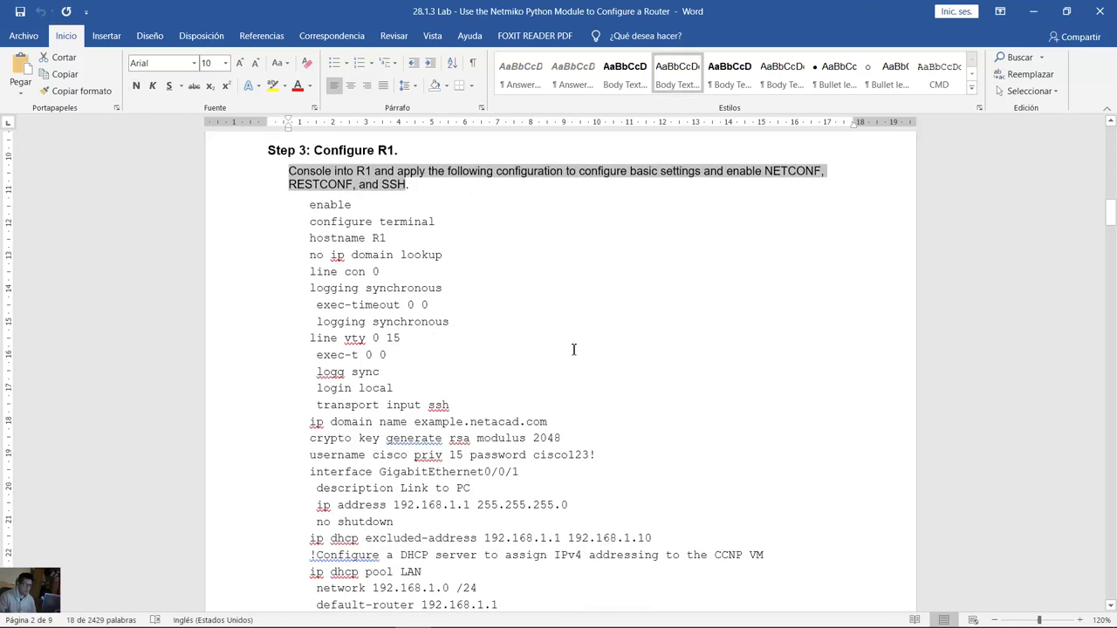
{"action": "scroll", "coordinate": [574, 349], "scroll_direction": "up", "scroll_amount": 1}
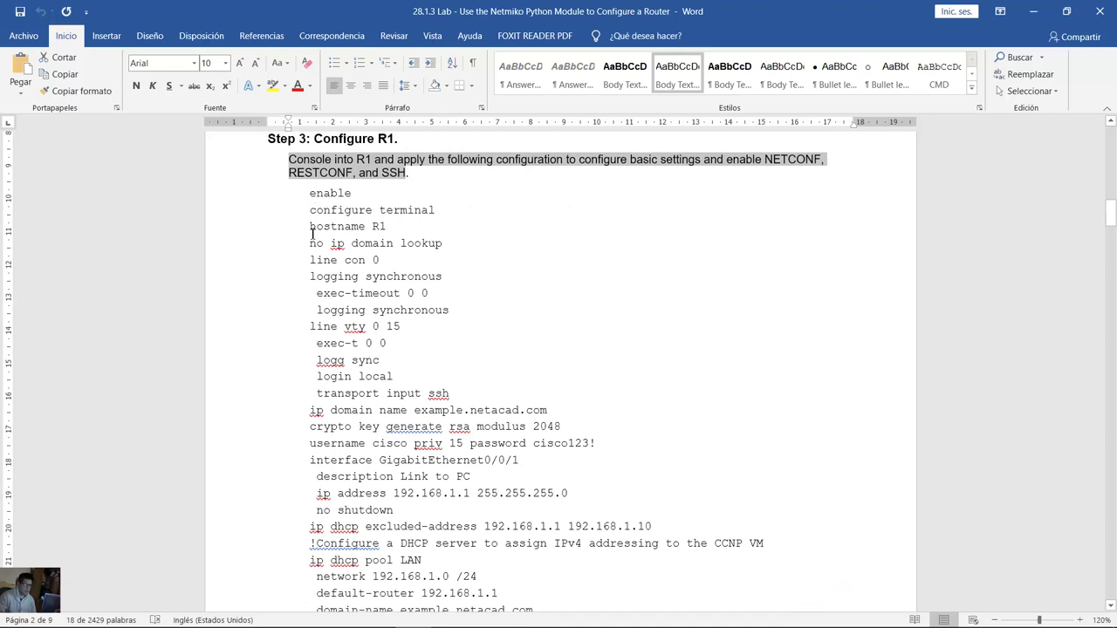
{"action": "left_click_drag", "start_coordinate": [311, 227], "coordinate": [413, 227]}
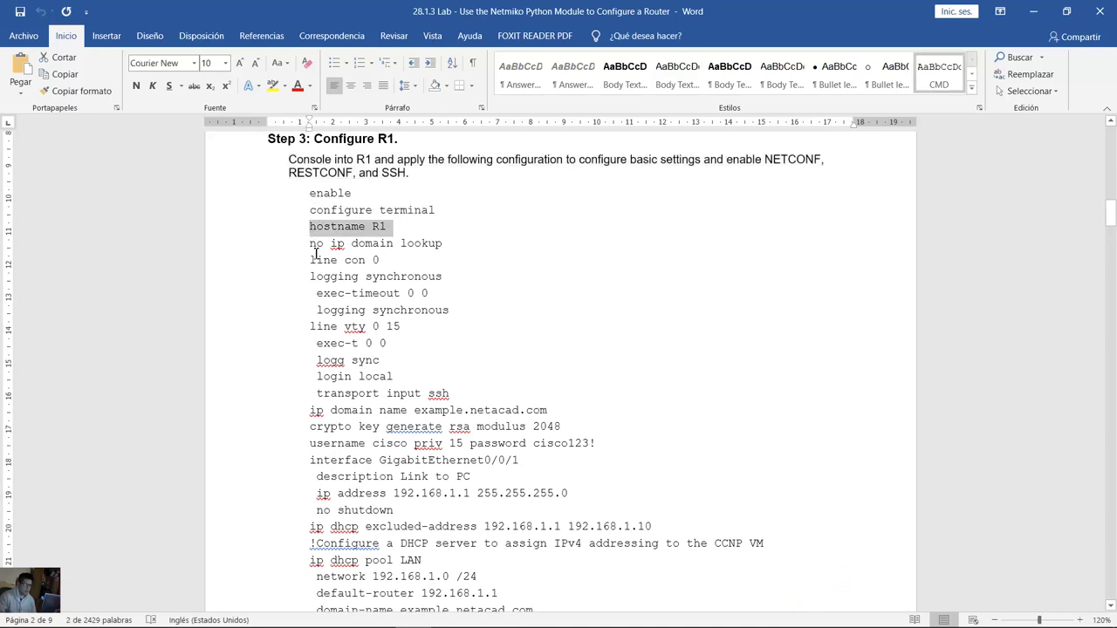
{"action": "left_click_drag", "start_coordinate": [316, 246], "coordinate": [443, 246]}
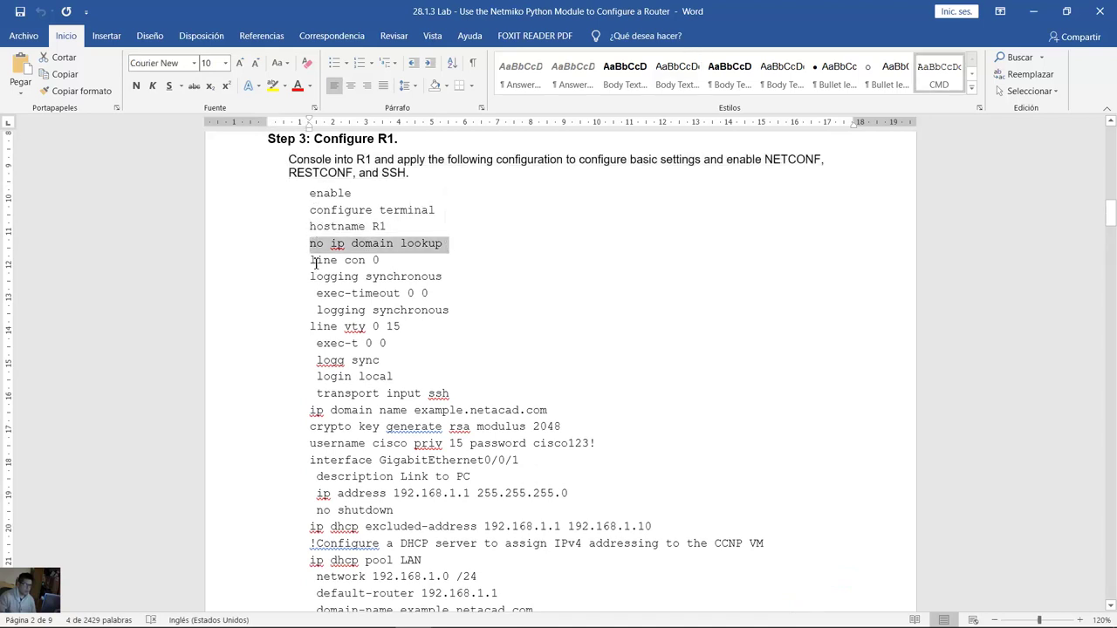
{"action": "left_click_drag", "start_coordinate": [311, 262], "coordinate": [456, 312]}
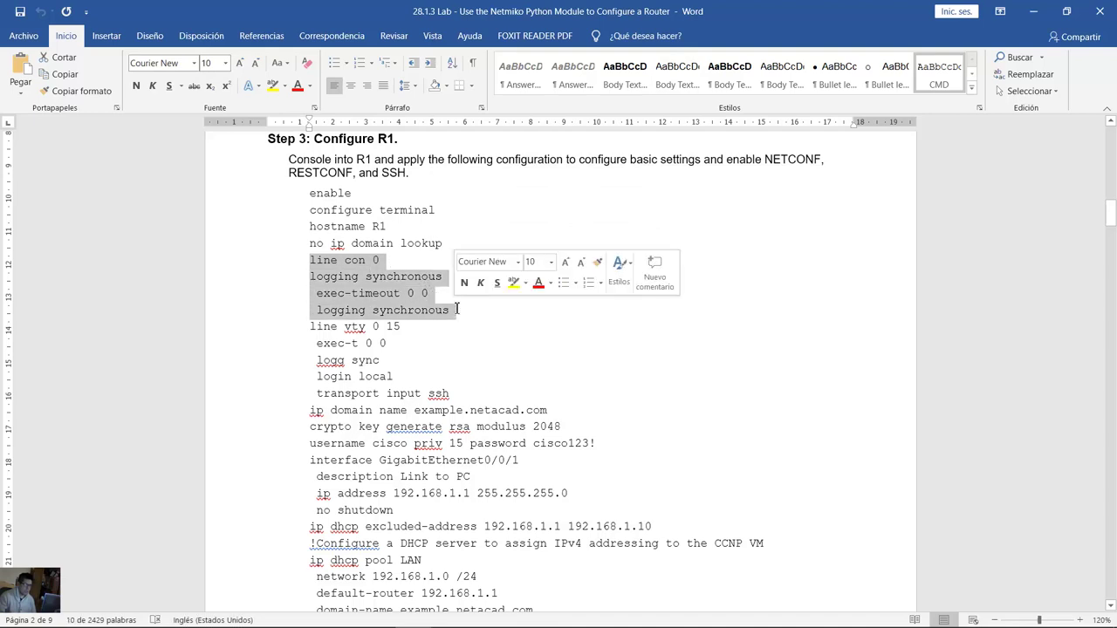
{"action": "scroll", "coordinate": [456, 309], "scroll_direction": "down", "scroll_amount": 1}
{"action": "left_click", "coordinate": [358, 286]}
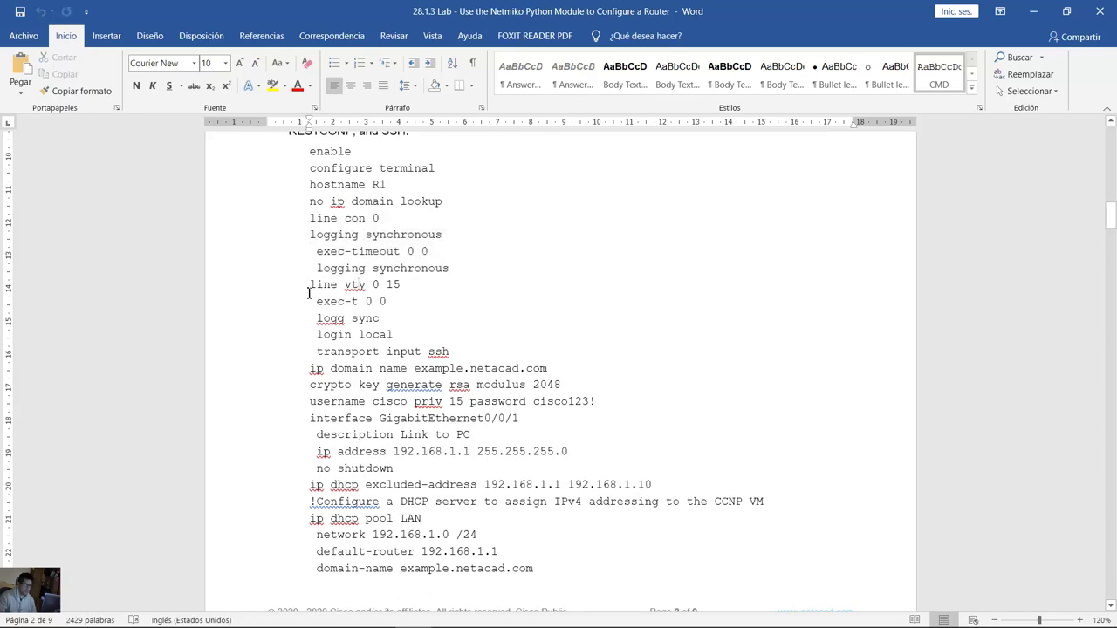
{"action": "left_click_drag", "start_coordinate": [312, 285], "coordinate": [402, 340]}
{"action": "left_click", "coordinate": [363, 334]}
{"action": "left_click_drag", "start_coordinate": [320, 353], "coordinate": [449, 352]}
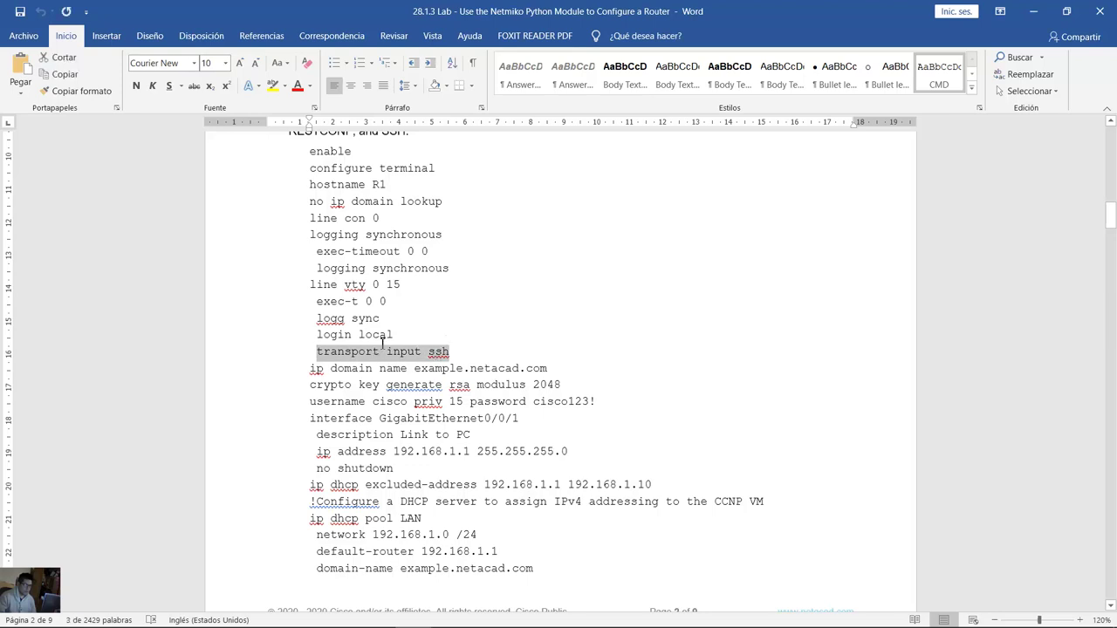
{"action": "left_click", "coordinate": [349, 317]}
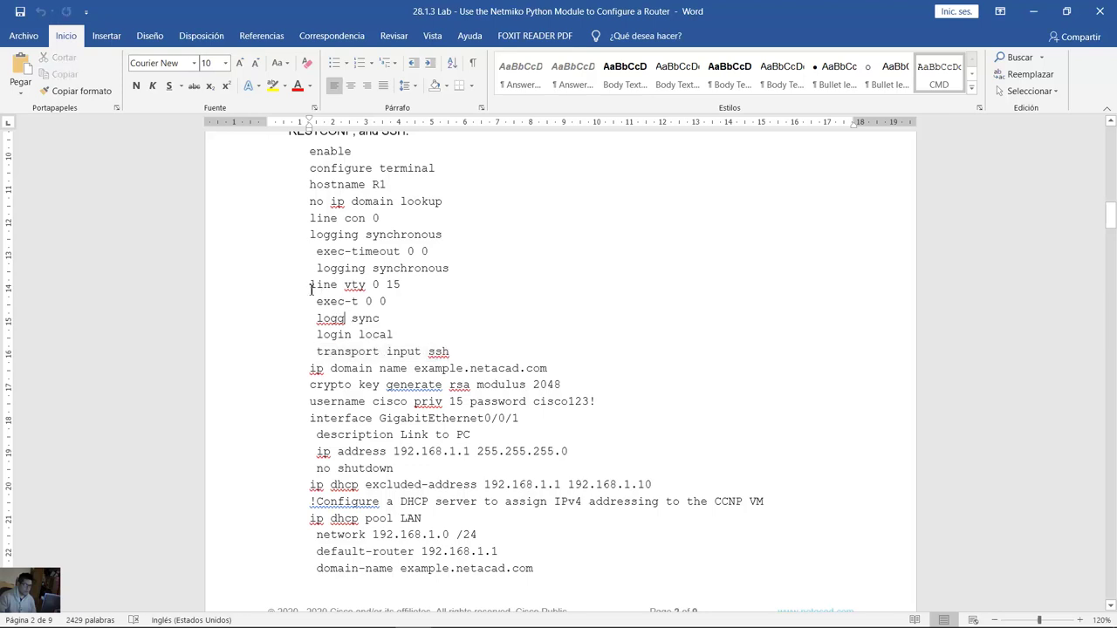
{"action": "left_click_drag", "start_coordinate": [432, 334], "coordinate": [549, 284]}
{"action": "scroll", "coordinate": [321, 288], "scroll_direction": "down", "scroll_amount": 2}
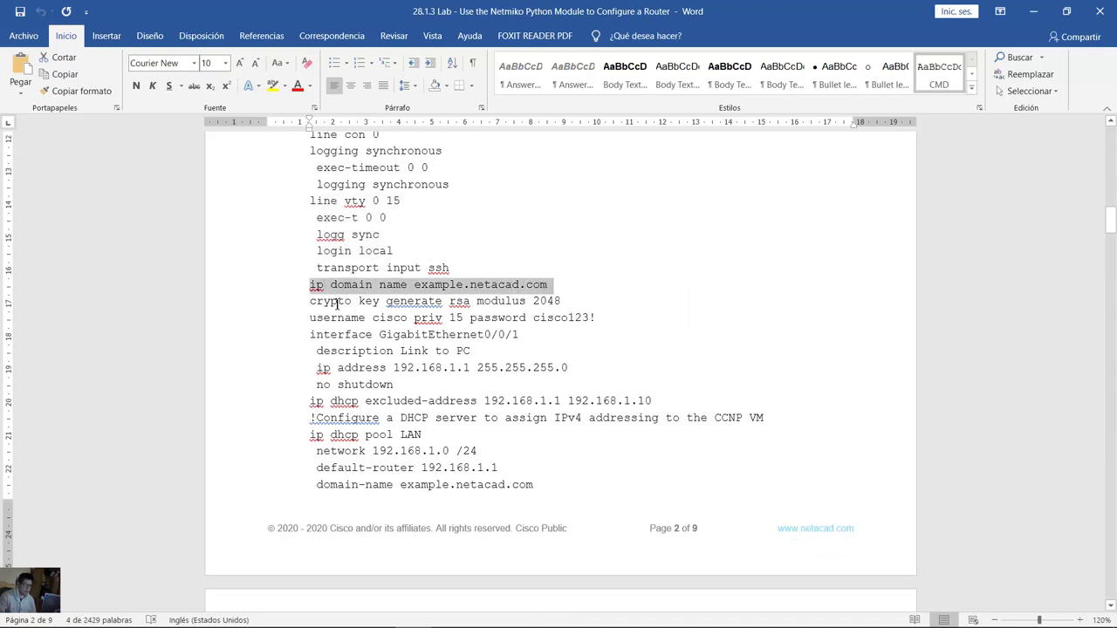
Step: Highlight the crypto key generate rsa modulus 2048 command and the local user account line
{"action": "left_click_drag", "start_coordinate": [311, 302], "coordinate": [543, 304]}
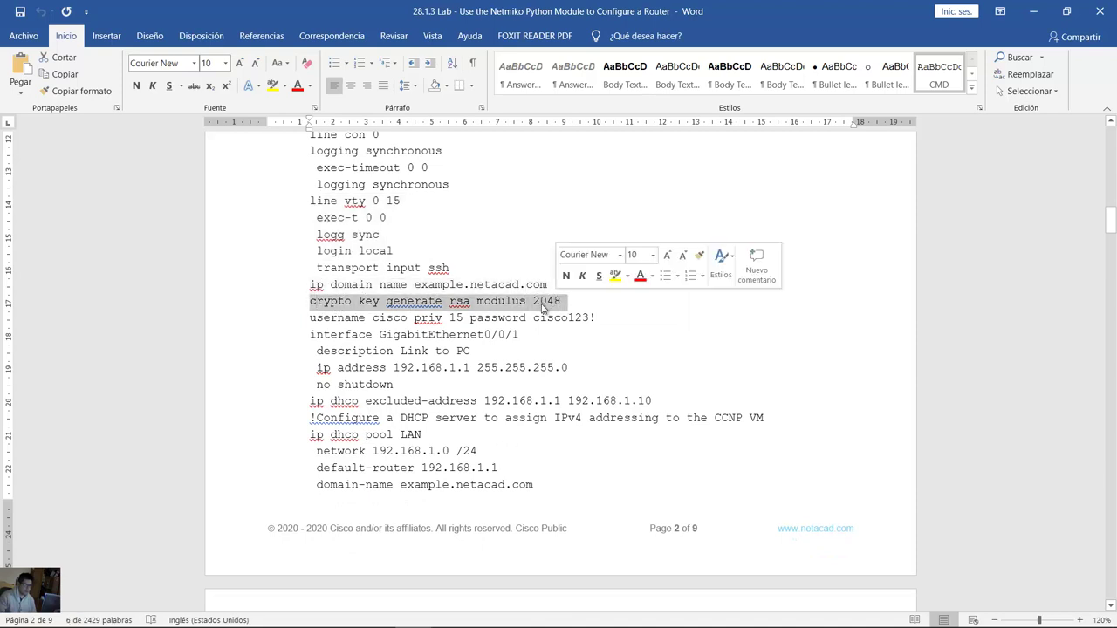
{"action": "left_click_drag", "start_coordinate": [312, 319], "coordinate": [458, 321]}
{"action": "left_click", "coordinate": [379, 318]}
{"action": "double_click", "coordinate": [404, 319]}
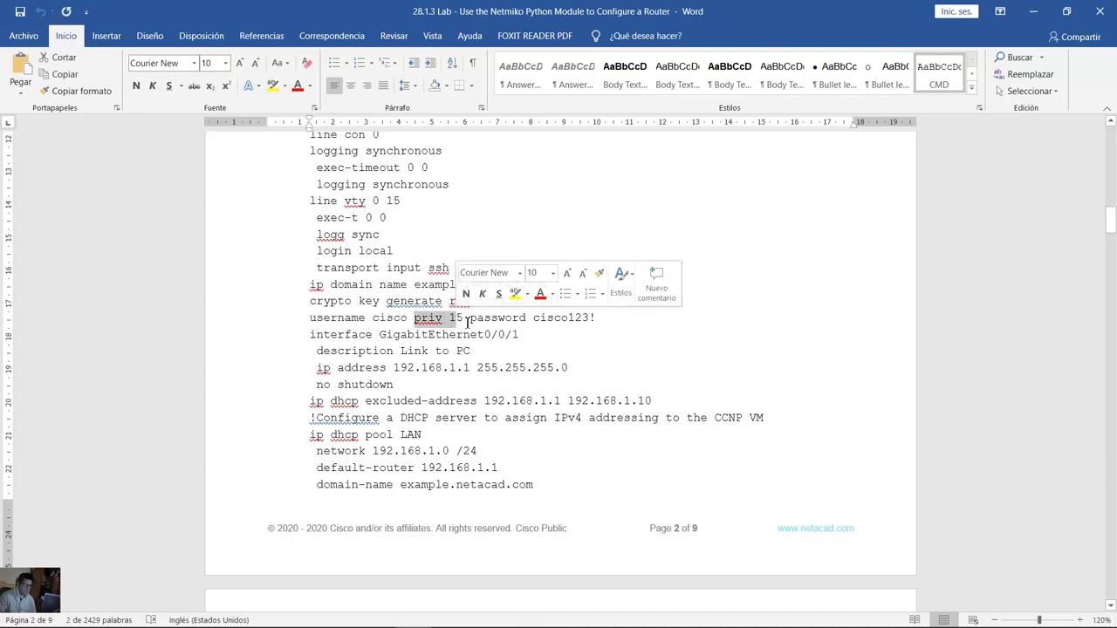
{"action": "left_click", "coordinate": [471, 321]}
{"action": "mouse_move", "coordinate": [533, 320]}
{"action": "left_mouse_down"}
{"action": "mouse_move", "coordinate": [593, 323]}
{"action": "mouse_move", "coordinate": [536, 322]}
{"action": "left_mouse_up"}
{"action": "left_click", "coordinate": [602, 321]}
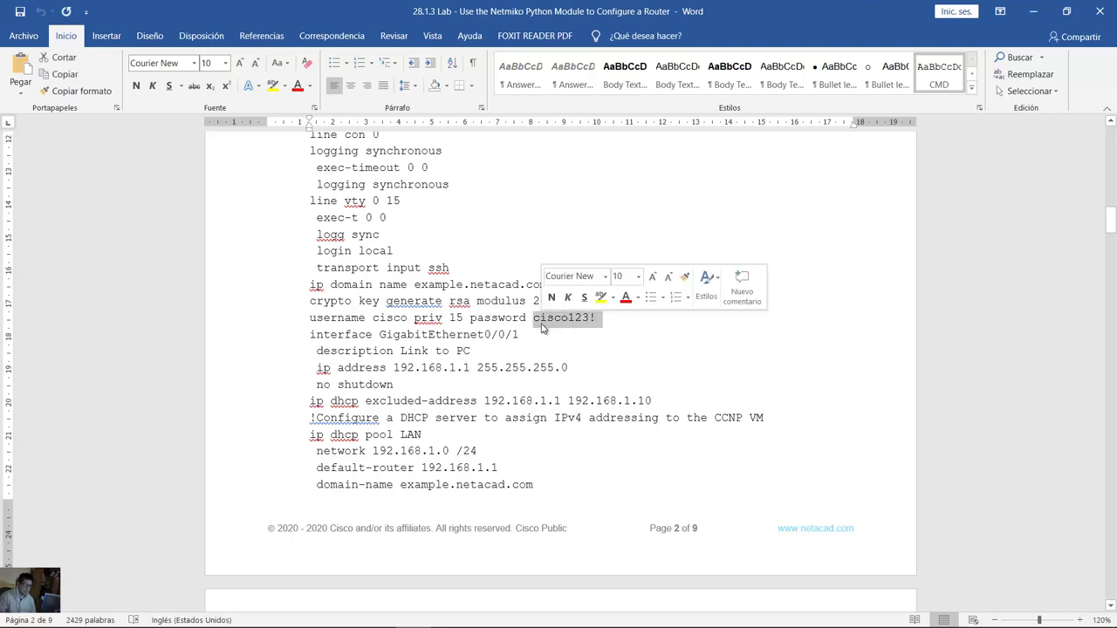
{"action": "double_click", "coordinate": [393, 320]}
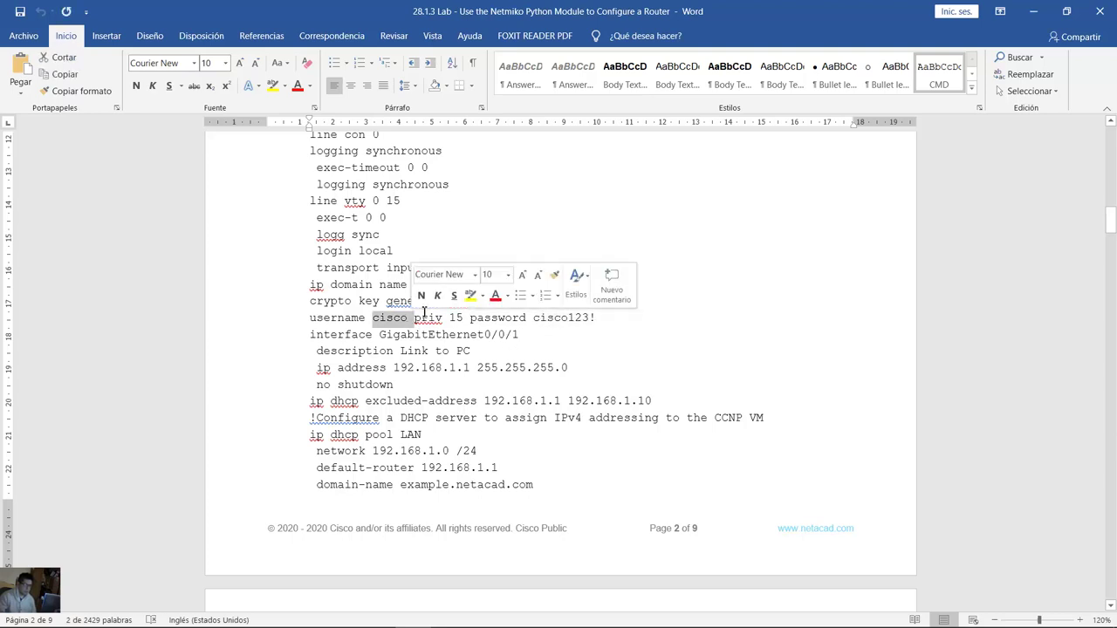
{"action": "left_click", "coordinate": [441, 337]}
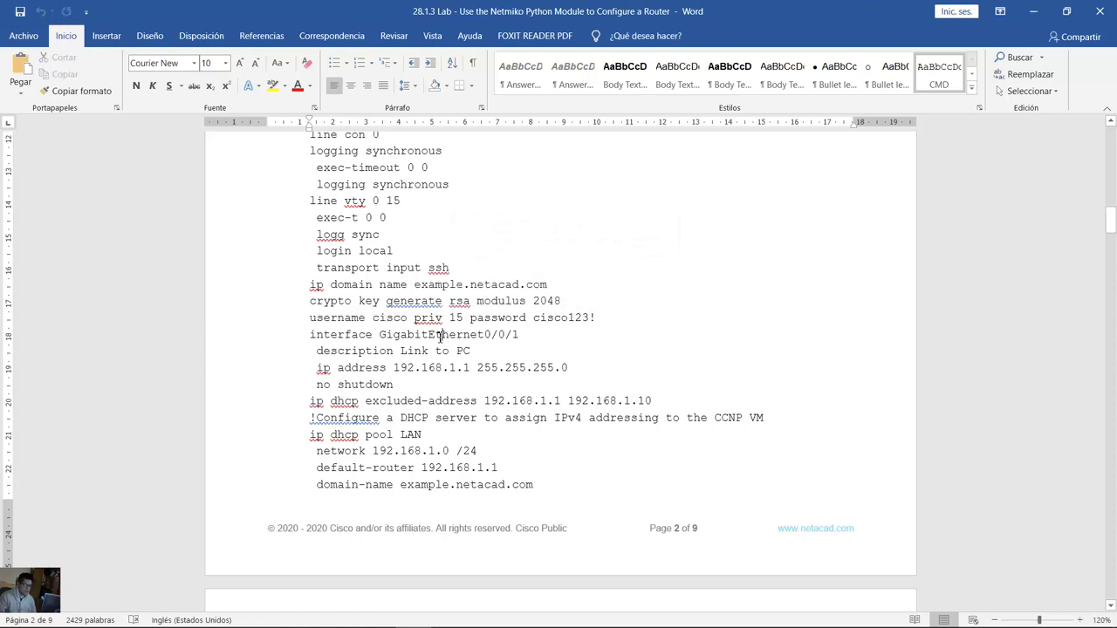
{"action": "double_click", "coordinate": [457, 270]}
{"action": "left_click", "coordinate": [416, 335]}
{"action": "double_click", "coordinate": [380, 319]}
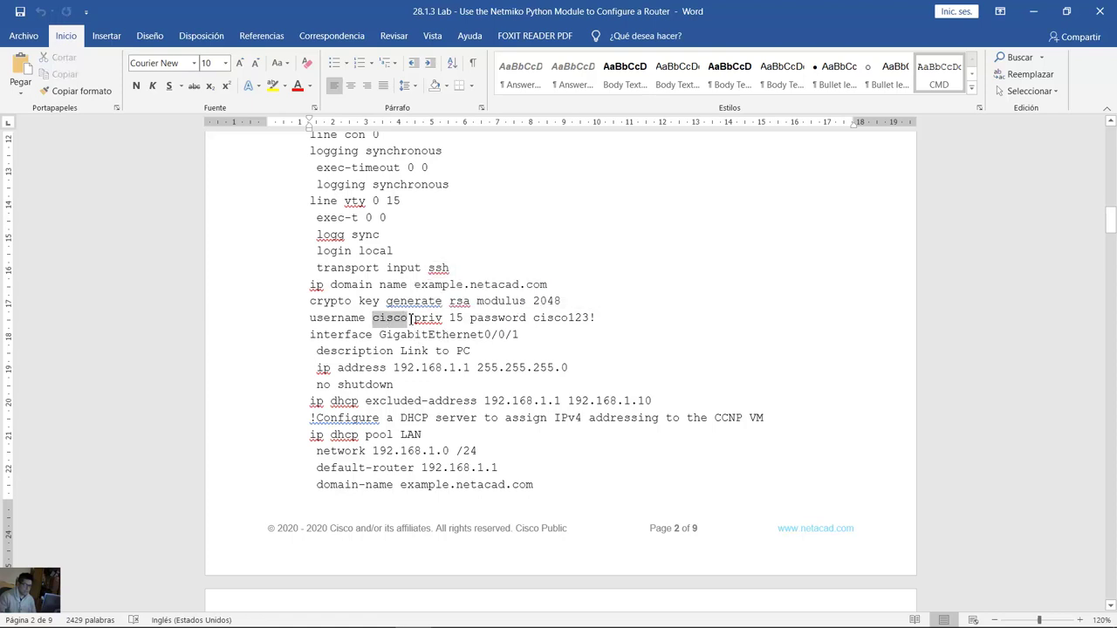
{"action": "left_click", "coordinate": [532, 318]}
{"action": "left_click_drag", "start_coordinate": [576, 317], "coordinate": [611, 320]}
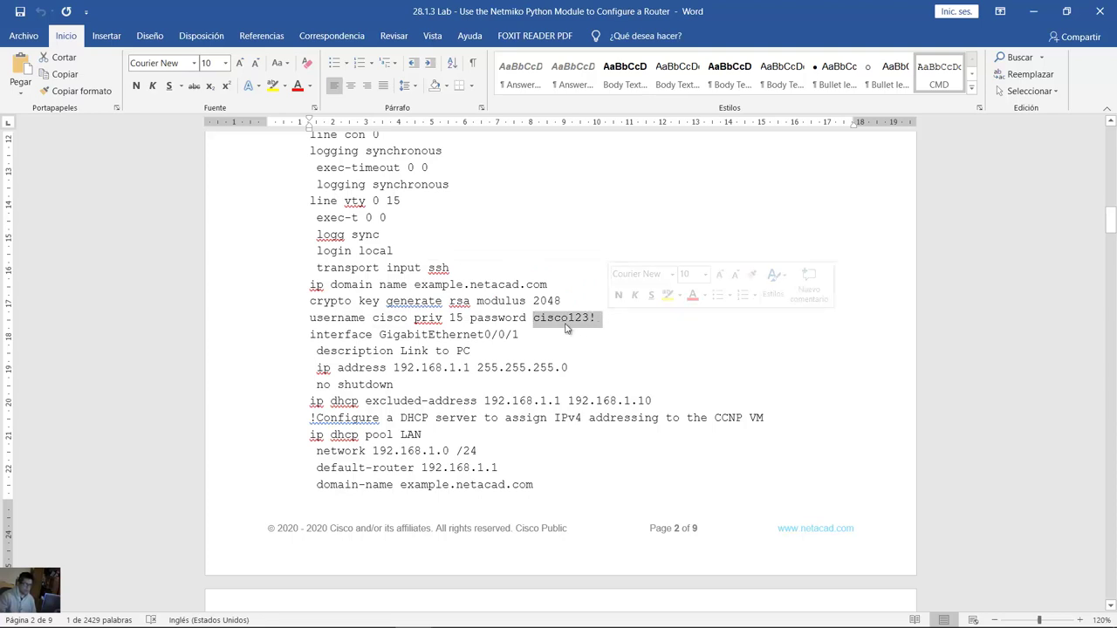
{"action": "left_click", "coordinate": [535, 326]}
Step: Highlight the interface, DHCP pool LAN lines, then select the whole script from enable onward
{"action": "scroll", "coordinate": [535, 326], "scroll_direction": "down", "scroll_amount": 1}
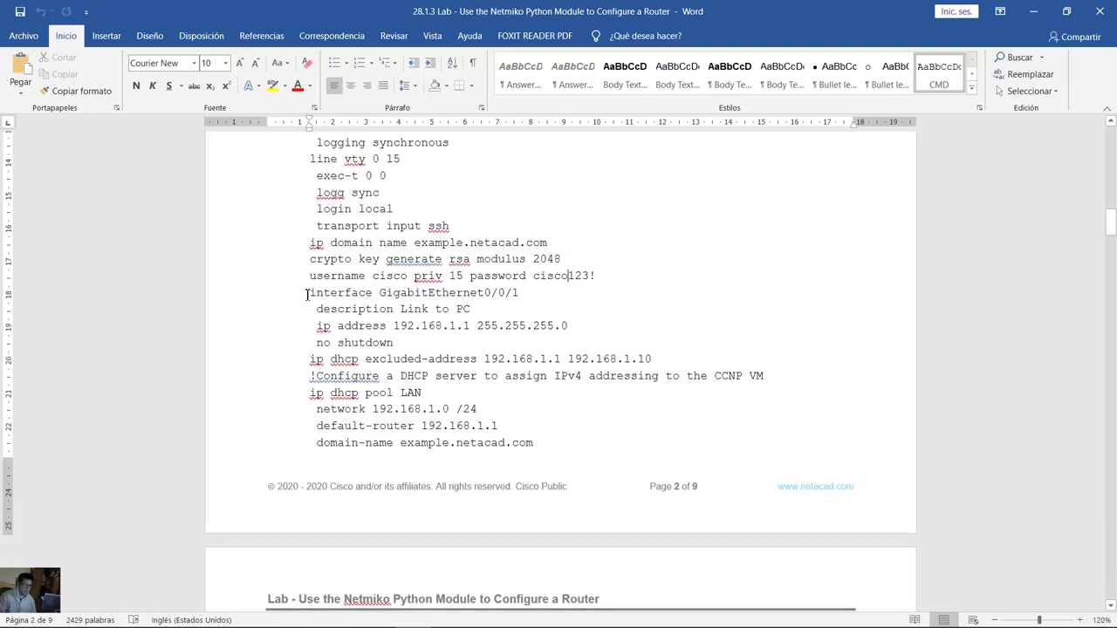
{"action": "left_click_drag", "start_coordinate": [310, 294], "coordinate": [523, 294]}
{"action": "left_click_drag", "start_coordinate": [316, 326], "coordinate": [576, 326]}
{"action": "left_click_drag", "start_coordinate": [340, 343], "coordinate": [318, 343]}
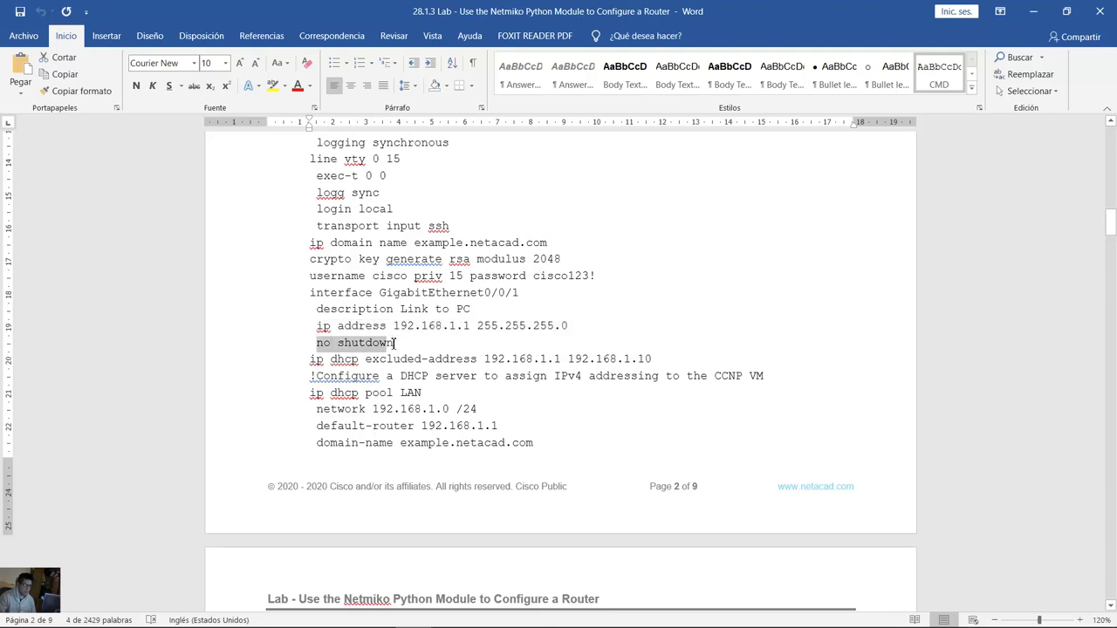
{"action": "scroll", "coordinate": [320, 314], "scroll_direction": "down", "scroll_amount": 2}
{"action": "left_click_drag", "start_coordinate": [311, 276], "coordinate": [642, 276]}
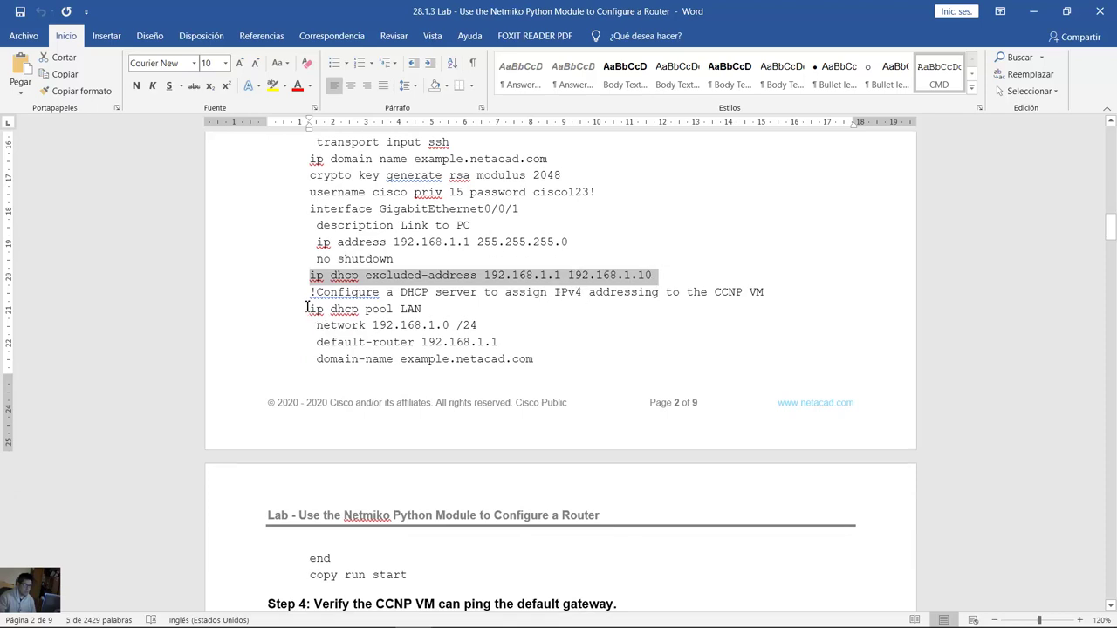
{"action": "left_click_drag", "start_coordinate": [307, 308], "coordinate": [550, 359]}
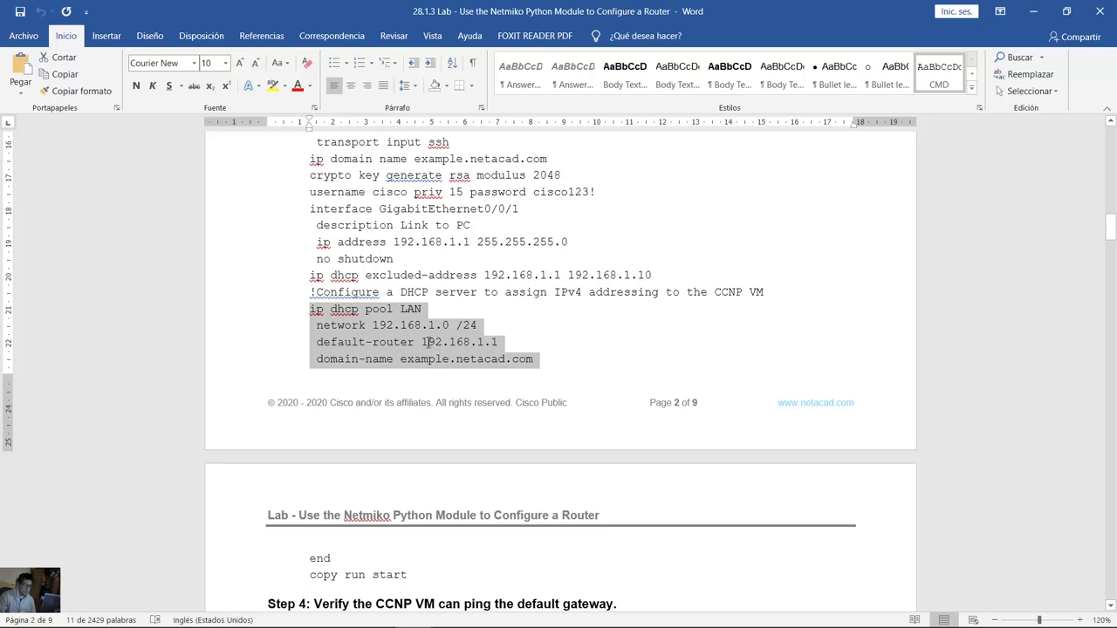
{"action": "scroll", "coordinate": [427, 343], "scroll_direction": "up", "scroll_amount": 3}
{"action": "scroll", "coordinate": [428, 342], "scroll_direction": "down", "scroll_amount": 4}
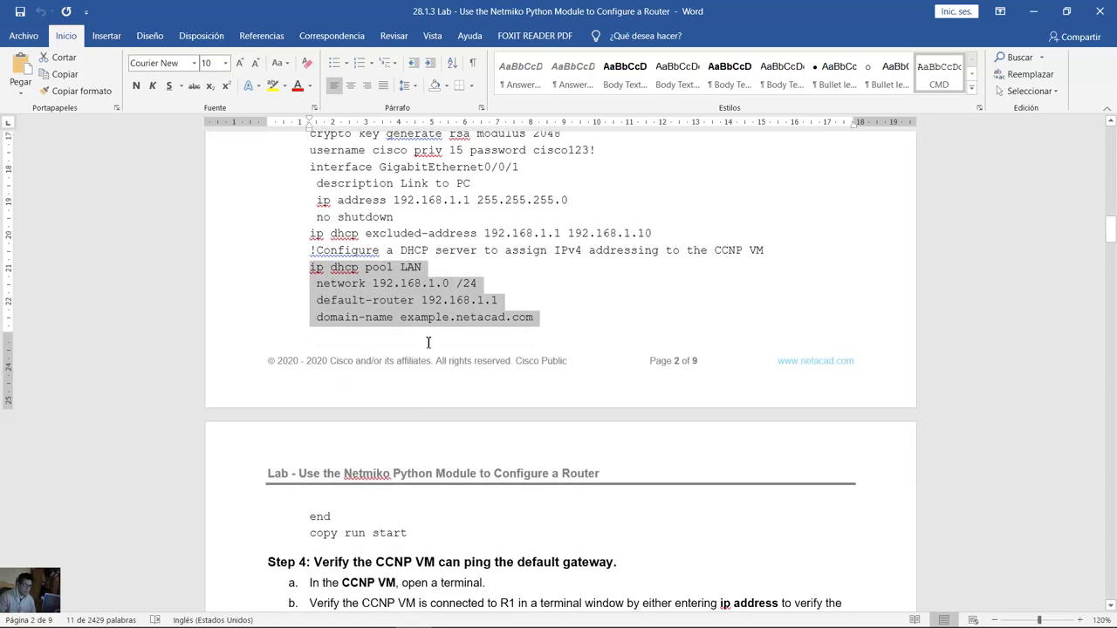
{"action": "scroll", "coordinate": [428, 342], "scroll_direction": "up", "scroll_amount": 6}
{"action": "left_click_drag", "start_coordinate": [310, 193], "coordinate": [419, 494]}
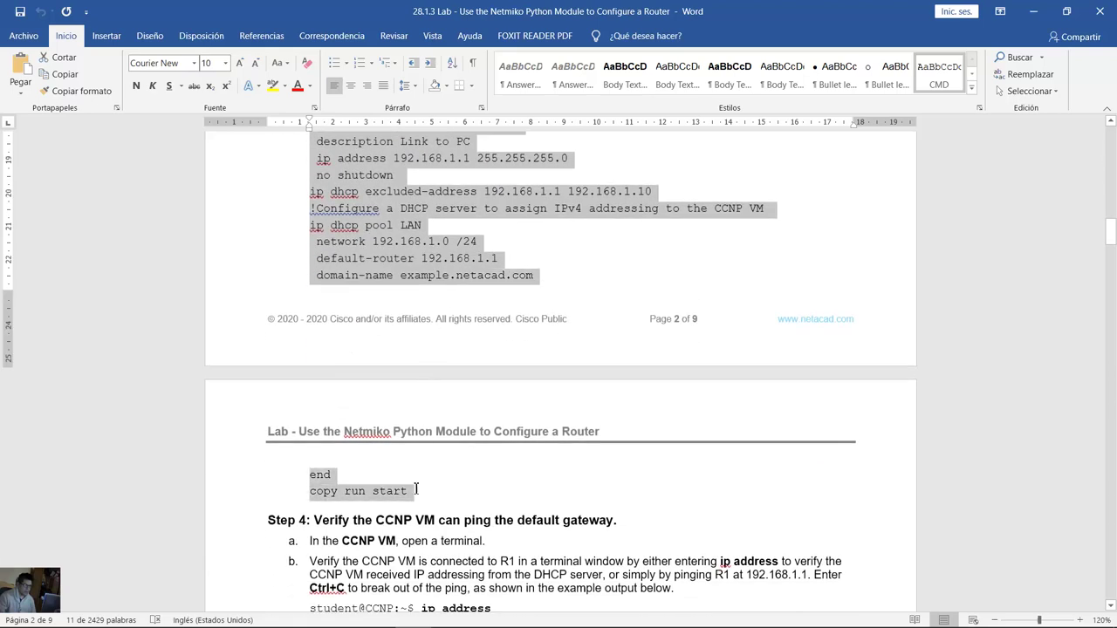
Step: Copy the R1 configuration script and paste it into a new Notepad file
{"action": "right_click", "coordinate": [422, 234]}
{"action": "left_click", "coordinate": [450, 259]}
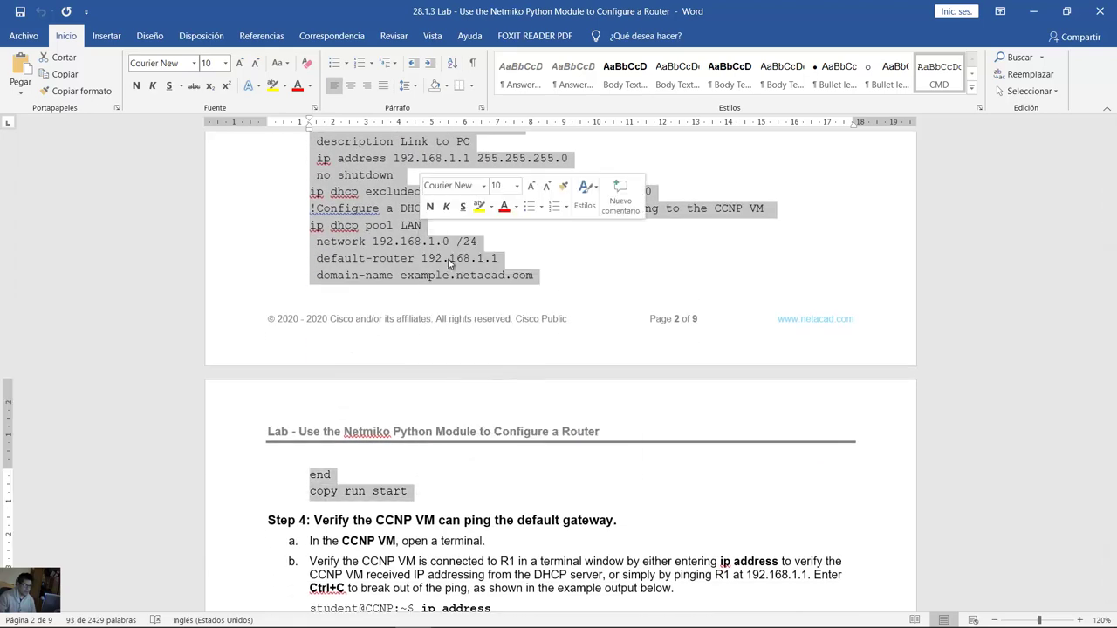
{"action": "scroll", "coordinate": [505, 284], "scroll_direction": "up", "scroll_amount": 2}
{"action": "left_click", "coordinate": [505, 286]}
{"action": "key", "text": "super"}
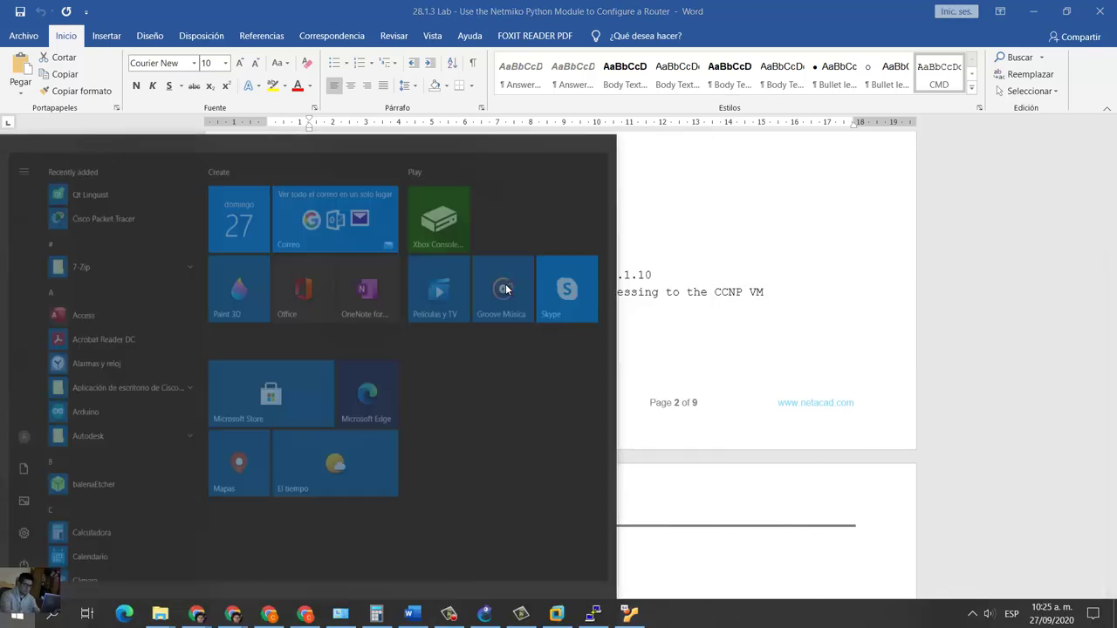
{"action": "type", "text": "note"}
{"action": "left_click", "coordinate": [130, 205]}
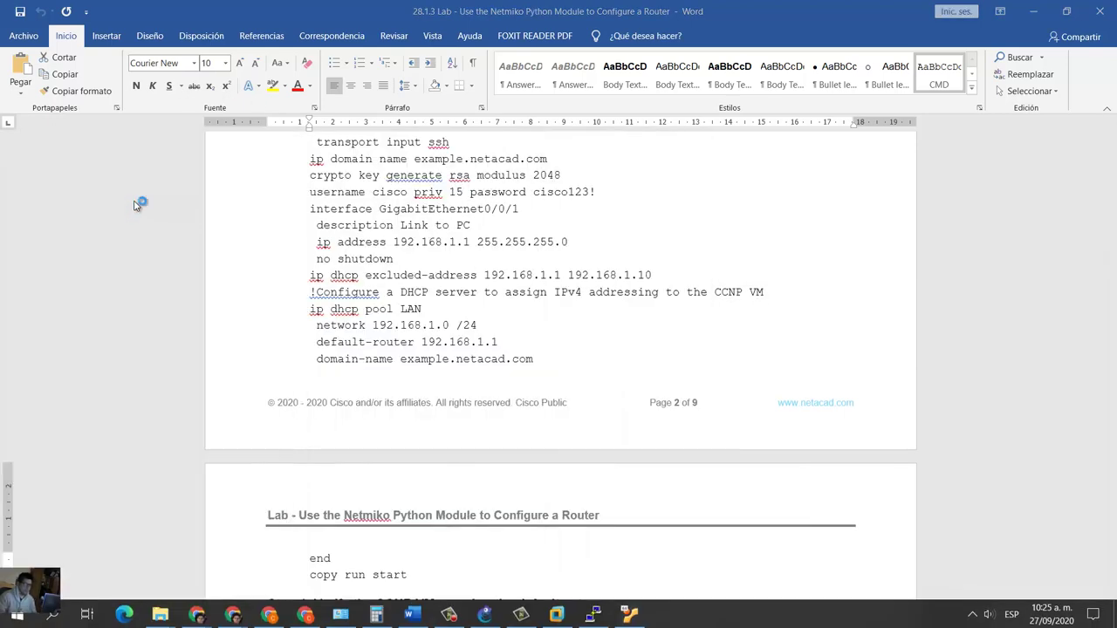
{"action": "right_click", "coordinate": [259, 183]}
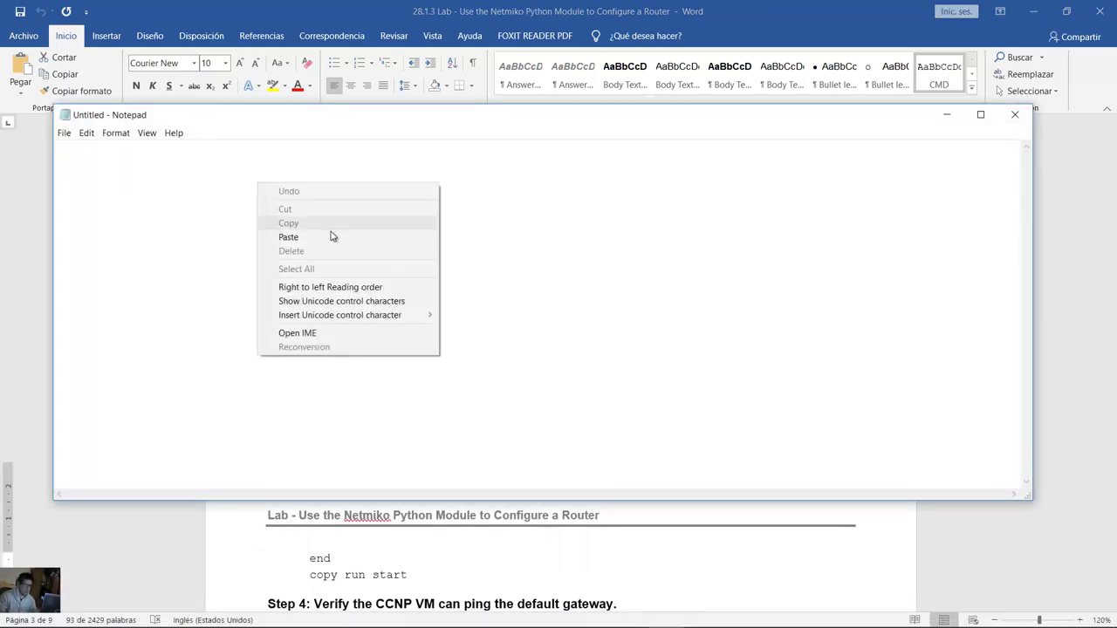
{"action": "left_click", "coordinate": [331, 235]}
Step: Resize the Notepad window and change the interface line to GigabitEthernet 1/0
{"action": "left_click_drag", "start_coordinate": [1033, 257], "coordinate": [624, 262]}
{"action": "left_click_drag", "start_coordinate": [432, 108], "coordinate": [432, 21]}
{"action": "left_click_drag", "start_coordinate": [298, 504], "coordinate": [276, 581]}
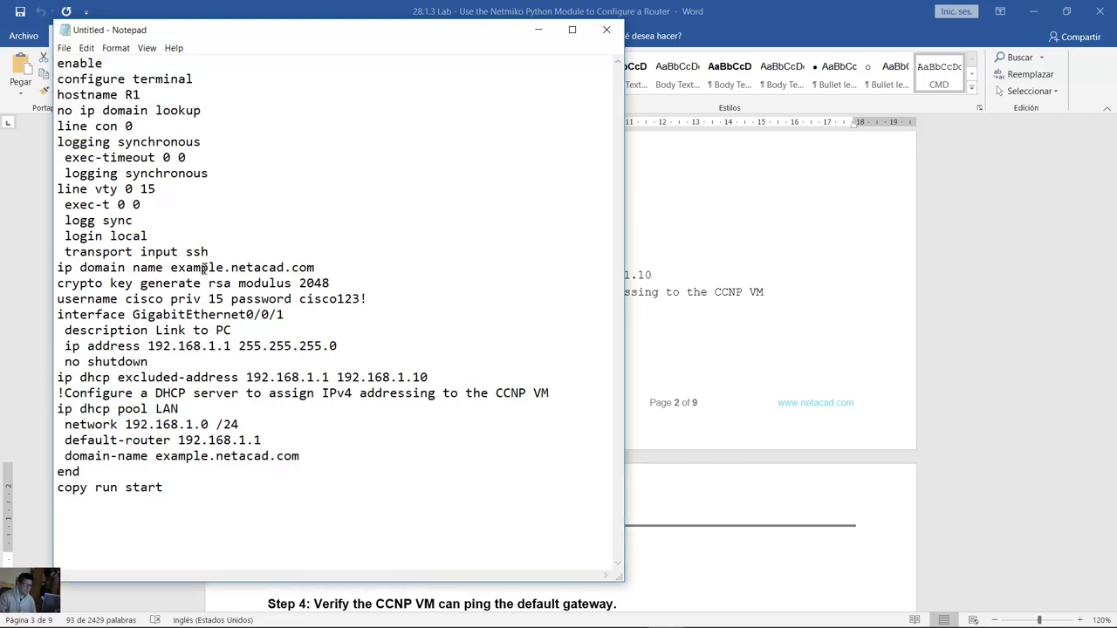
{"action": "left_click_drag", "start_coordinate": [61, 316], "coordinate": [295, 318]}
{"action": "left_click", "coordinate": [254, 316]}
{"action": "type", "text": "1/0"}
{"action": "left_click", "coordinate": [250, 316]}
{"action": "left_click_drag", "start_coordinate": [148, 316], "coordinate": [278, 316]}
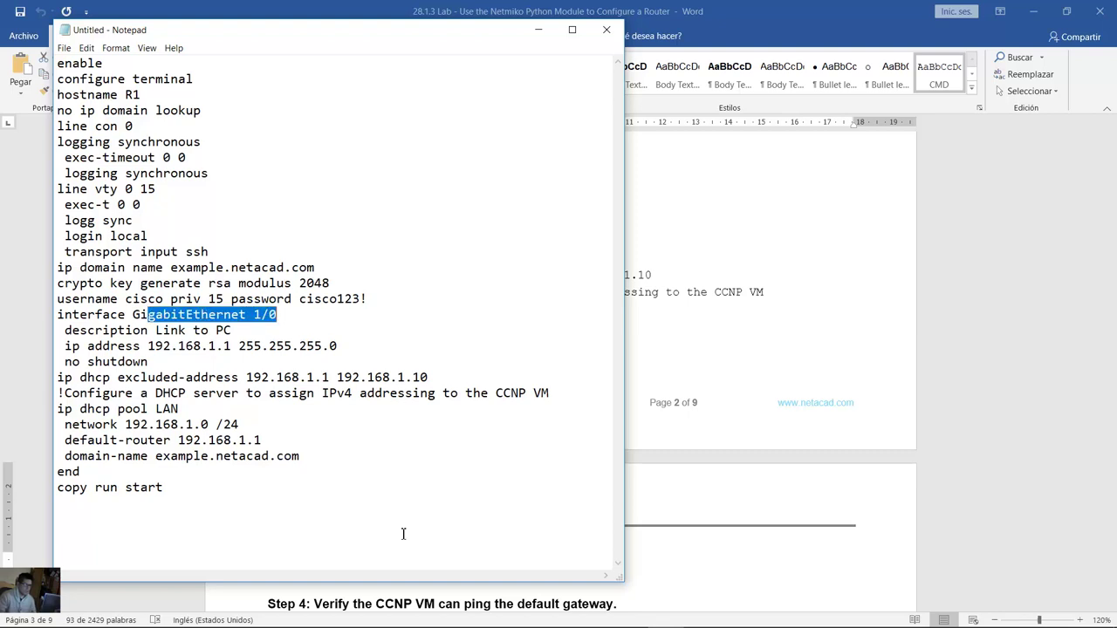
Step: Open R1's console from the GNS3 topology, enlarge it, and return to the Notepad script
{"action": "left_click", "coordinate": [486, 622]}
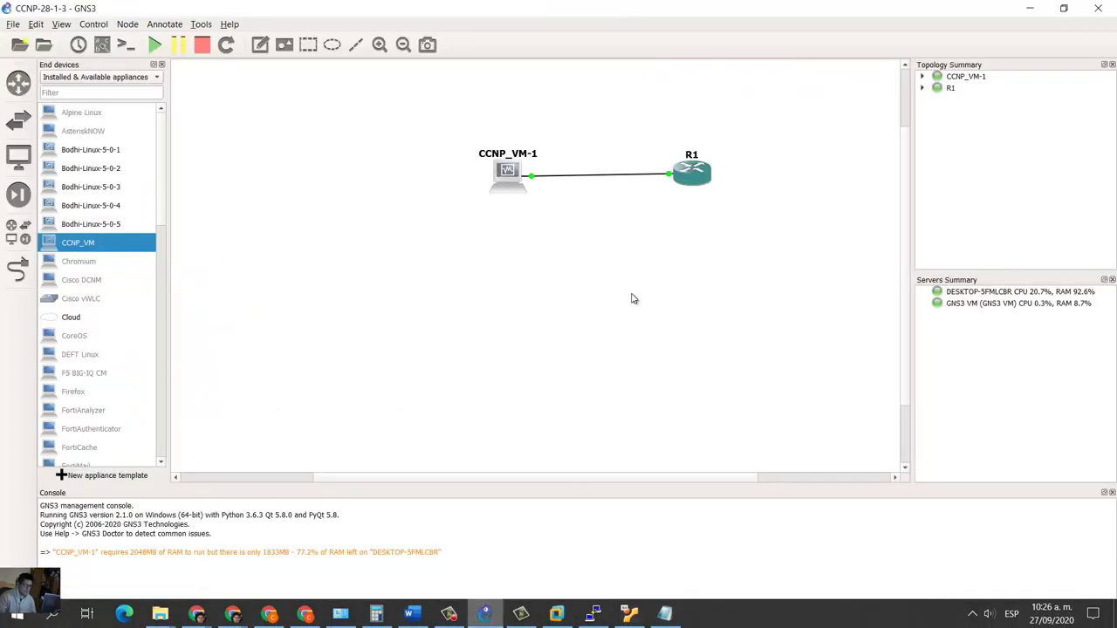
{"action": "mouse_move", "coordinate": [670, 179]}
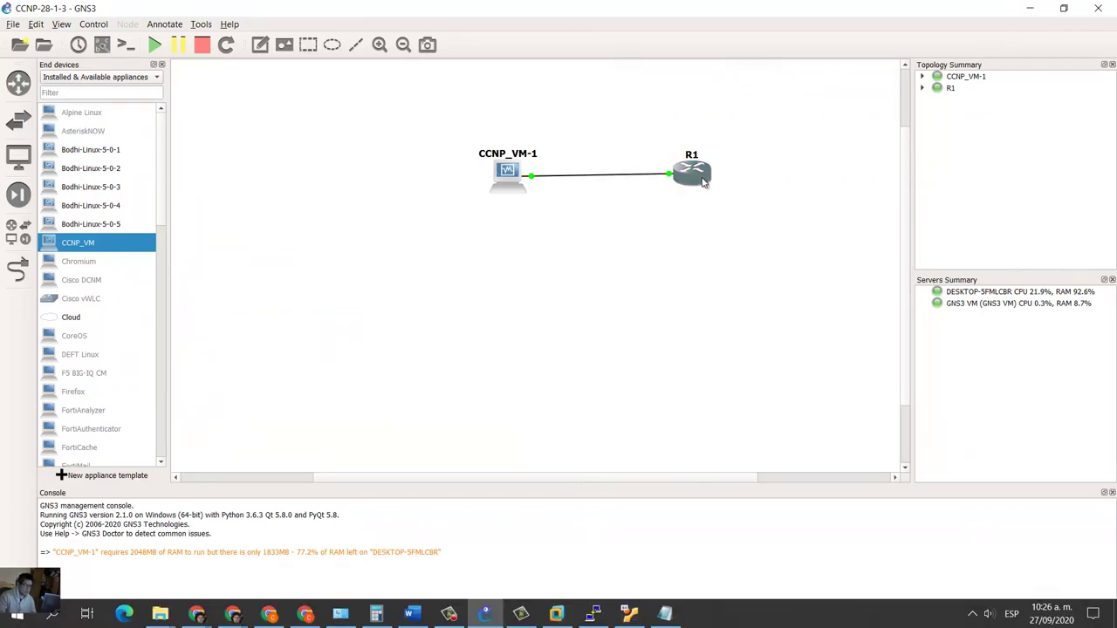
{"action": "left_click", "coordinate": [700, 179]}
{"action": "double_click", "coordinate": [700, 179]}
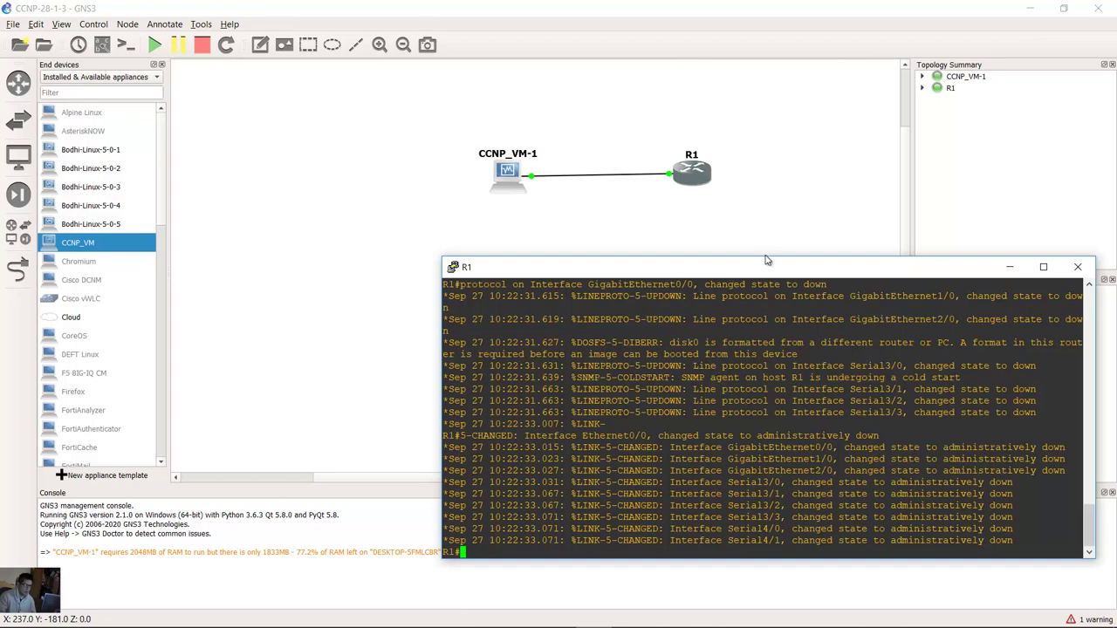
{"action": "left_click_drag", "start_coordinate": [767, 254], "coordinate": [766, 2]}
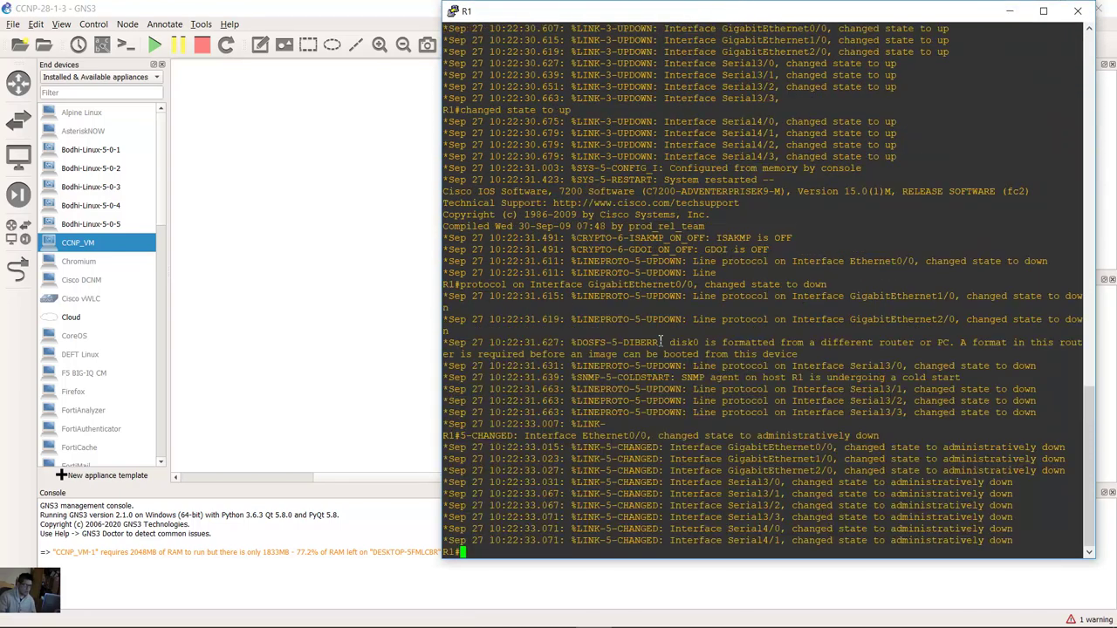
{"action": "key", "text": "alt+Tab"}
{"action": "left_click", "coordinate": [253, 207]}
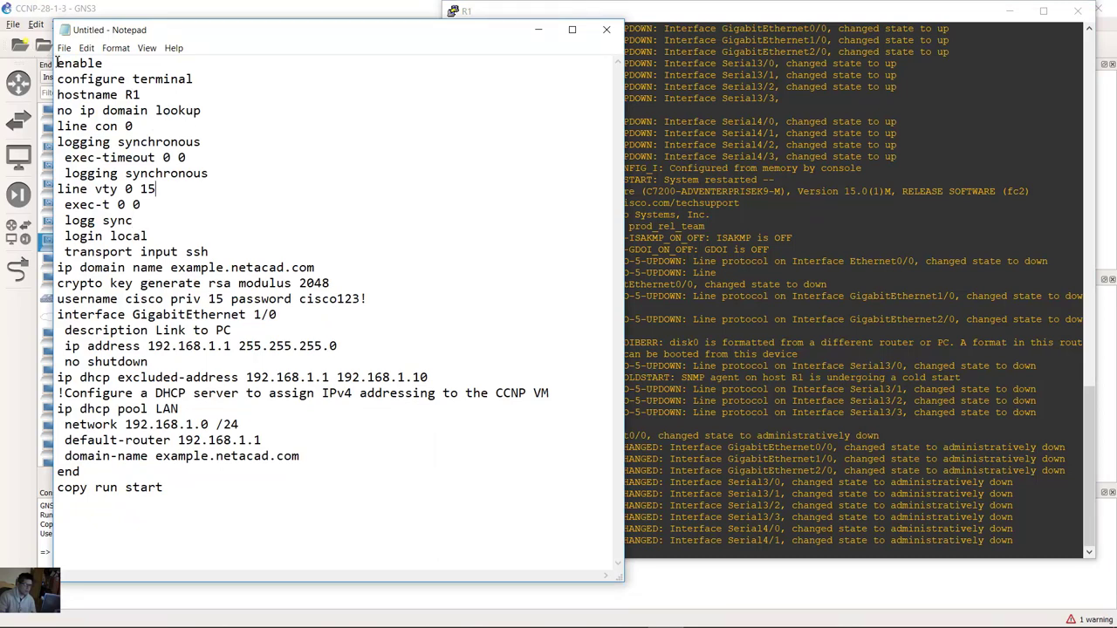
Step: Put enable on its own line in the Notepad script
{"action": "left_click_drag", "start_coordinate": [56, 63], "coordinate": [113, 63]}
{"action": "left_click", "coordinate": [123, 65]}
{"action": "key", "text": "Return"}
{"action": "left_click", "coordinate": [126, 94]}
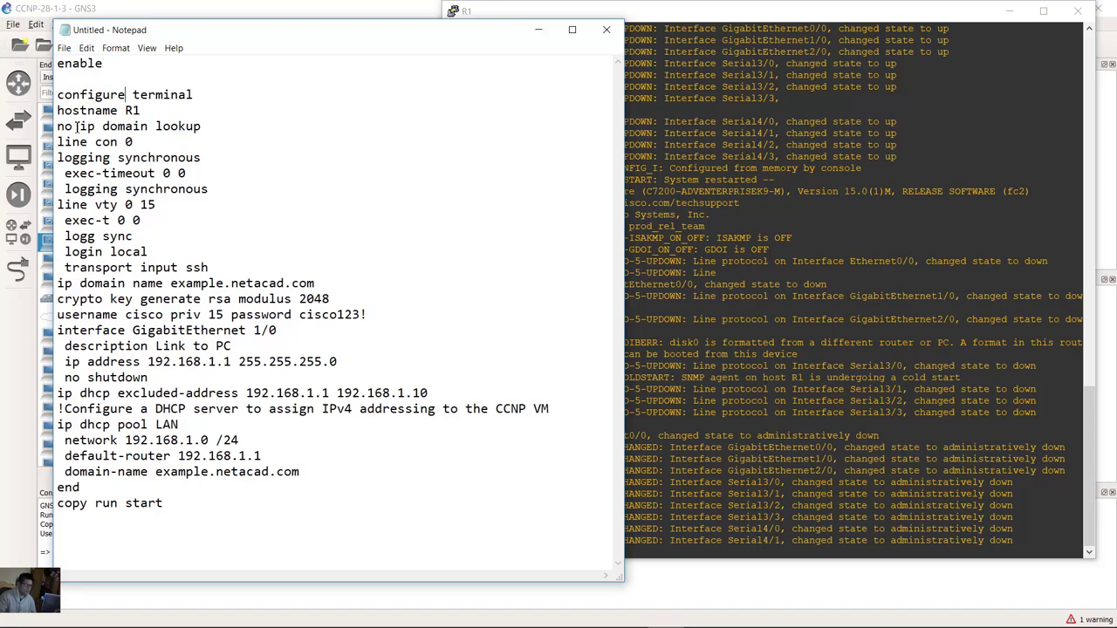
{"action": "left_click_drag", "start_coordinate": [58, 99], "coordinate": [219, 96]}
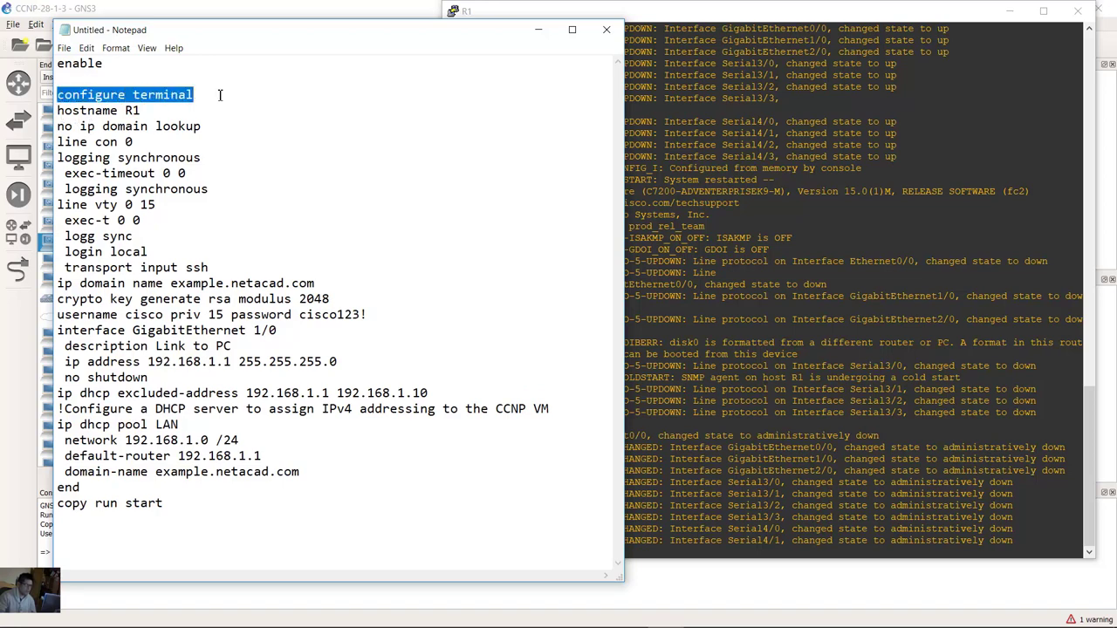
Step: Copy the commands from configure terminal through copy run start for R1's console
{"action": "left_click", "coordinate": [685, 428]}
{"action": "left_click_drag", "start_coordinate": [483, 554], "coordinate": [455, 560]}
{"action": "left_click", "coordinate": [291, 265]}
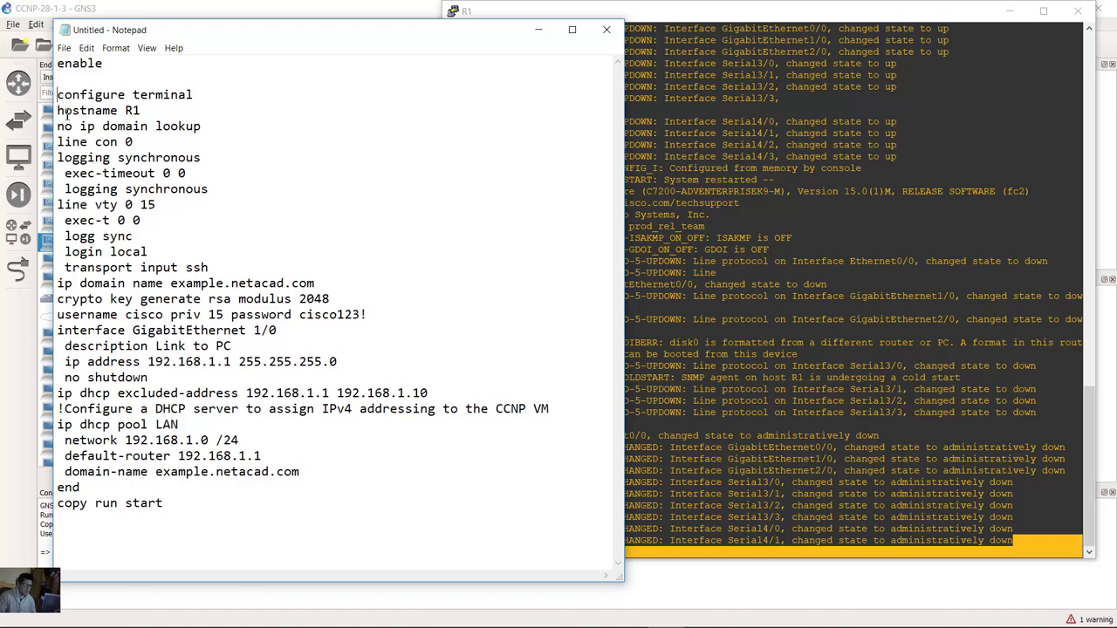
{"action": "left_click_drag", "start_coordinate": [58, 95], "coordinate": [137, 524]}
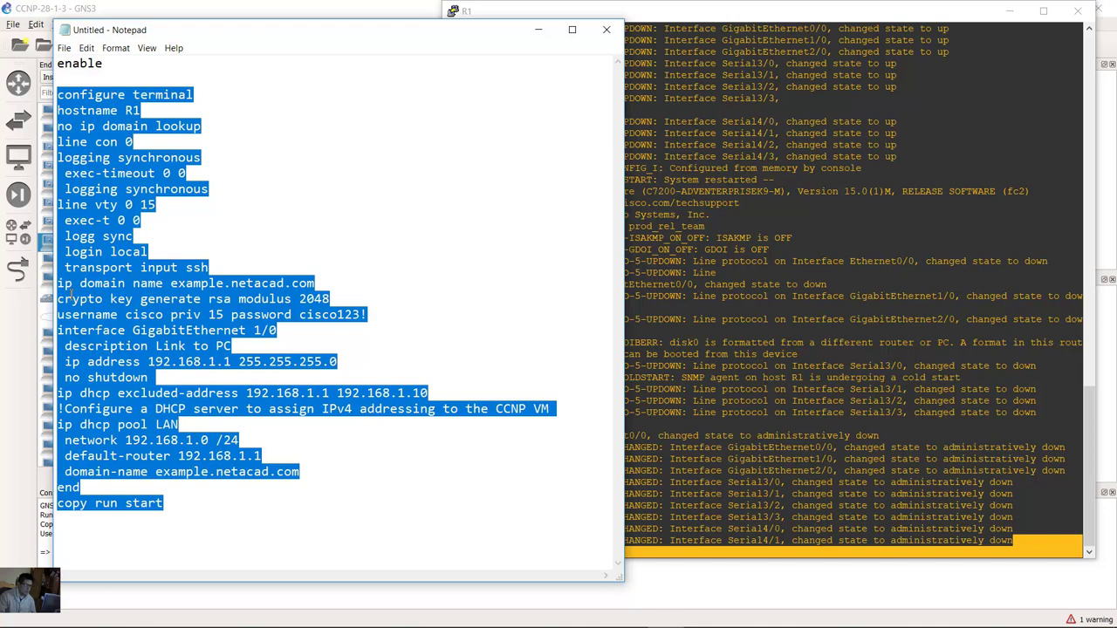
{"action": "right_click", "coordinate": [95, 303]}
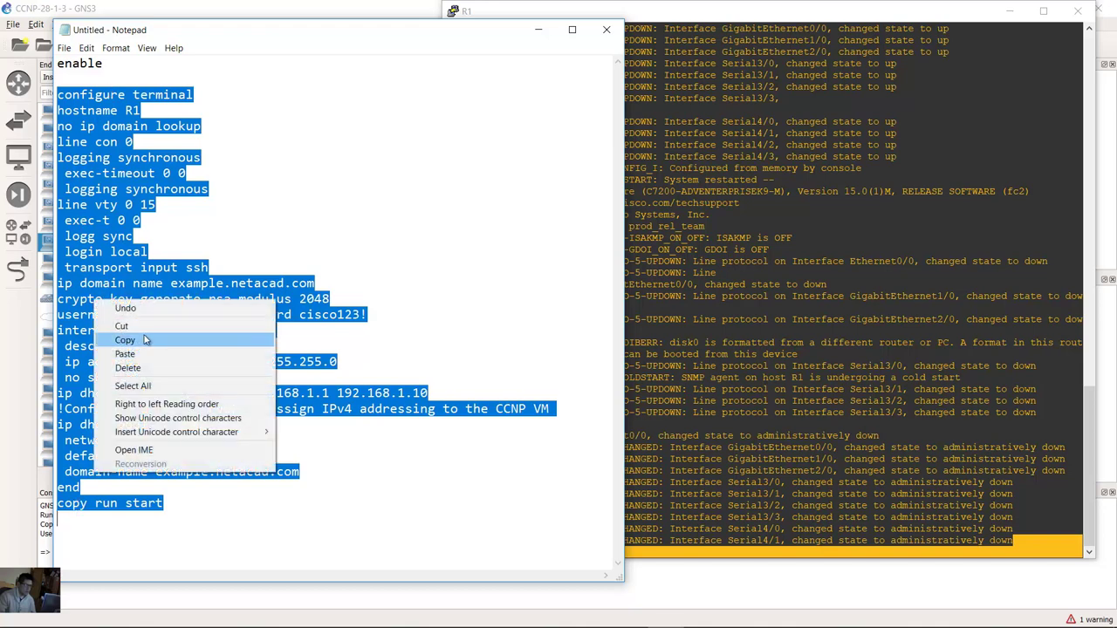
{"action": "left_click", "coordinate": [148, 339]}
{"action": "left_click", "coordinate": [805, 278]}
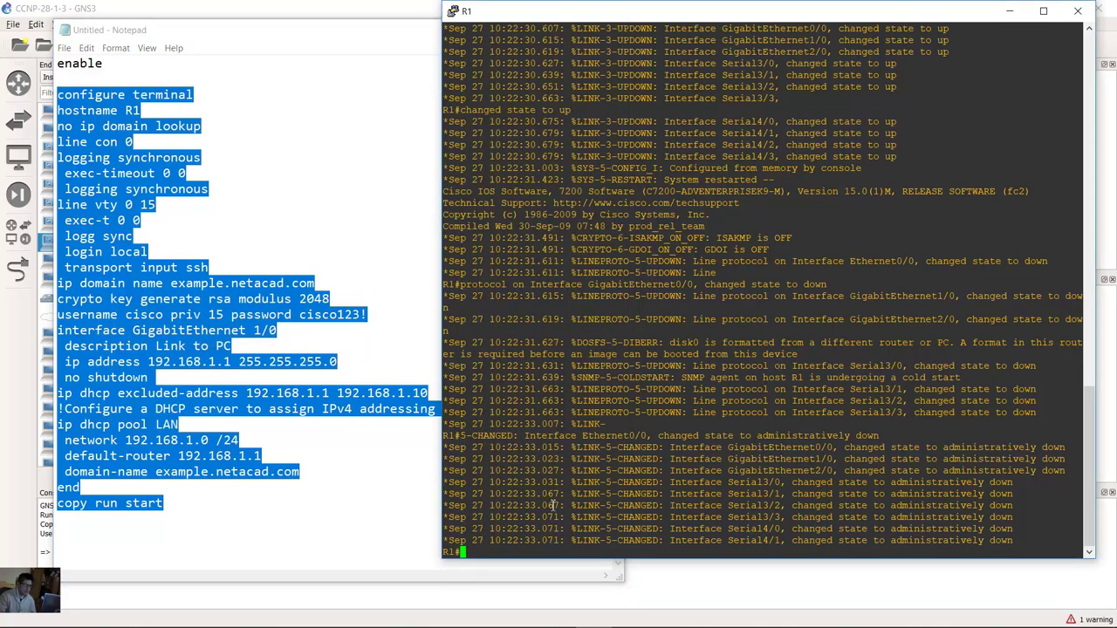
Step: Paste the configuration into R1's console and confirm the NVRAM overwrite
{"action": "right_click", "coordinate": [552, 505]}
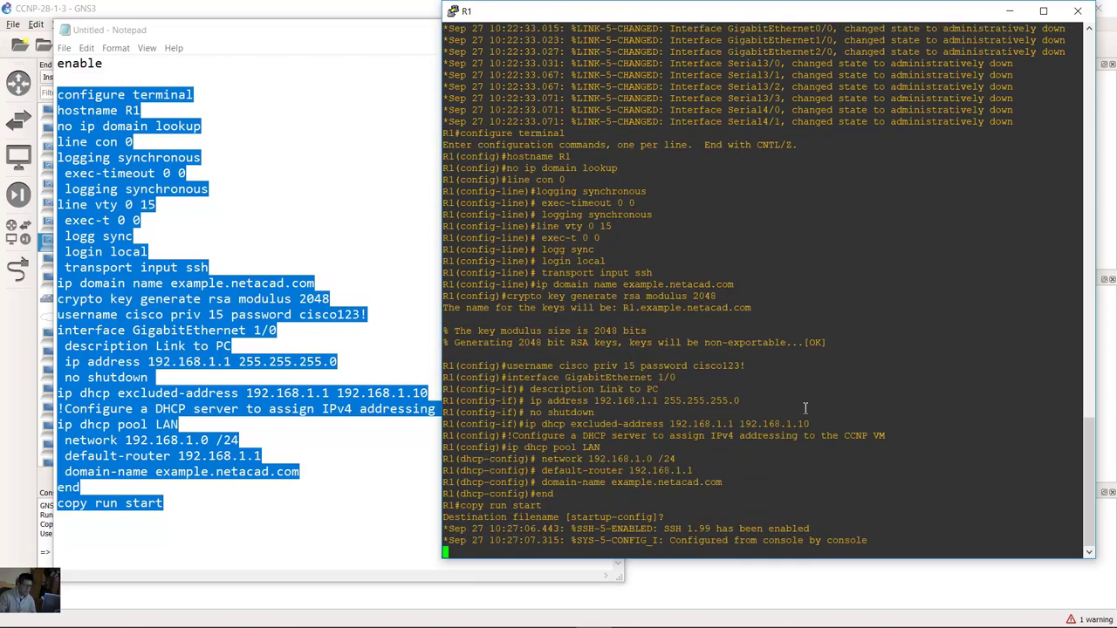
{"action": "key", "text": "Return"}
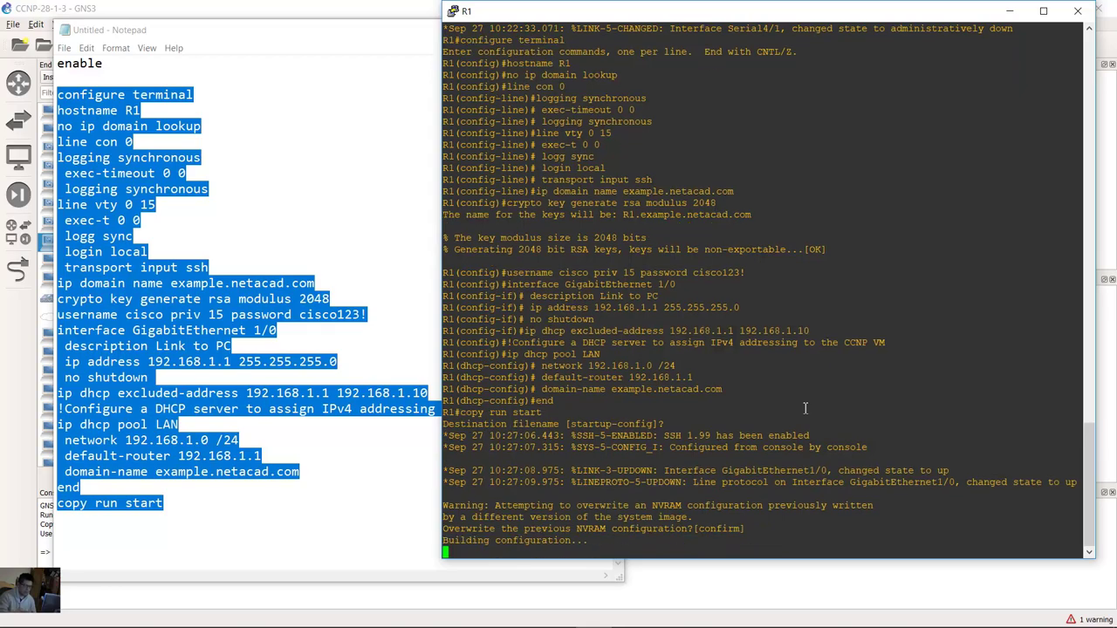
{"action": "scroll", "coordinate": [806, 408], "scroll_direction": "up", "scroll_amount": 15}
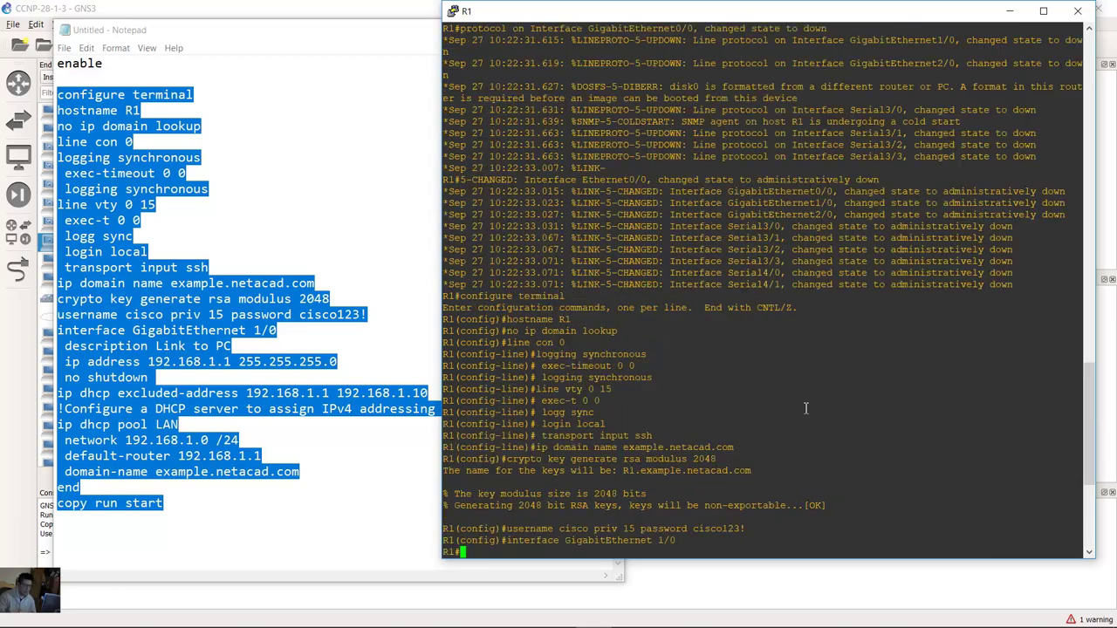
{"action": "scroll", "coordinate": [806, 408], "scroll_direction": "down", "scroll_amount": 15}
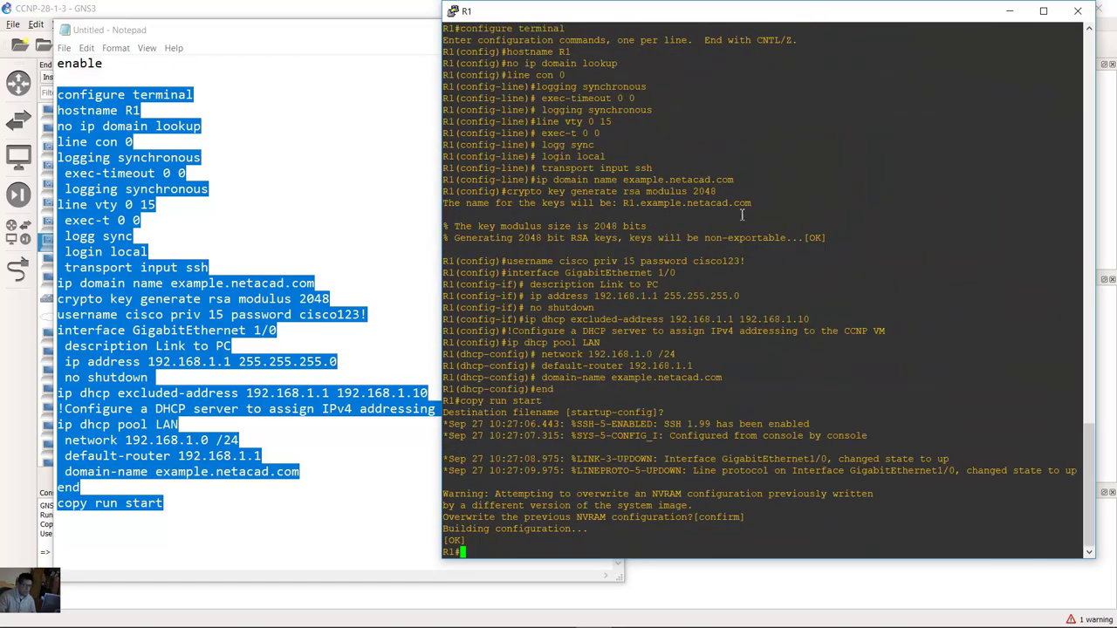
Step: Review the hostname, line con 0, RSA key and GigabitEthernet 1/0 commands in R1's output
{"action": "left_click_drag", "start_coordinate": [497, 51], "coordinate": [1082, 53]}
{"action": "left_click", "coordinate": [486, 70]}
{"action": "left_click_drag", "start_coordinate": [525, 75], "coordinate": [741, 188]}
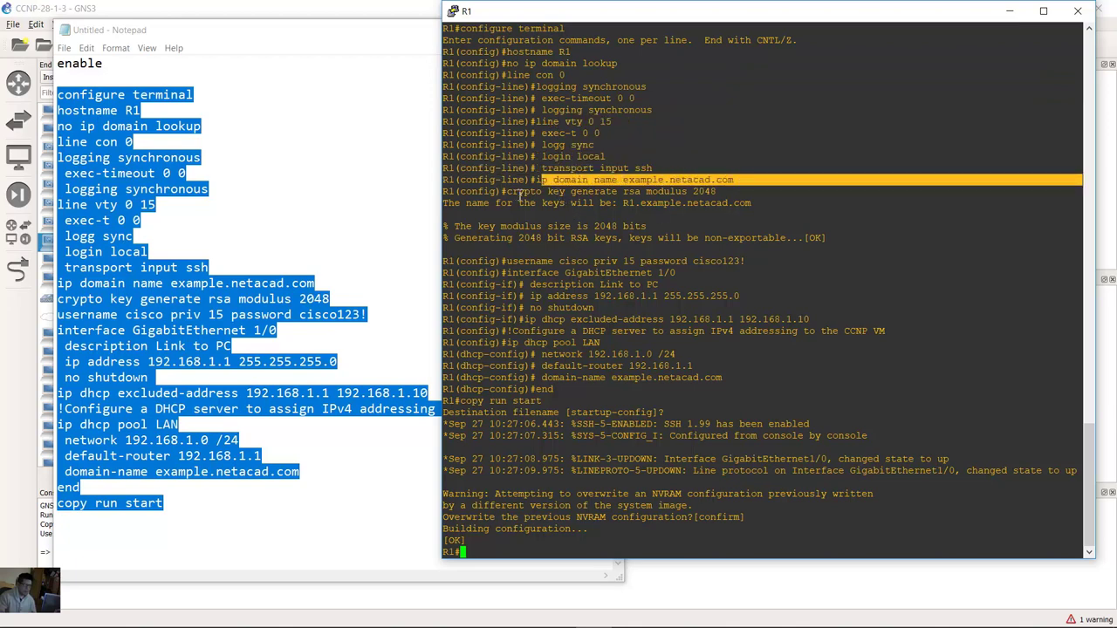
{"action": "left_click_drag", "start_coordinate": [506, 191], "coordinate": [714, 196]}
{"action": "left_click", "coordinate": [601, 252]}
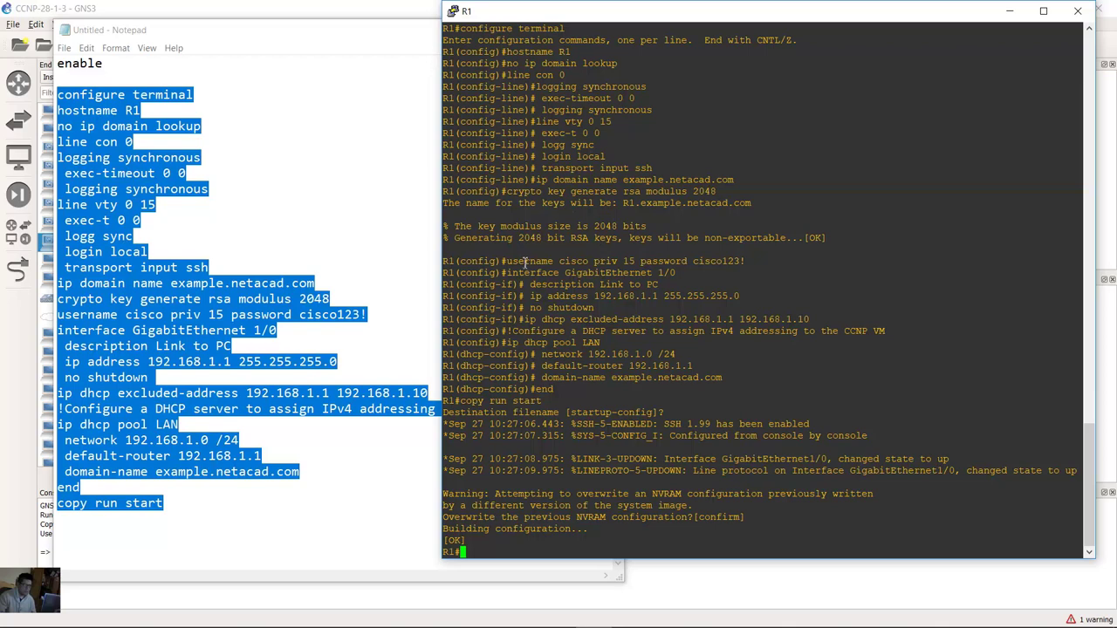
{"action": "left_click_drag", "start_coordinate": [525, 262], "coordinate": [613, 435]}
{"action": "left_click", "coordinate": [572, 327]}
Step: Review the DHCP pool, interface-up messages and the [OK] save confirmation
{"action": "left_click", "coordinate": [608, 353]}
{"action": "left_click_drag", "start_coordinate": [591, 358], "coordinate": [616, 446]}
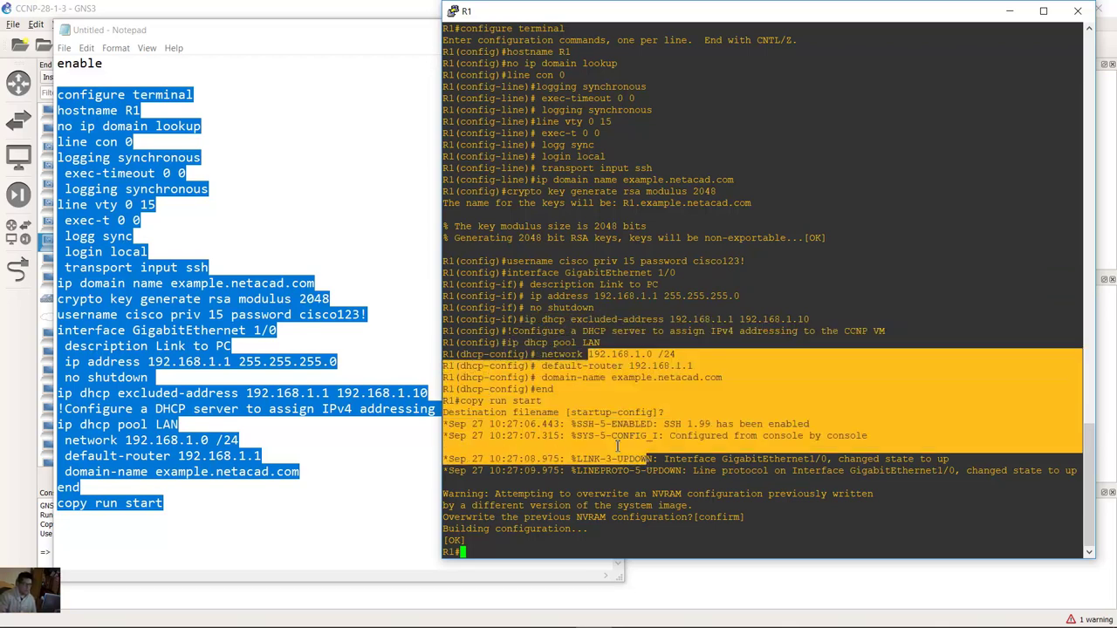
{"action": "left_click", "coordinate": [616, 447]}
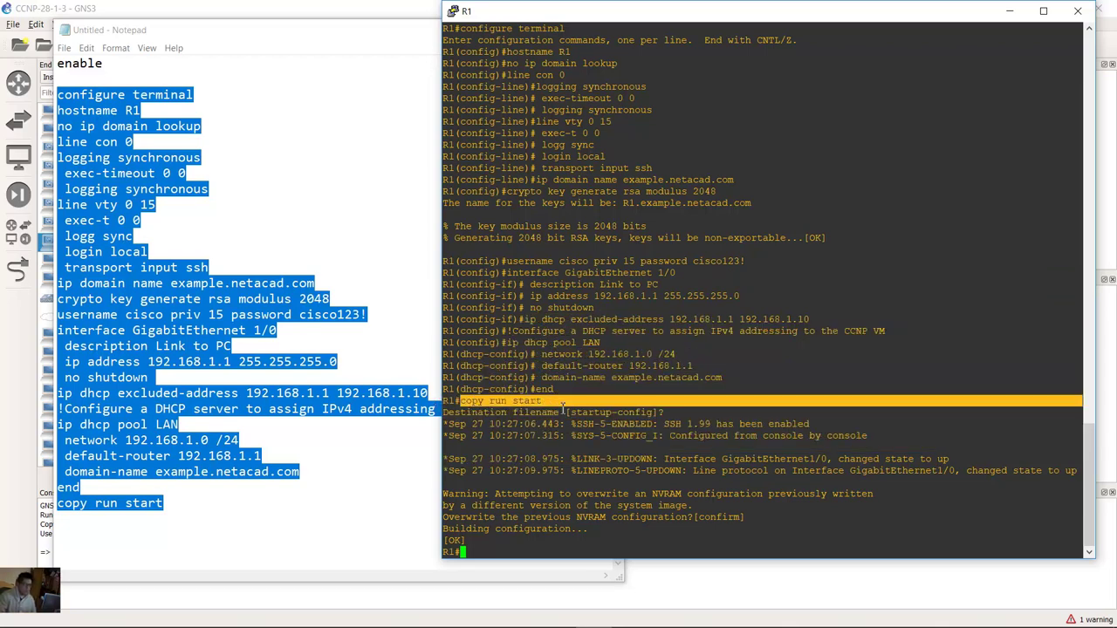
{"action": "left_click_drag", "start_coordinate": [513, 412], "coordinate": [719, 517]}
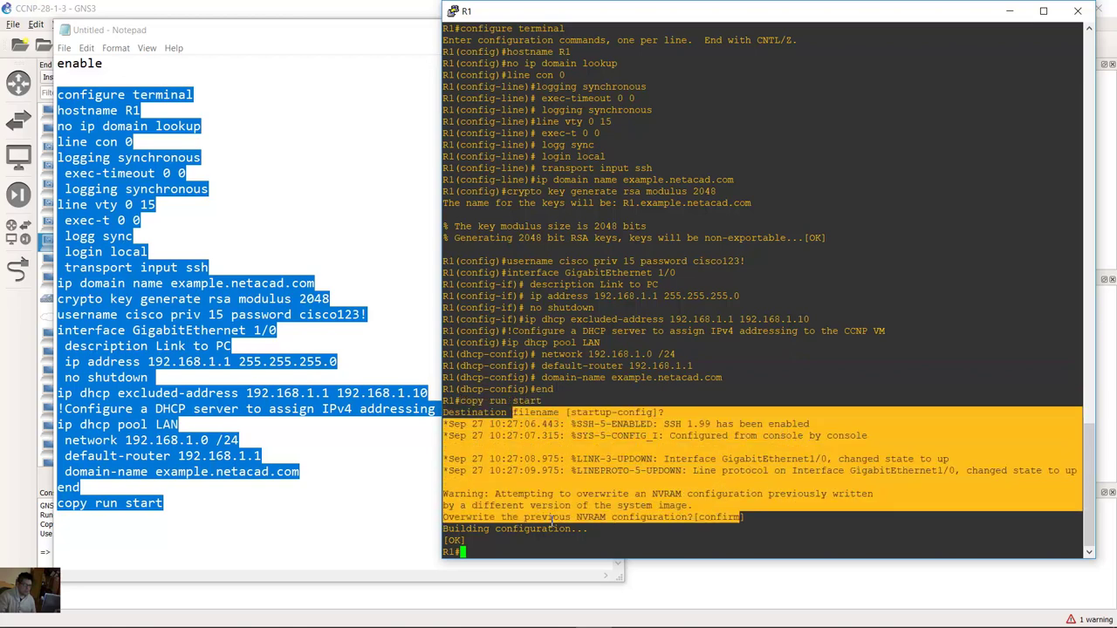
{"action": "left_click", "coordinate": [467, 542]}
{"action": "left_click_drag", "start_coordinate": [448, 529], "coordinate": [572, 532]}
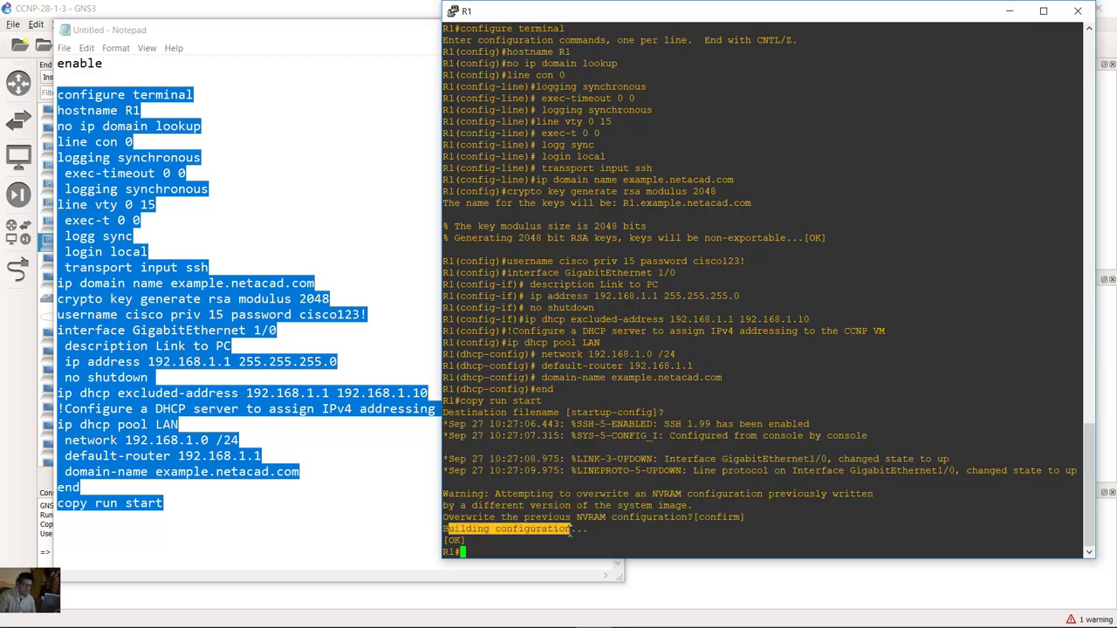
{"action": "left_click_drag", "start_coordinate": [448, 541], "coordinate": [490, 541]}
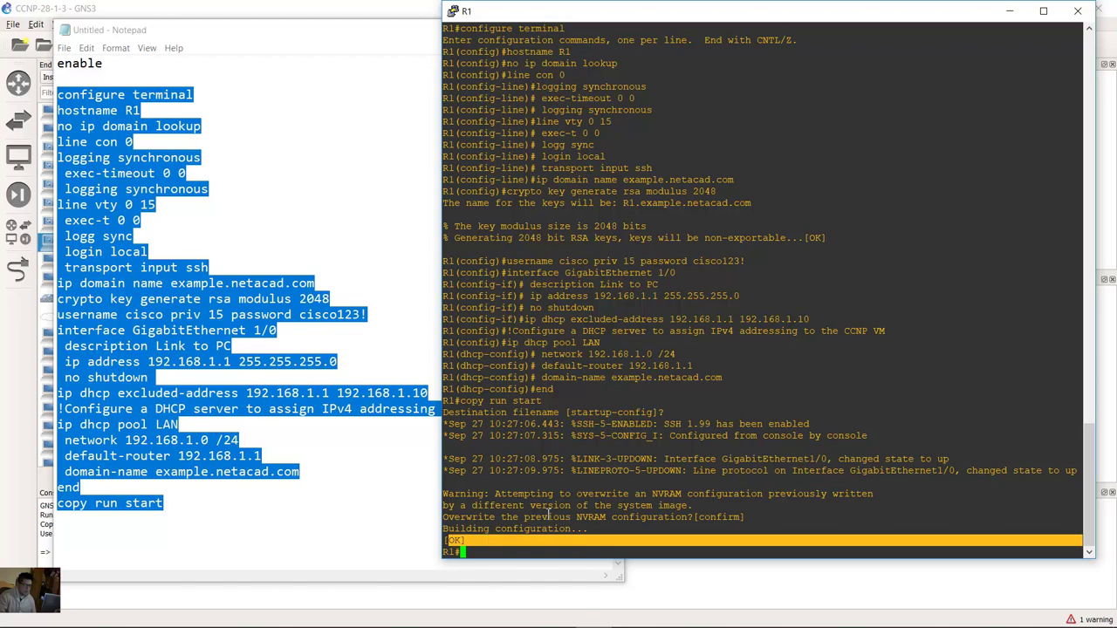
Step: Minimize the Notepad notes and close the R1 console window
{"action": "left_click", "coordinate": [364, 184]}
{"action": "left_click", "coordinate": [543, 29]}
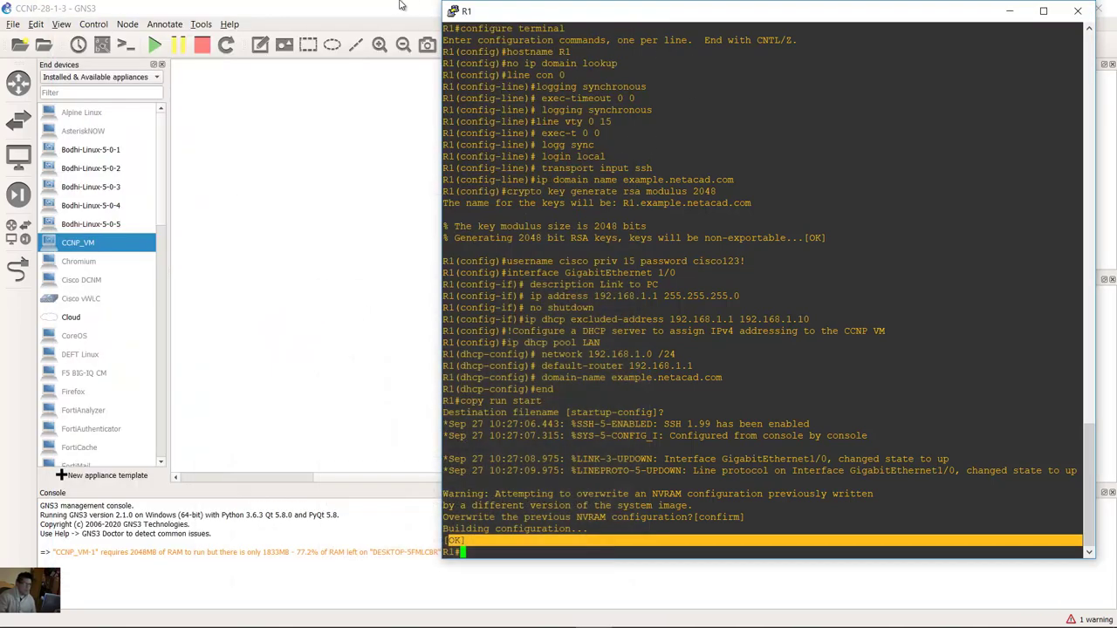
{"action": "left_click", "coordinate": [1010, 10]}
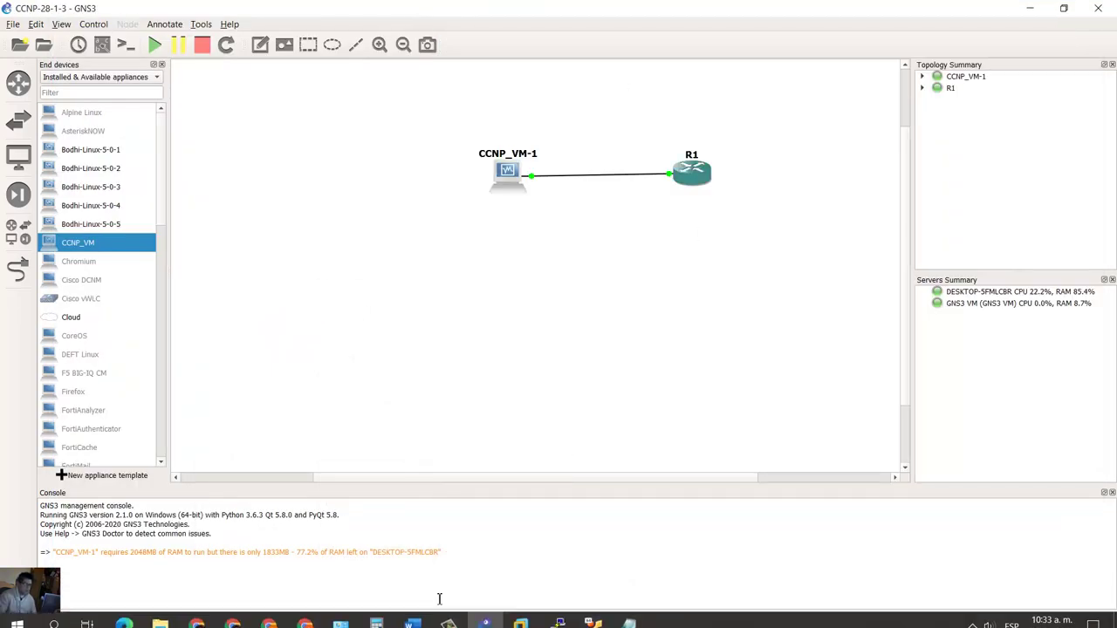
{"action": "left_click", "coordinate": [410, 614]}
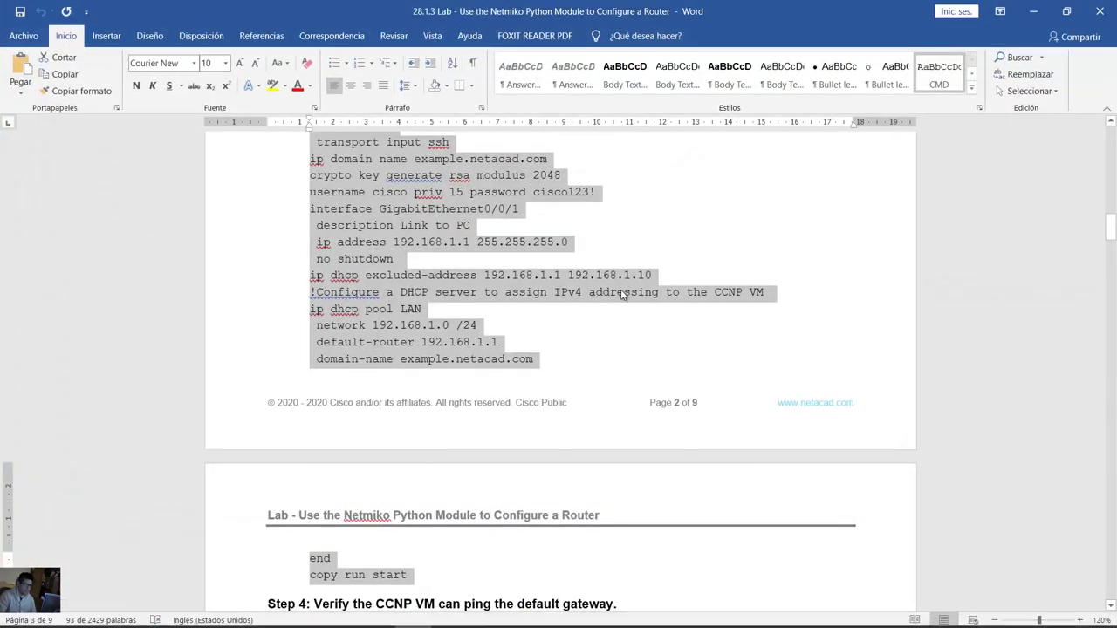
{"action": "left_click", "coordinate": [622, 295]}
{"action": "scroll", "coordinate": [622, 295], "scroll_direction": "down", "scroll_amount": 4}
{"action": "scroll", "coordinate": [622, 295], "scroll_direction": "down", "scroll_amount": 4}
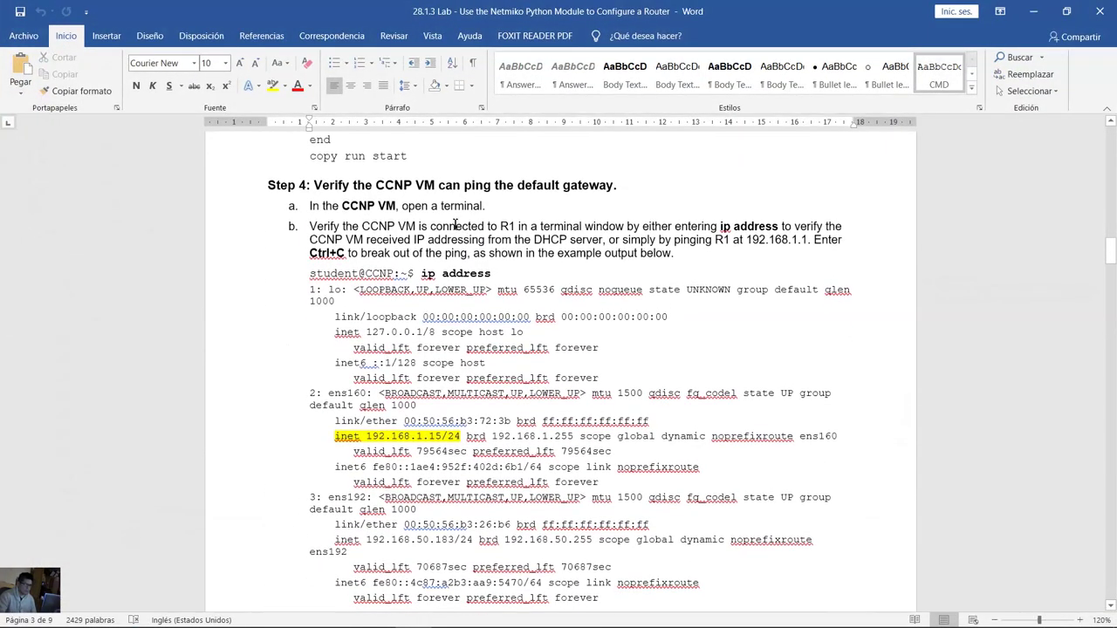
{"action": "left_click_drag", "start_coordinate": [366, 187], "coordinate": [595, 187]}
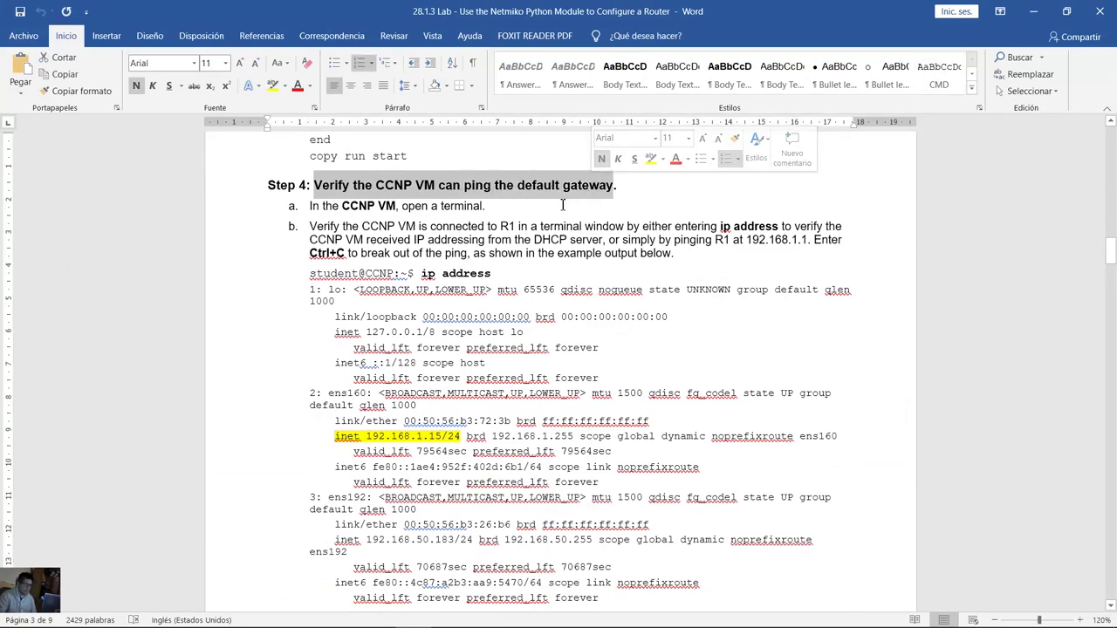
{"action": "scroll", "coordinate": [536, 213], "scroll_direction": "down", "scroll_amount": 1}
{"action": "scroll", "coordinate": [530, 216], "scroll_direction": "up", "scroll_amount": 1}
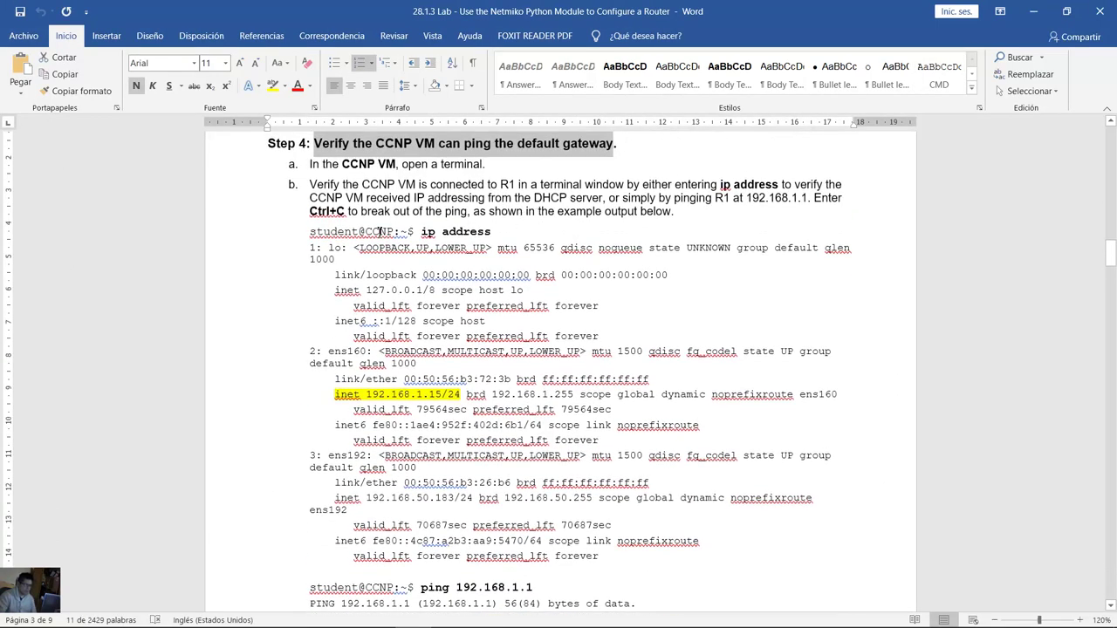
{"action": "triple_click", "coordinate": [441, 232]}
{"action": "scroll", "coordinate": [435, 283], "scroll_direction": "down", "scroll_amount": 1}
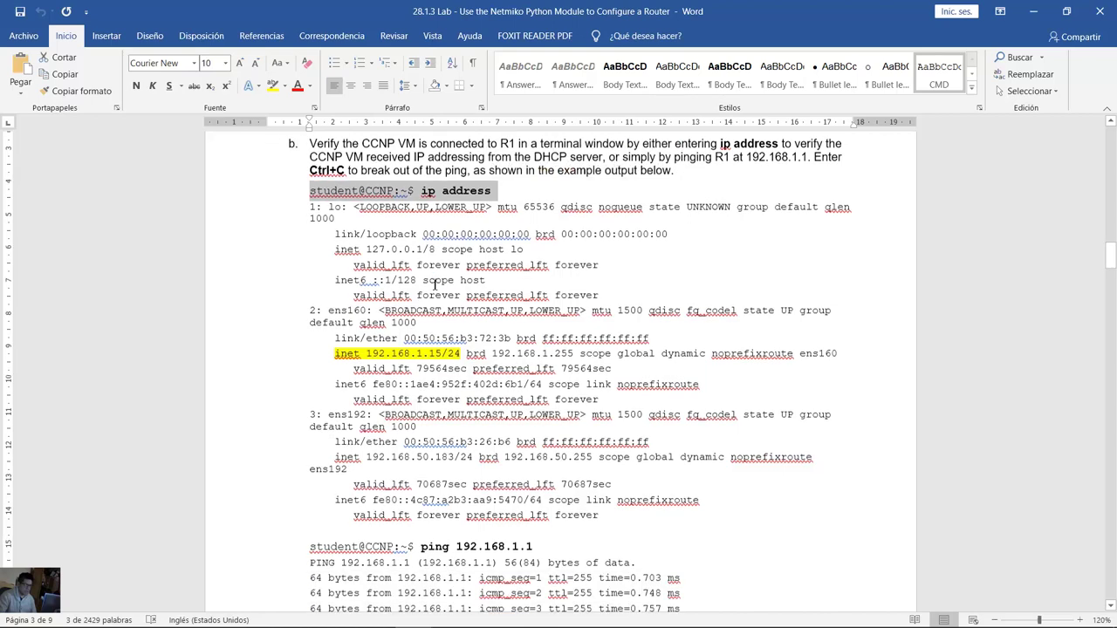
{"action": "left_click_drag", "start_coordinate": [366, 353], "coordinate": [451, 351]}
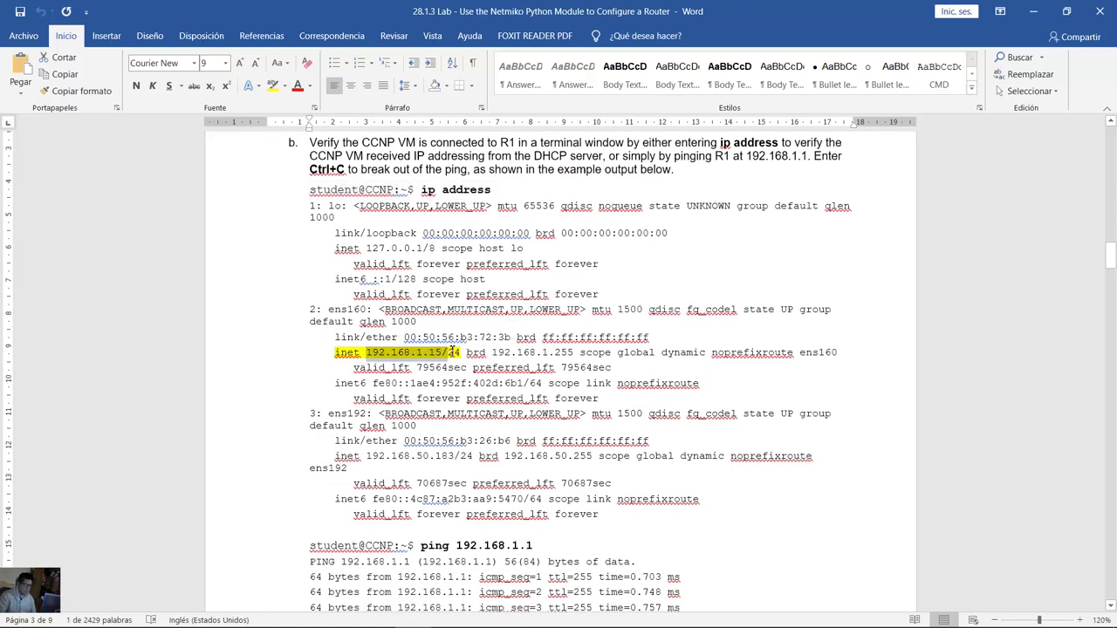
{"action": "scroll", "coordinate": [451, 350], "scroll_direction": "down", "scroll_amount": 5}
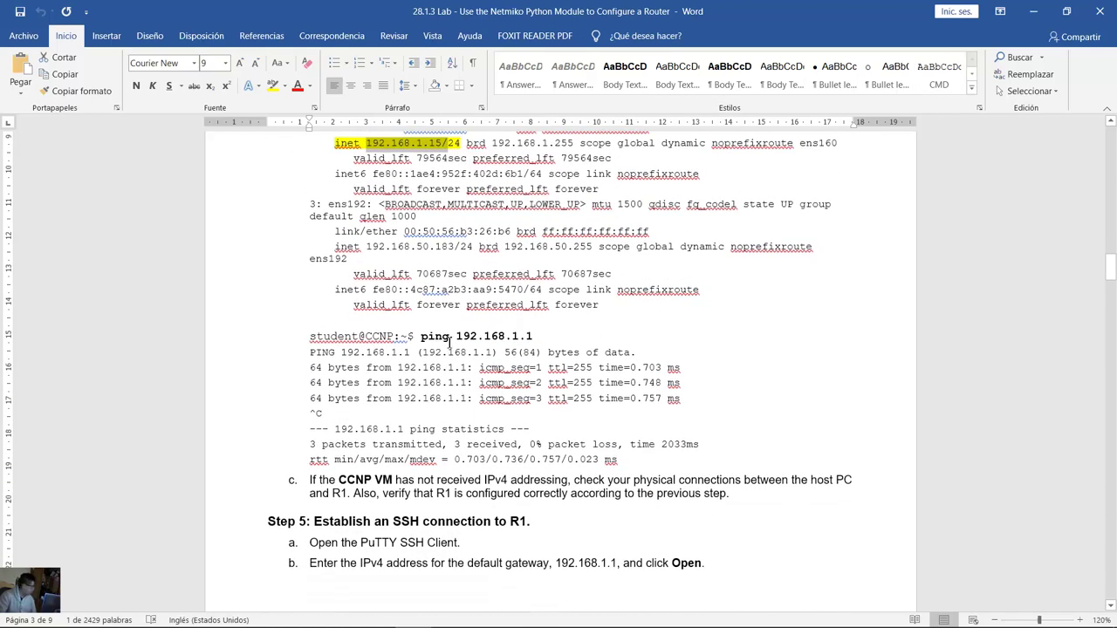
{"action": "left_click_drag", "start_coordinate": [436, 340], "coordinate": [534, 340]}
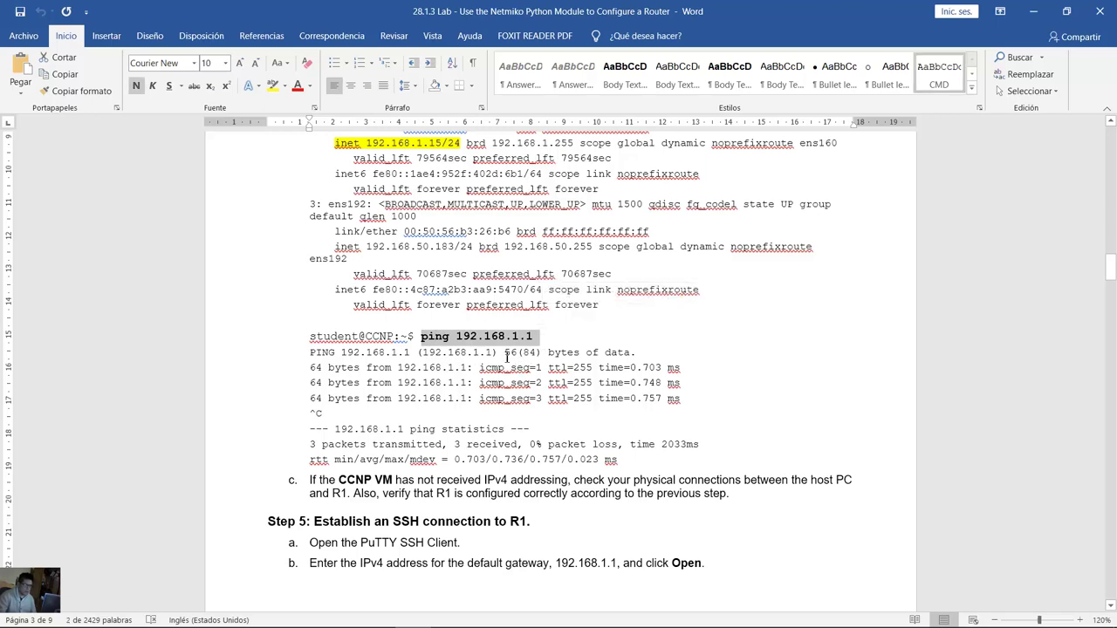
{"action": "scroll", "coordinate": [507, 357], "scroll_direction": "down", "scroll_amount": 2}
{"action": "left_click_drag", "start_coordinate": [310, 280], "coordinate": [490, 361]}
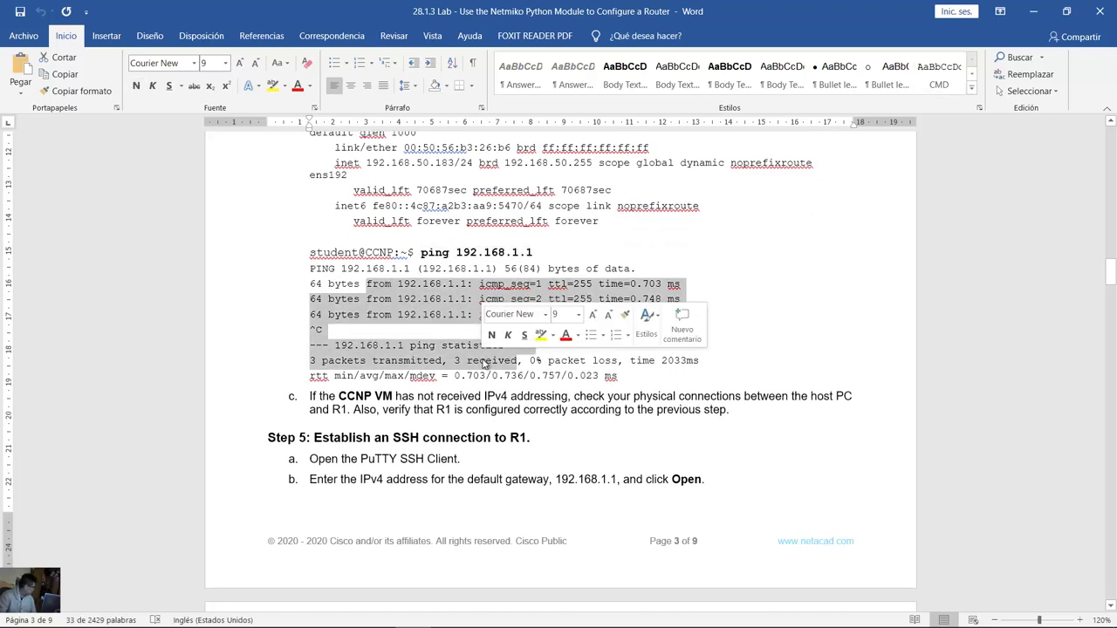
{"action": "left_click", "coordinate": [506, 299]}
{"action": "scroll", "coordinate": [422, 330], "scroll_direction": "up", "scroll_amount": 2}
{"action": "left_click_drag", "start_coordinate": [421, 335], "coordinate": [591, 445]}
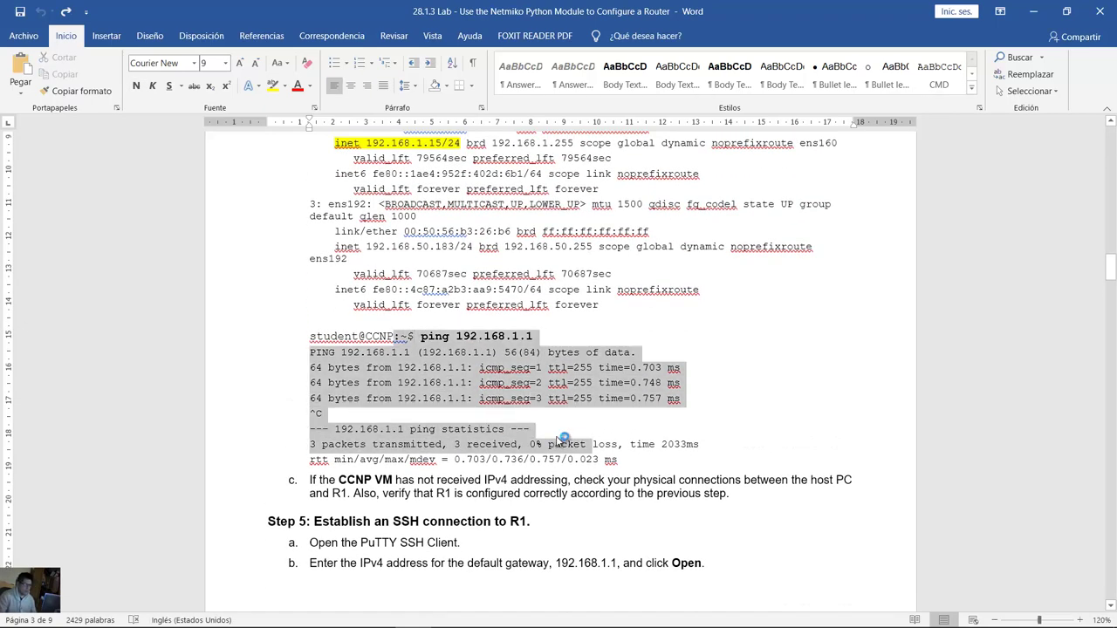
{"action": "scroll", "coordinate": [501, 310], "scroll_direction": "down", "scroll_amount": 5}
{"action": "scroll", "coordinate": [544, 311], "scroll_direction": "down", "scroll_amount": 2}
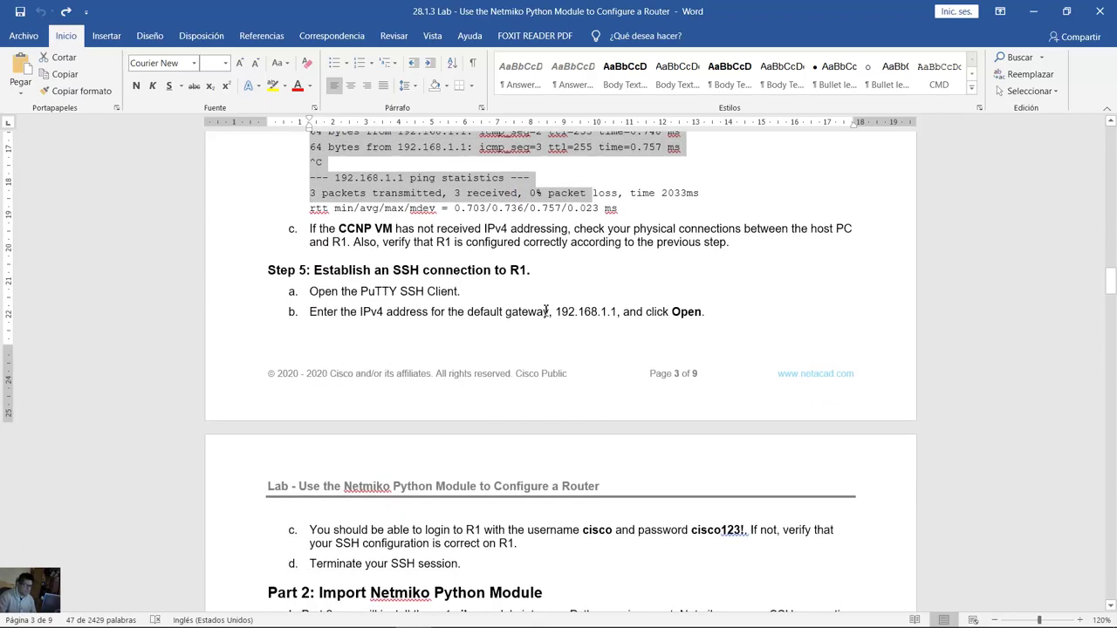
{"action": "key", "text": "alt+Tab"}
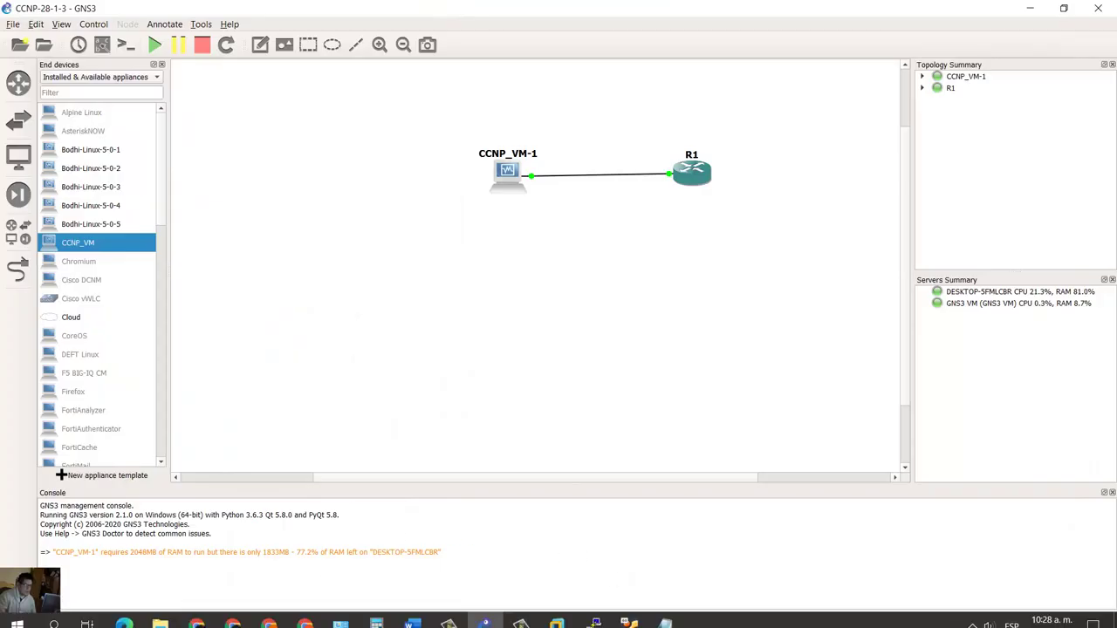
Step: Open Ubuntu's wired network settings on the CCNP_VM desktop
{"action": "left_click_drag", "start_coordinate": [553, 307], "coordinate": [450, 108]}
{"action": "left_click", "coordinate": [629, 622]}
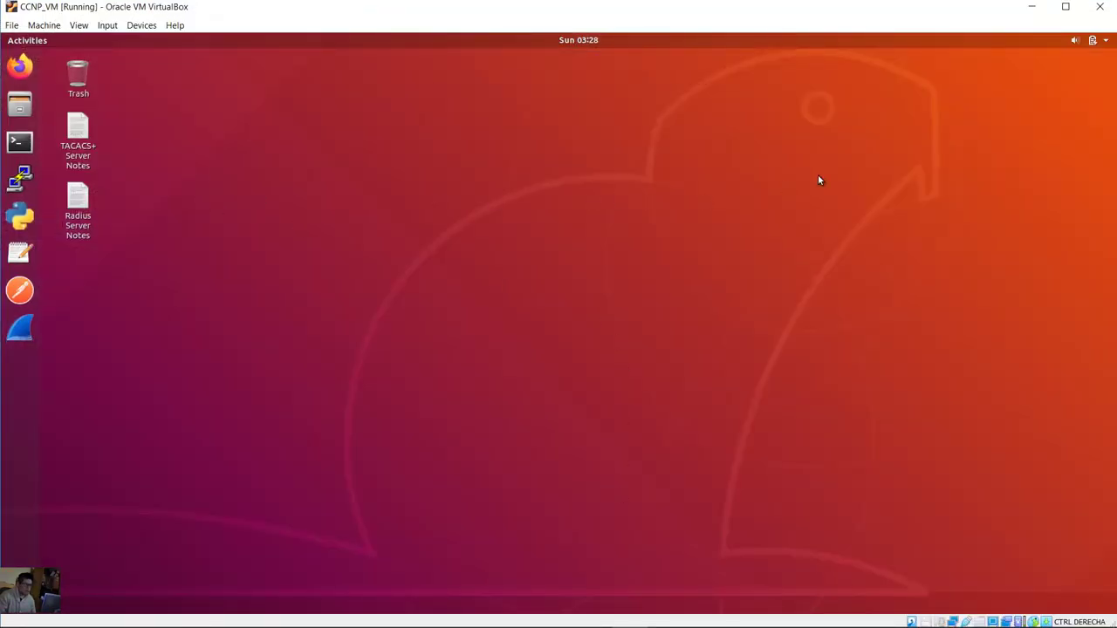
{"action": "left_click", "coordinate": [1101, 41]}
{"action": "left_click", "coordinate": [1085, 111]}
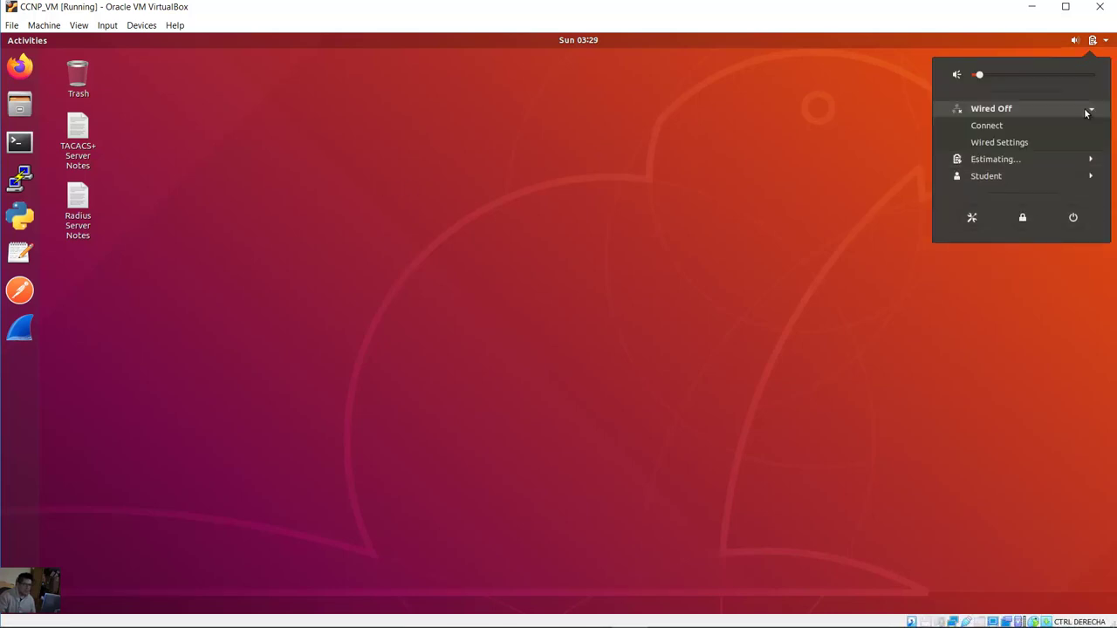
{"action": "left_click", "coordinate": [1004, 142]}
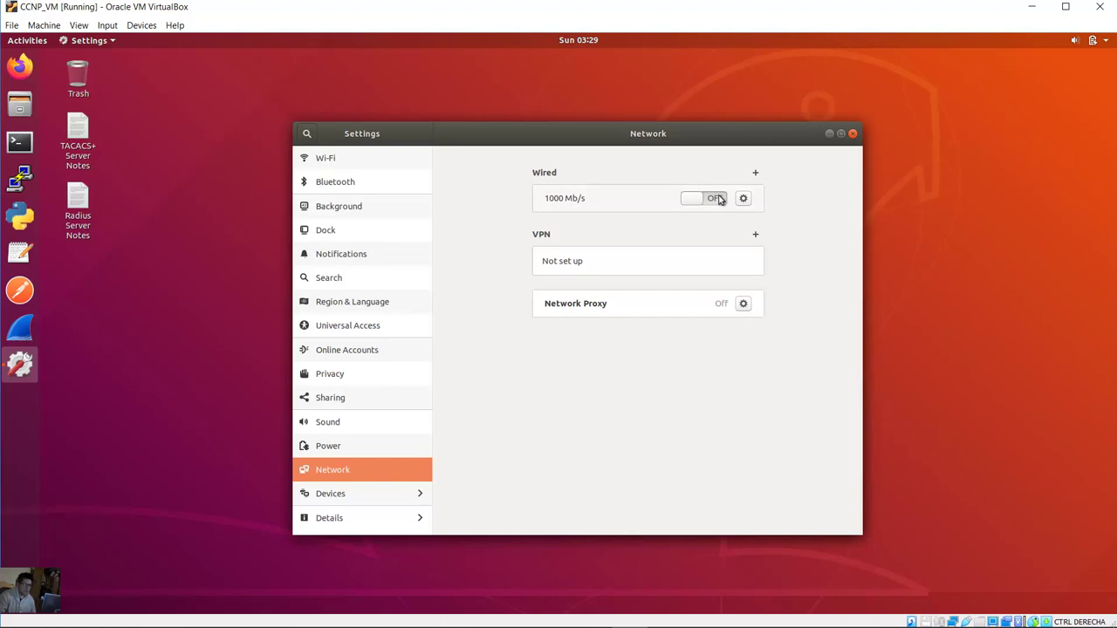
Step: Turn on the wired connection, keep IPv4 on Automatic (DHCP), apply, and close Settings
{"action": "left_click", "coordinate": [706, 202]}
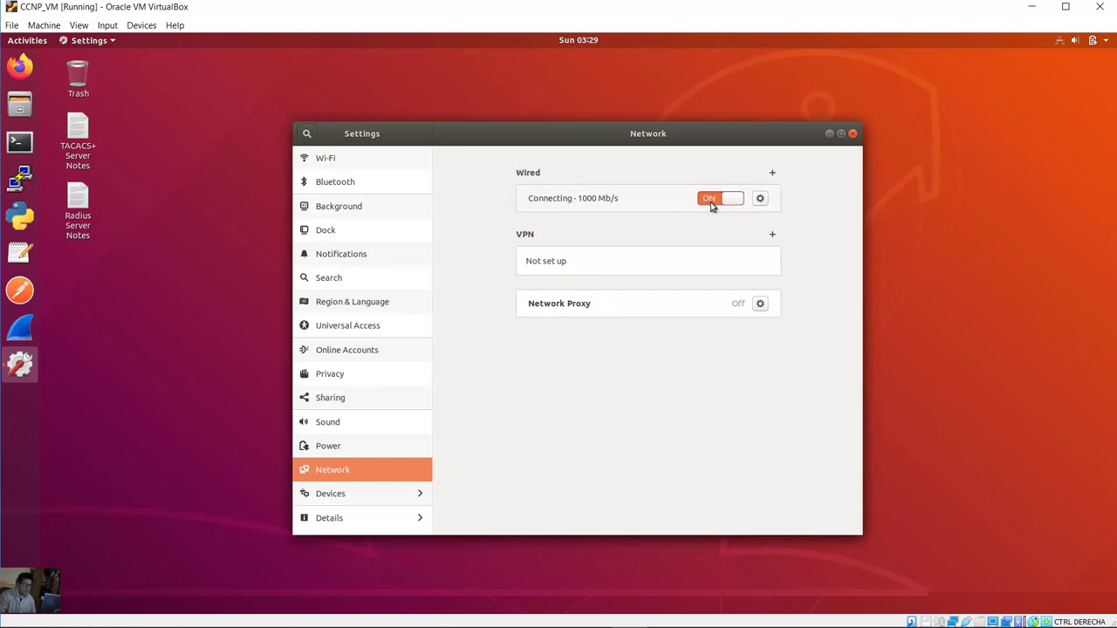
{"action": "left_click", "coordinate": [761, 200]}
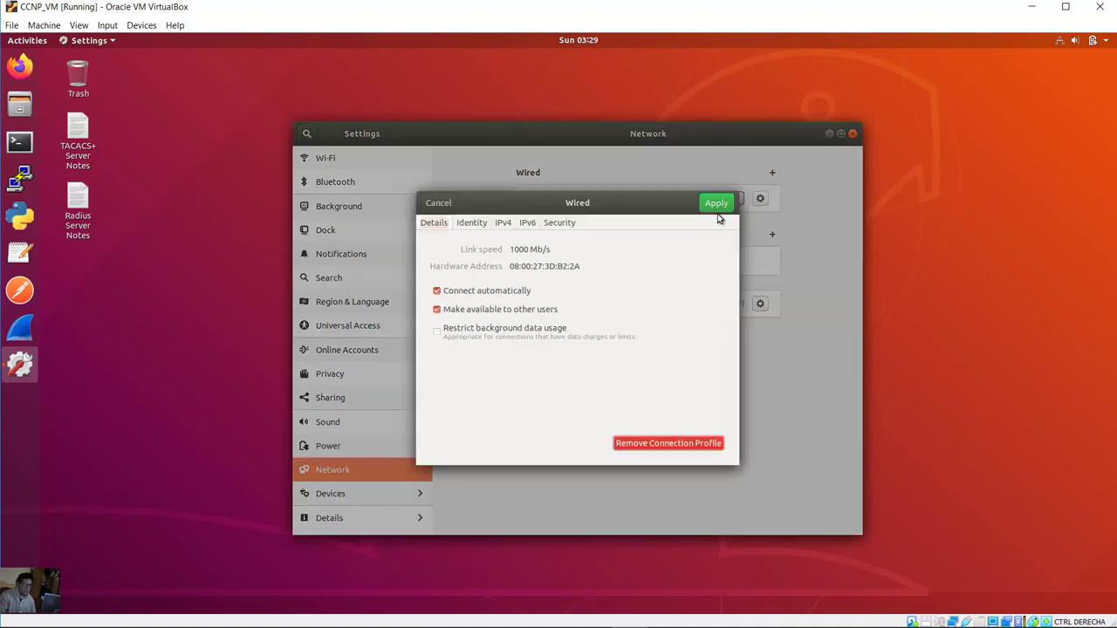
{"action": "left_click", "coordinate": [503, 224]}
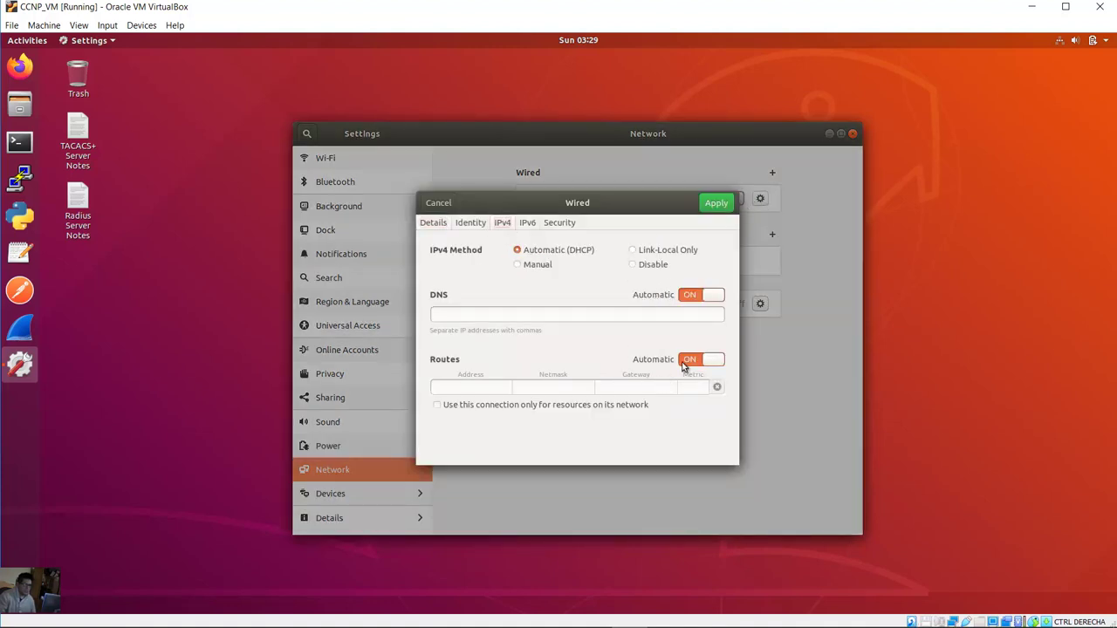
{"action": "left_click", "coordinate": [714, 204]}
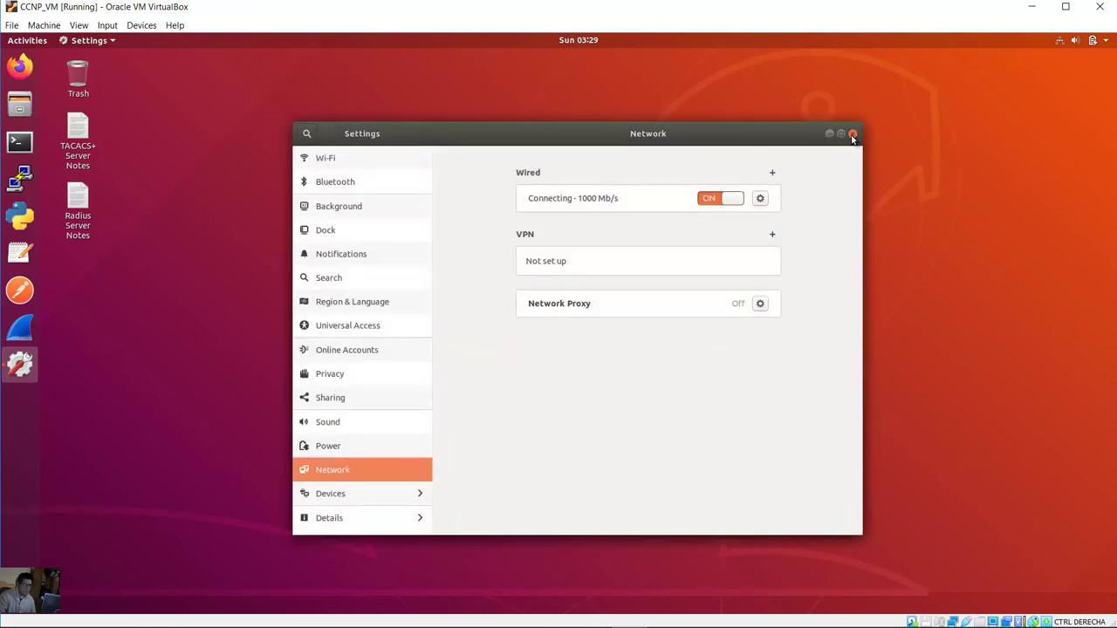
{"action": "left_click", "coordinate": [853, 135]}
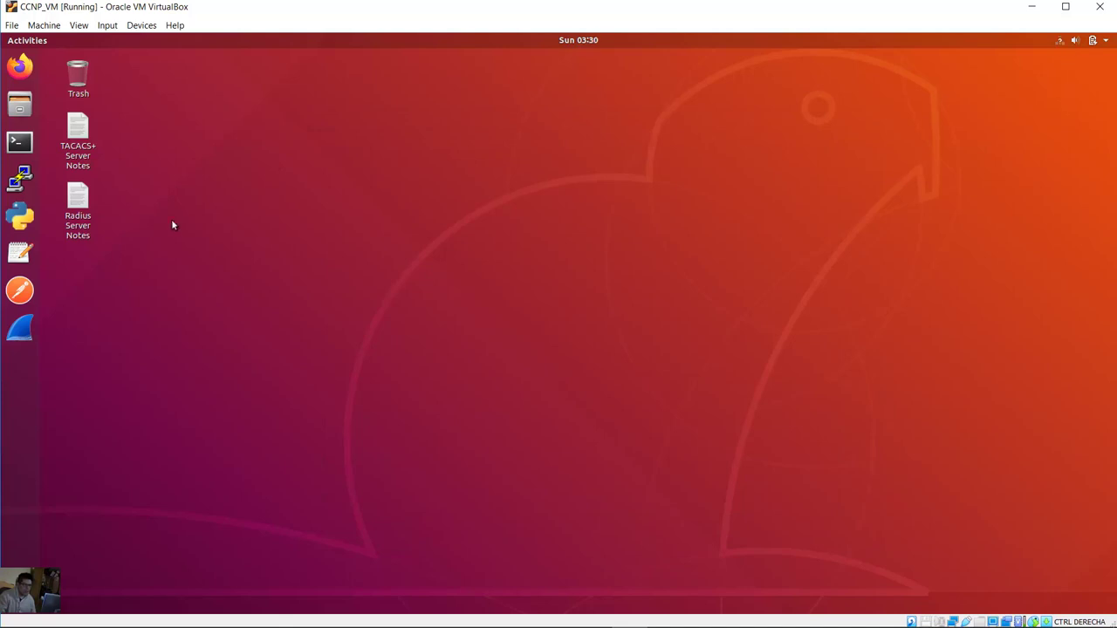
Step: Open a zoomed-in terminal and run ip address, showing the VM's 192.168.1.65 address
{"action": "left_click", "coordinate": [20, 142]}
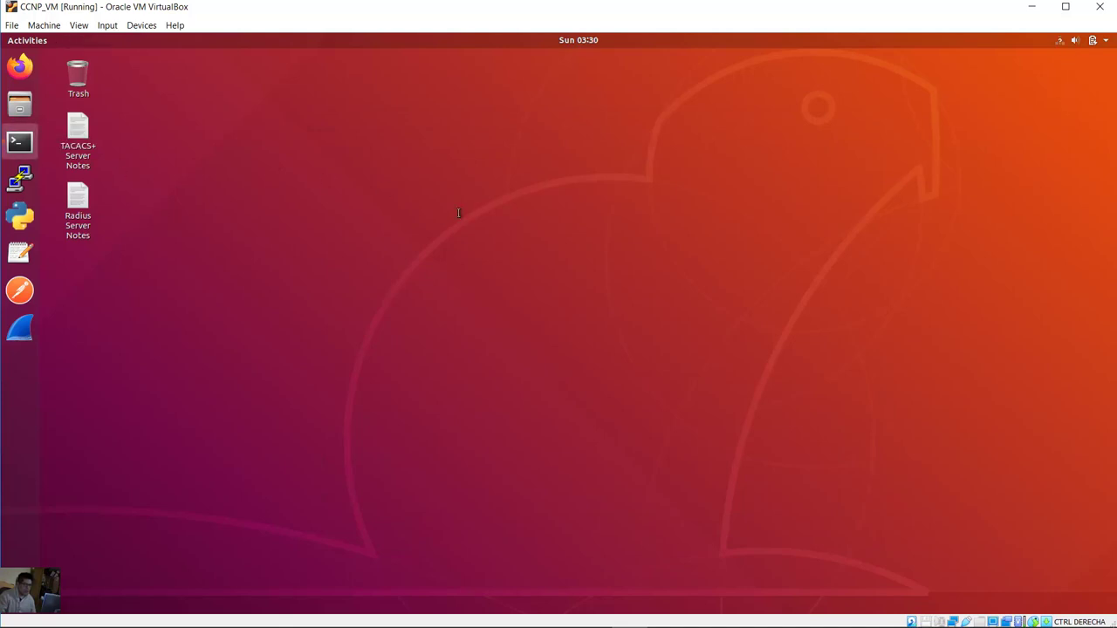
{"action": "left_click", "coordinate": [214, 169]}
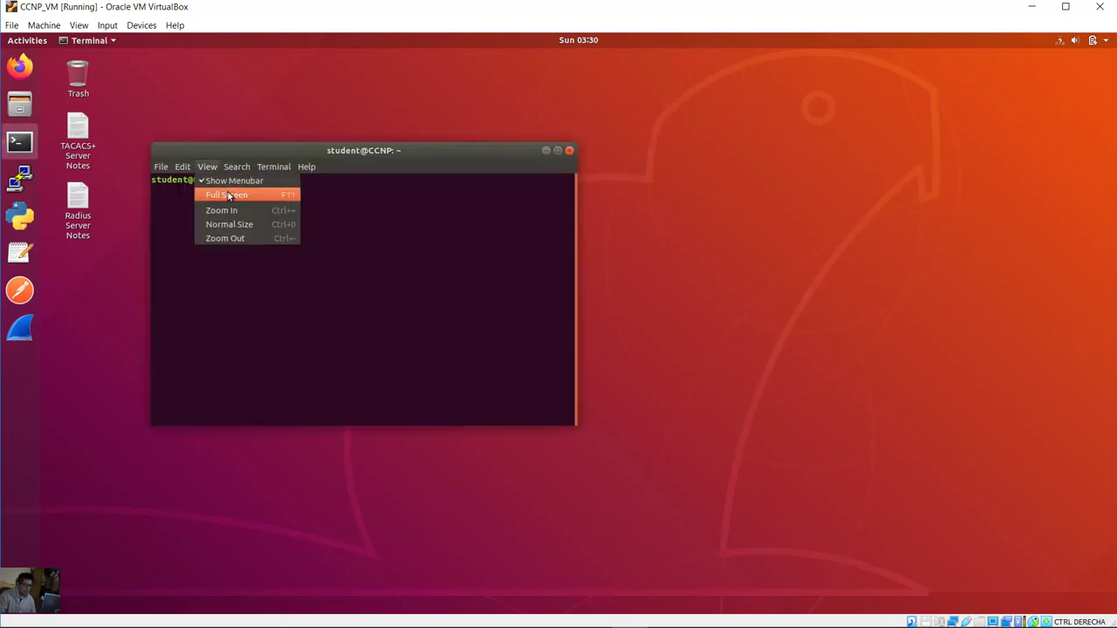
{"action": "left_click", "coordinate": [243, 211]}
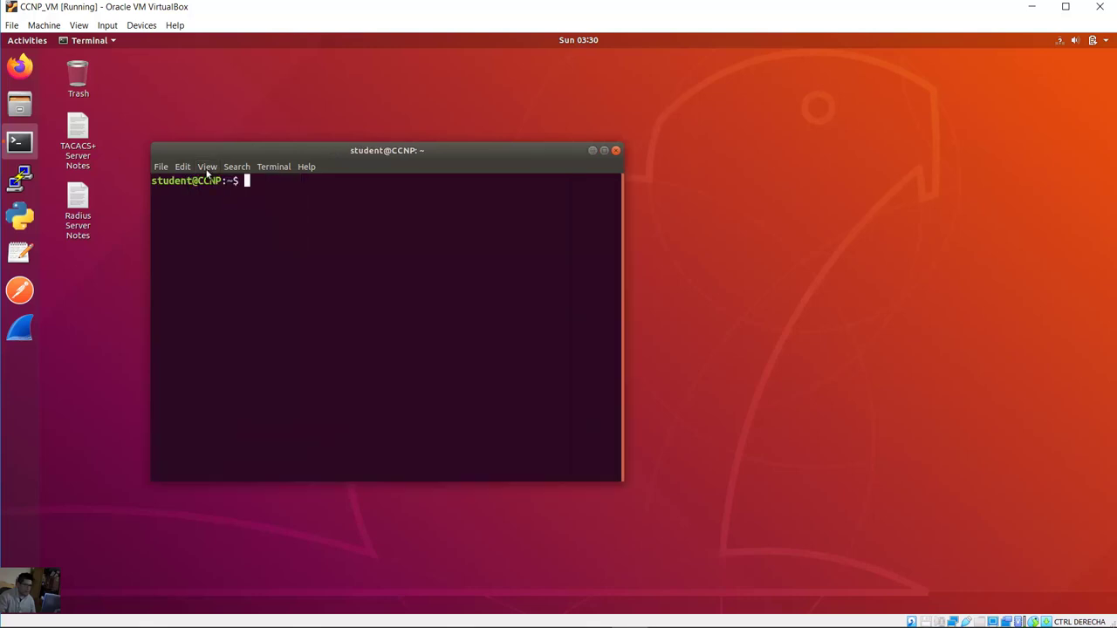
{"action": "left_click", "coordinate": [207, 167]}
{"action": "left_click", "coordinate": [244, 211]}
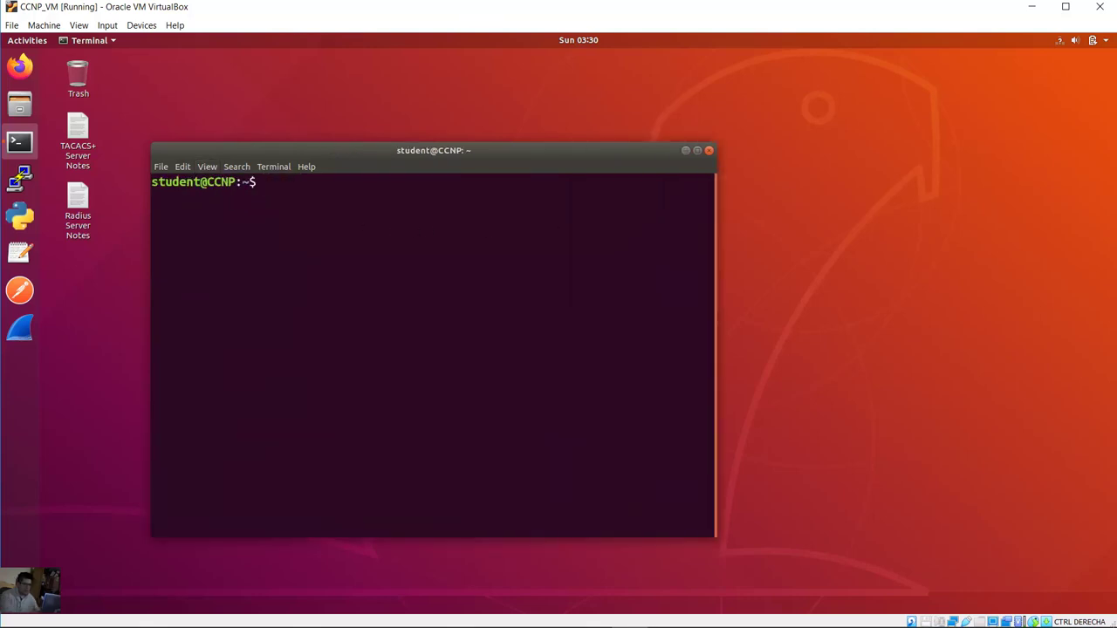
{"action": "type", "text": "ip address"}
{"action": "key", "text": "Return"}
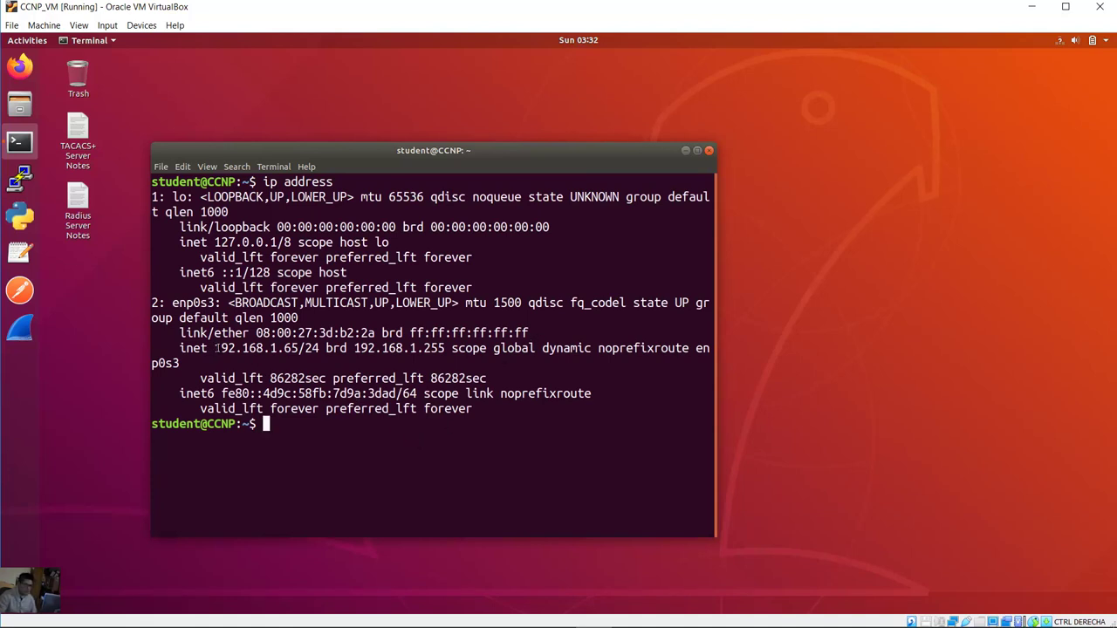
{"action": "left_click_drag", "start_coordinate": [214, 348], "coordinate": [320, 348]}
{"action": "left_click_drag", "start_coordinate": [716, 317], "coordinate": [918, 316]}
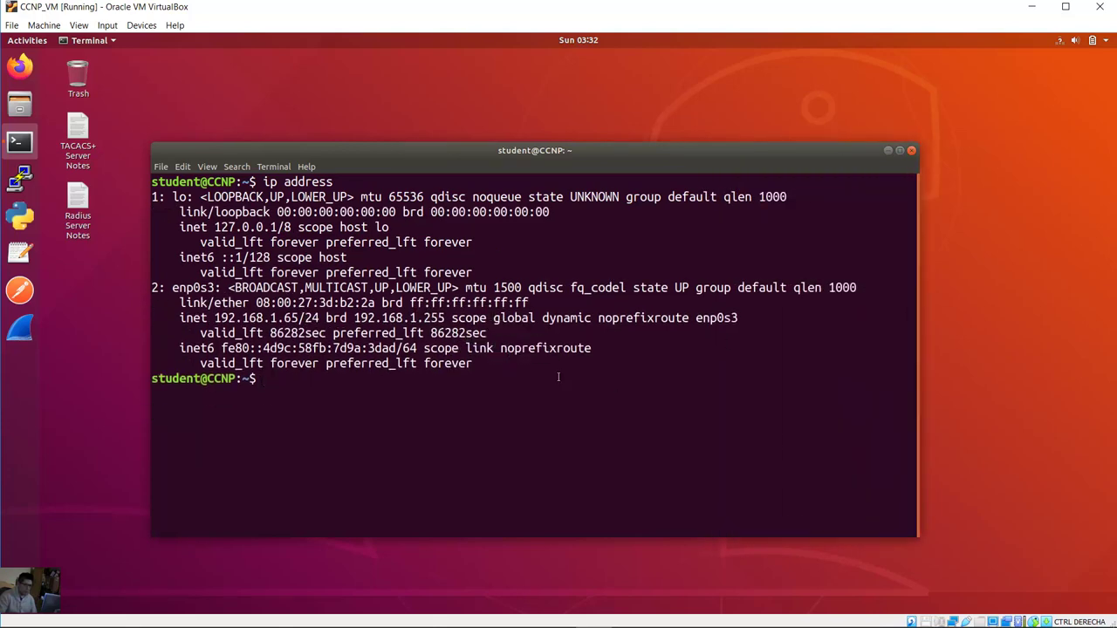
Step: Check R1's 192.168.1.1 address, then ping 192.168.1.1 from the VM and stop with Ctrl+C
{"action": "left_click", "coordinate": [561, 615]}
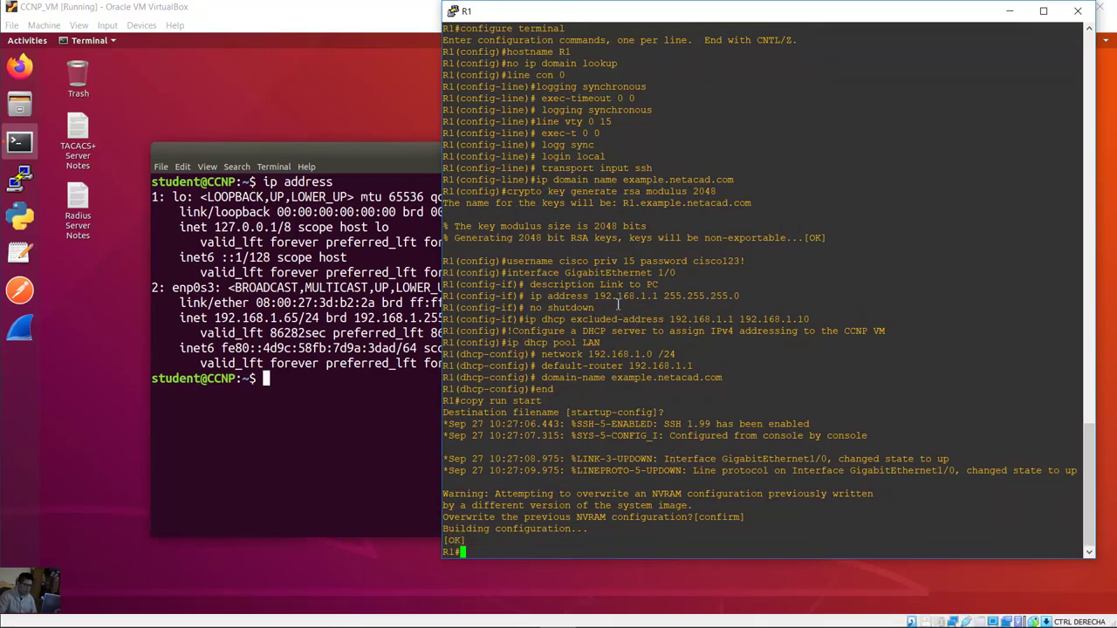
{"action": "left_click_drag", "start_coordinate": [594, 297], "coordinate": [654, 298]}
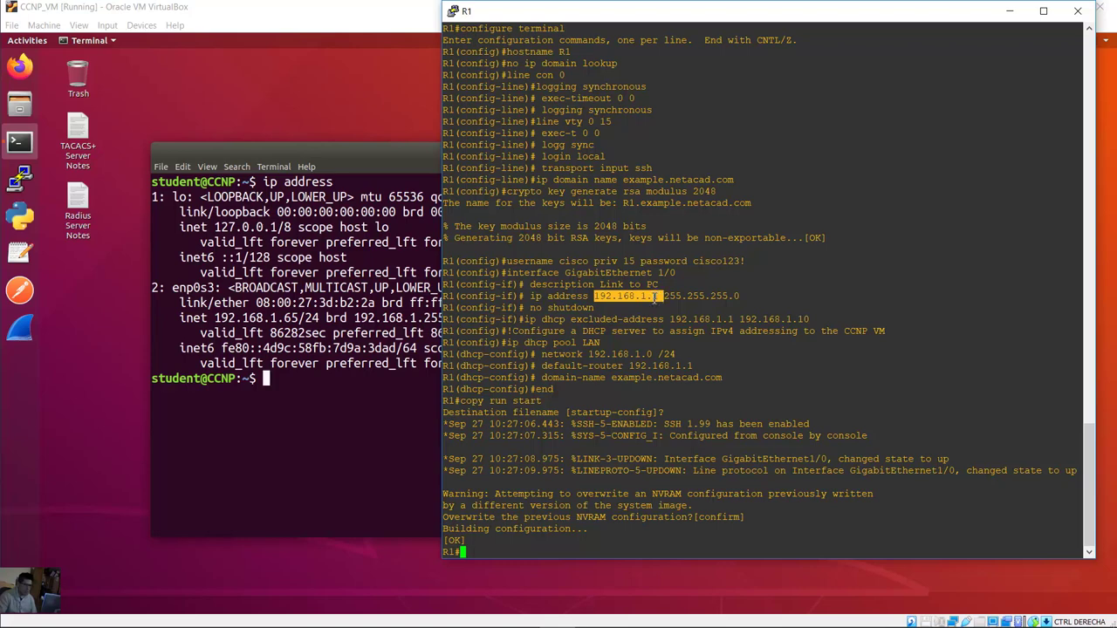
{"action": "left_click", "coordinate": [363, 373]}
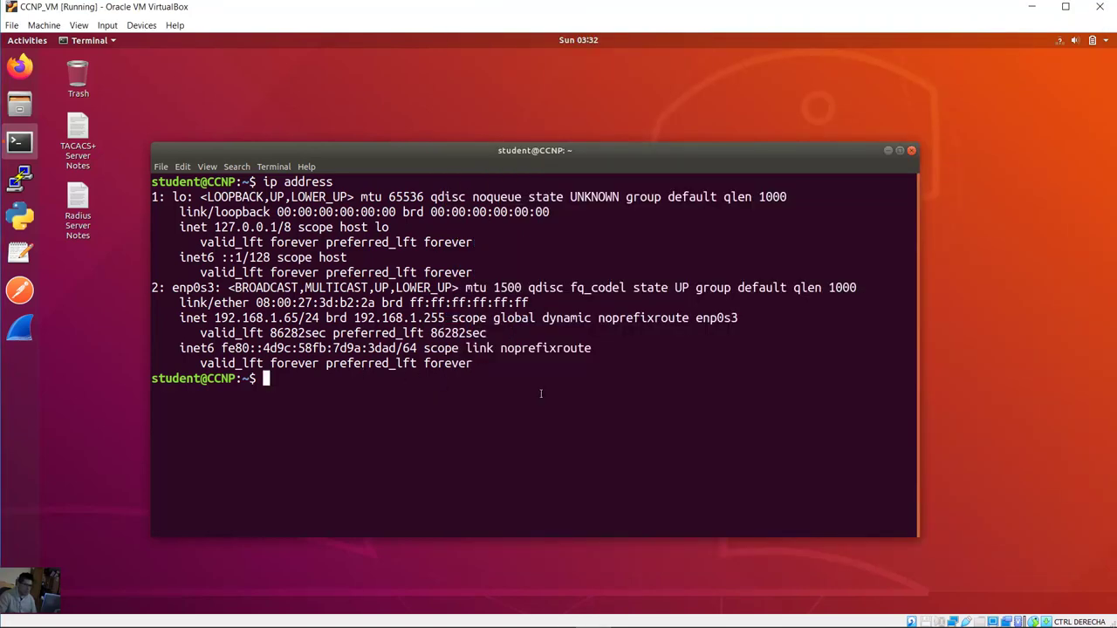
{"action": "type", "text": "ping "}
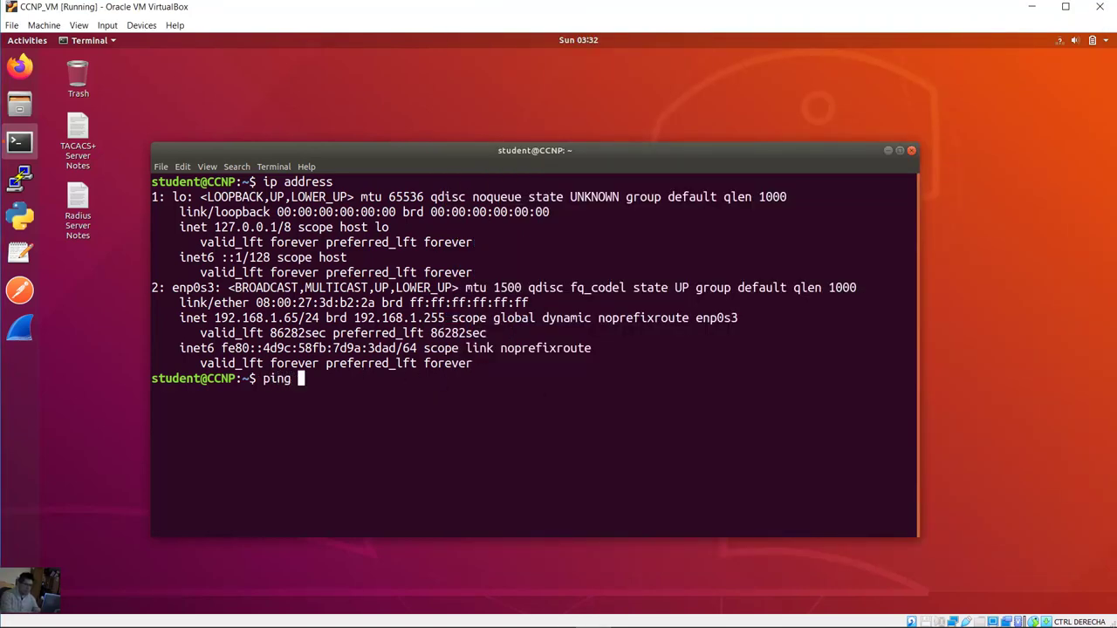
{"action": "type", "text": "192.168.1.1"}
{"action": "key", "text": "Return"}
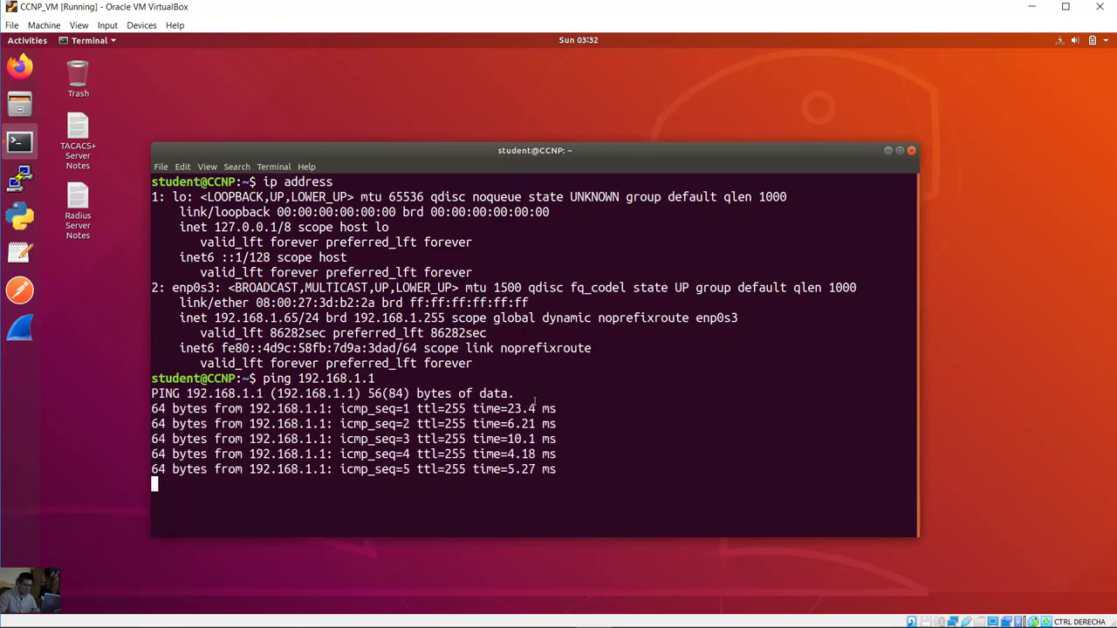
{"action": "key", "text": "ctrl+c"}
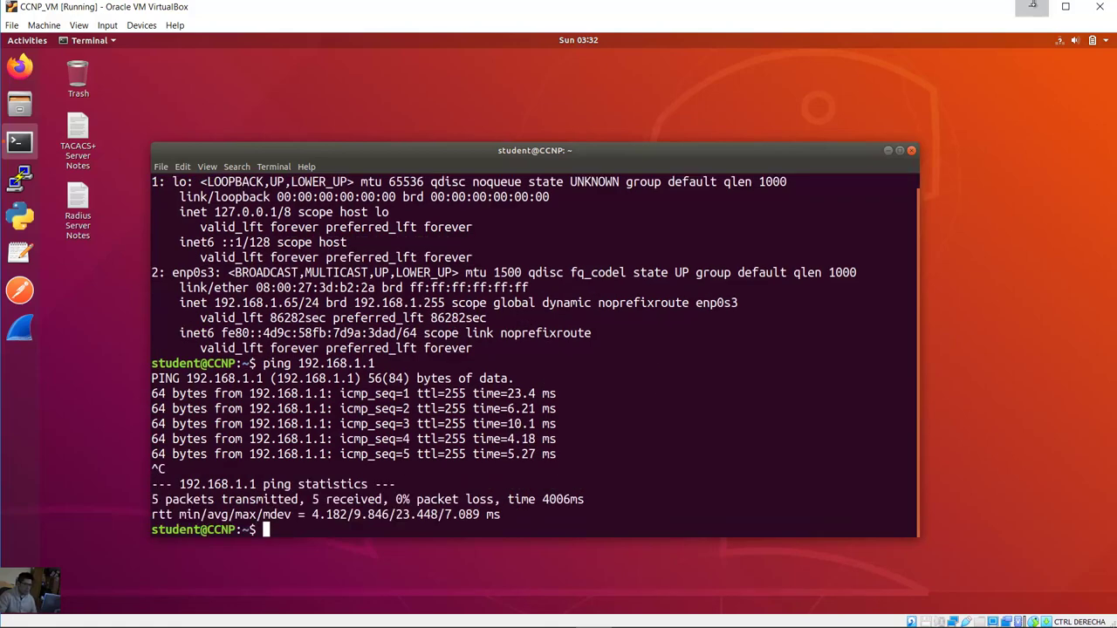
Step: Ping the VM at 192.168.1.65 from R1's console and check the 5/5 success
{"action": "left_click", "coordinate": [1031, 6]}
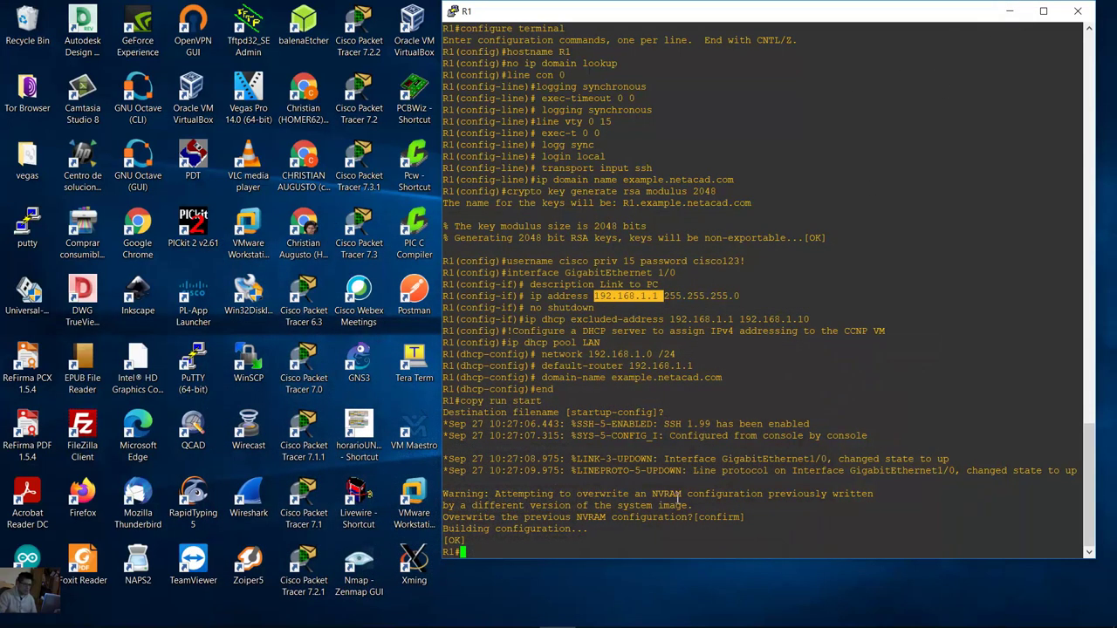
{"action": "left_click", "coordinate": [478, 547]}
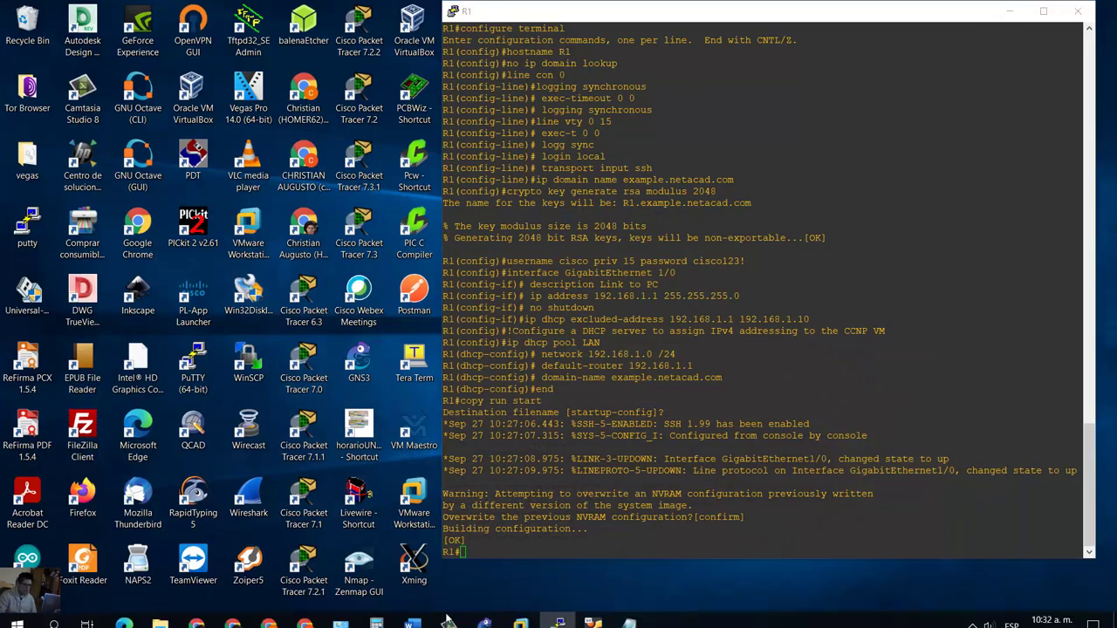
{"action": "right_click", "coordinate": [449, 613]}
{"action": "left_click", "coordinate": [486, 614]}
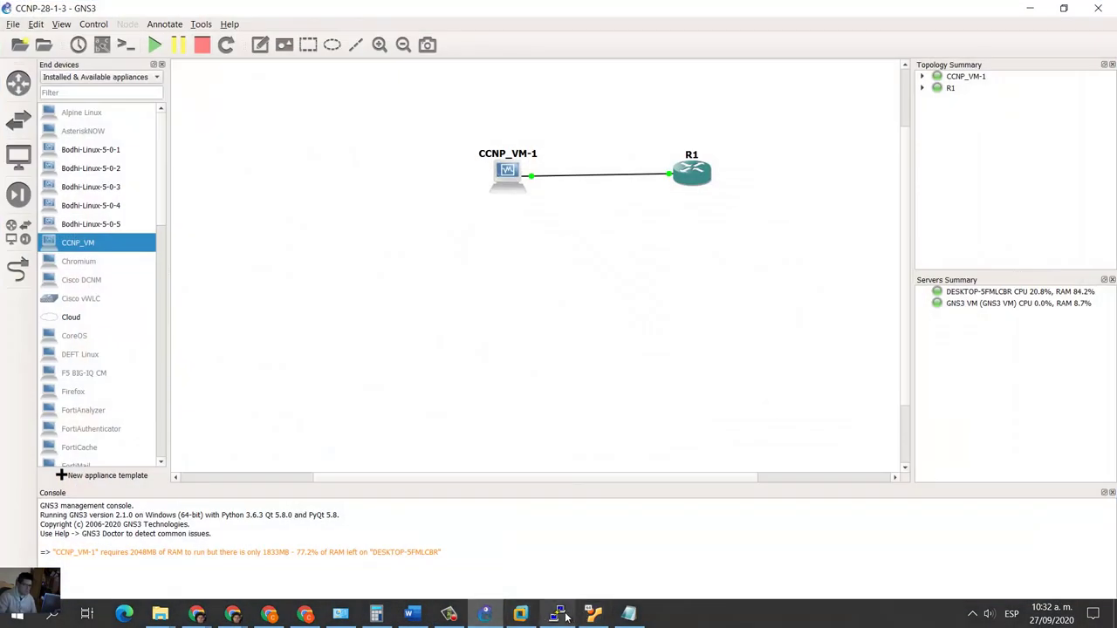
{"action": "left_click", "coordinate": [558, 614]}
{"action": "type", "text": "ping"}
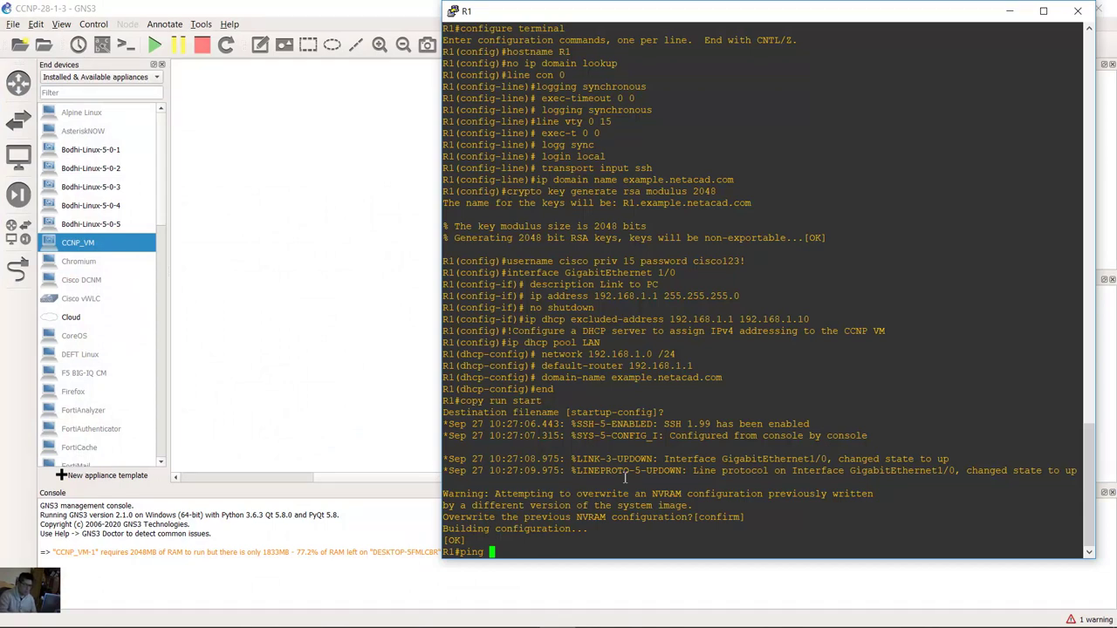
{"action": "type", "text": " 192.168.1.65"}
{"action": "key", "text": "Return"}
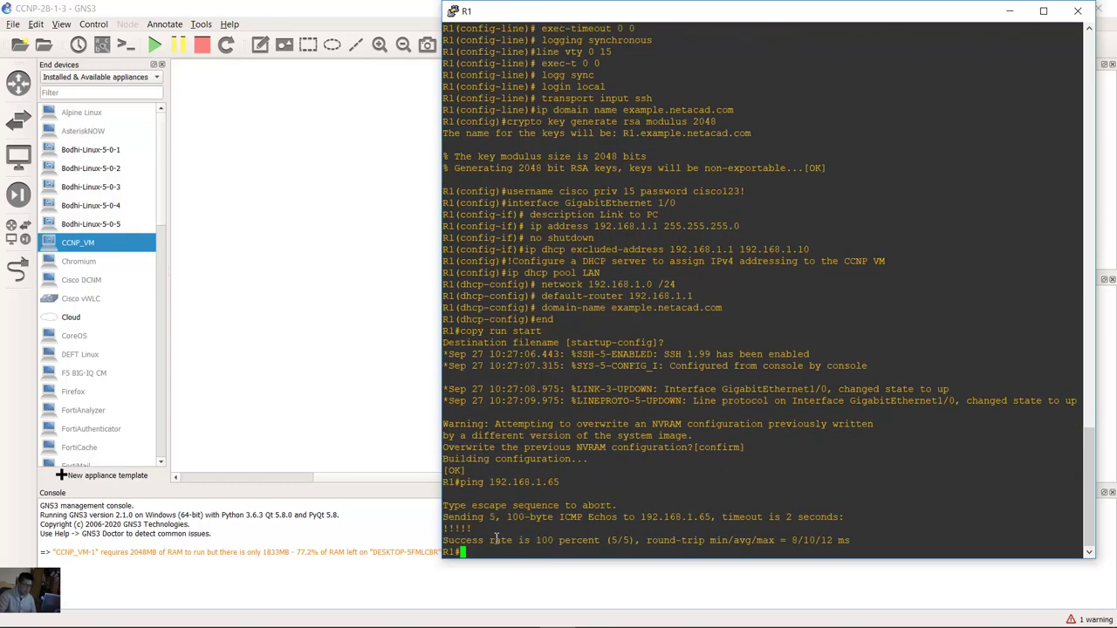
{"action": "left_click_drag", "start_coordinate": [442, 541], "coordinate": [443, 516]}
{"action": "key", "text": "alt+Tab"}
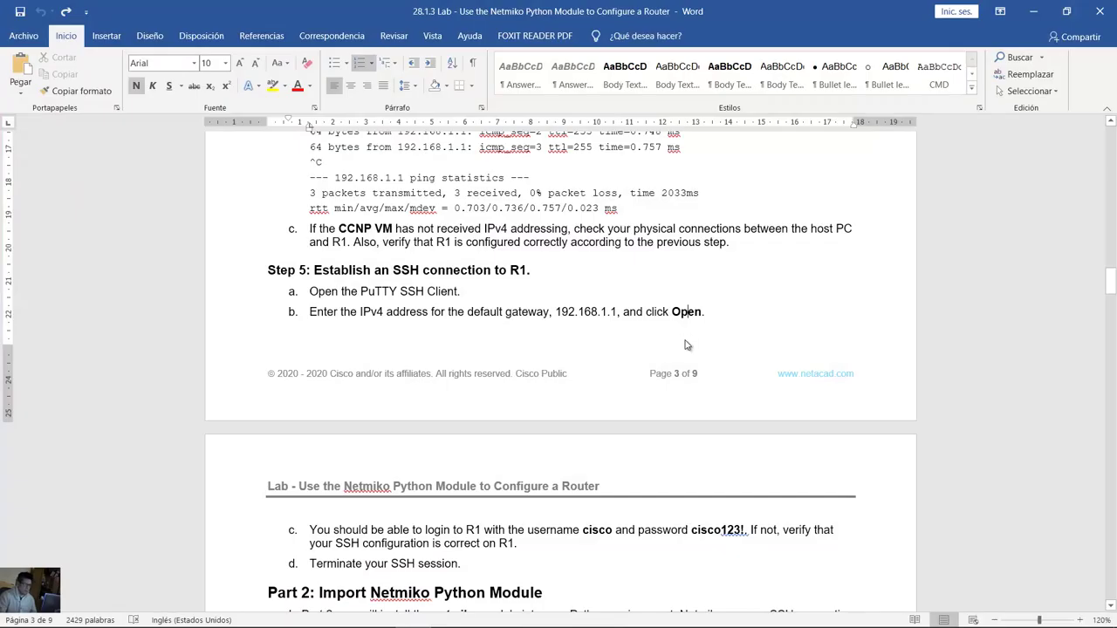
Step: Read the handout's Step 5 PuTTY SSH instructions for connecting to R1 at 192.168.1.1
{"action": "scroll", "coordinate": [293, 129], "scroll_direction": "down", "scroll_amount": 2}
{"action": "left_click_drag", "start_coordinate": [314, 148], "coordinate": [527, 145]}
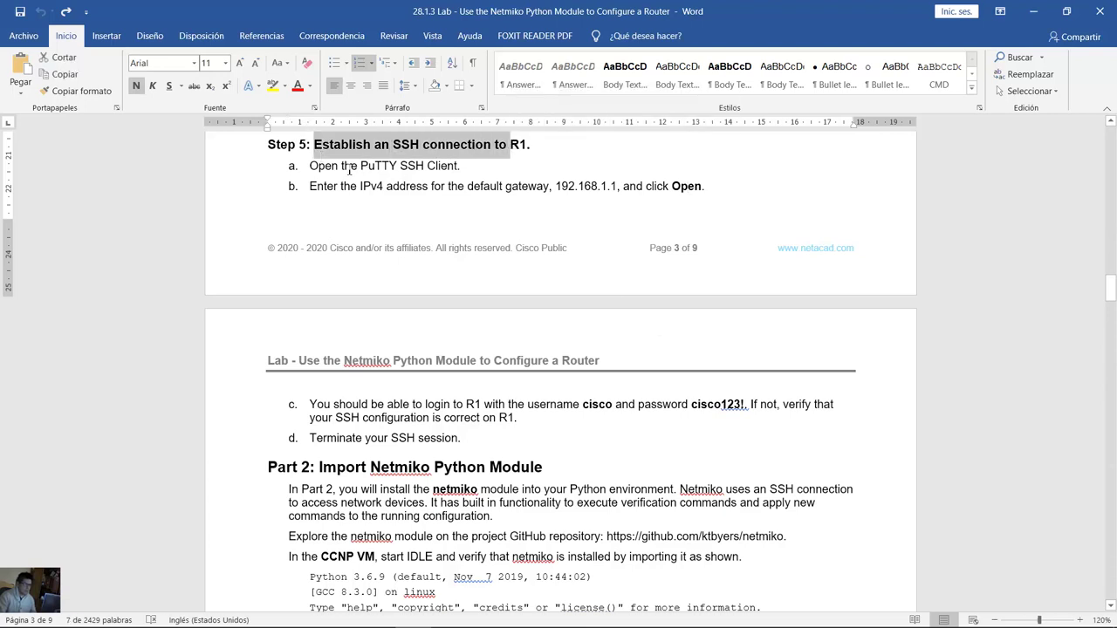
{"action": "left_click_drag", "start_coordinate": [341, 166], "coordinate": [456, 167]}
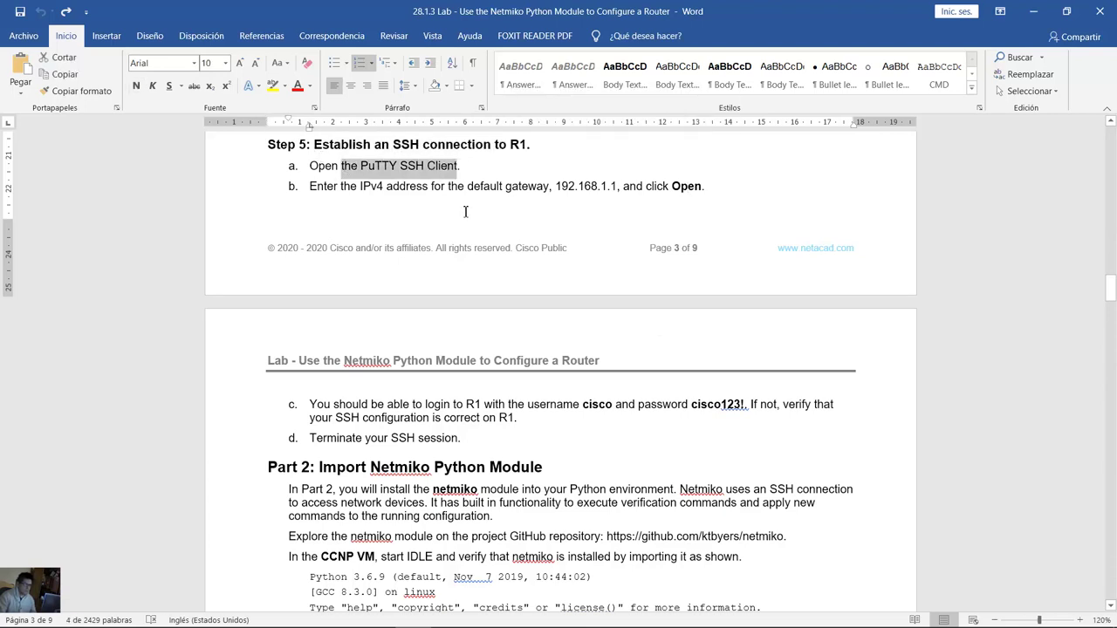
{"action": "left_click_drag", "start_coordinate": [370, 190], "coordinate": [623, 189]}
{"action": "left_click", "coordinate": [555, 188]}
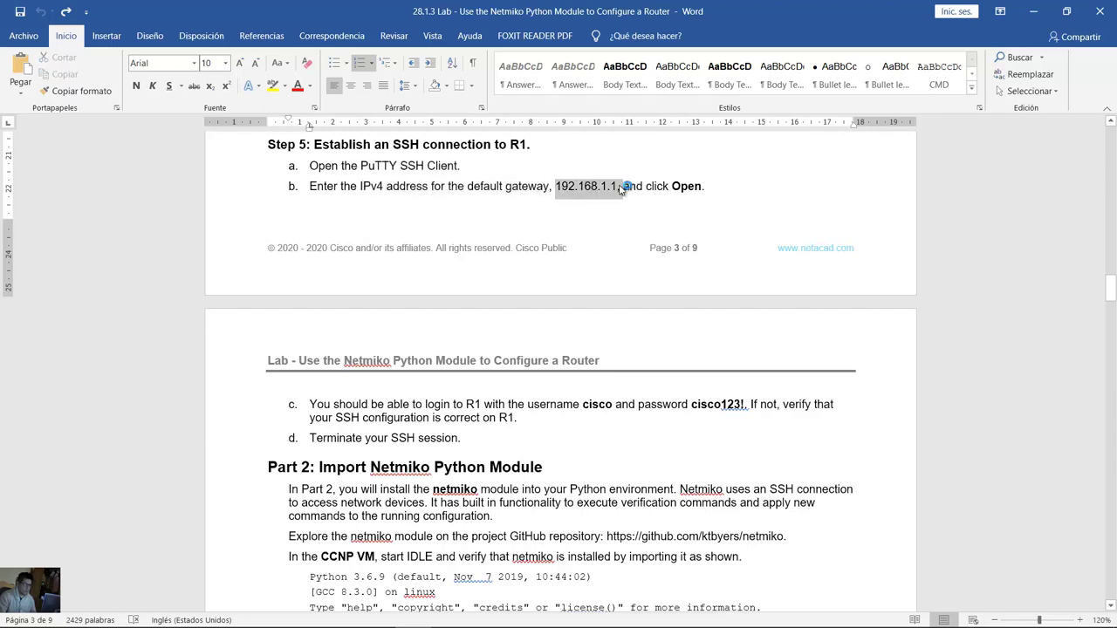
{"action": "double_click", "coordinate": [689, 197]}
{"action": "scroll", "coordinate": [366, 288], "scroll_direction": "down", "scroll_amount": 3}
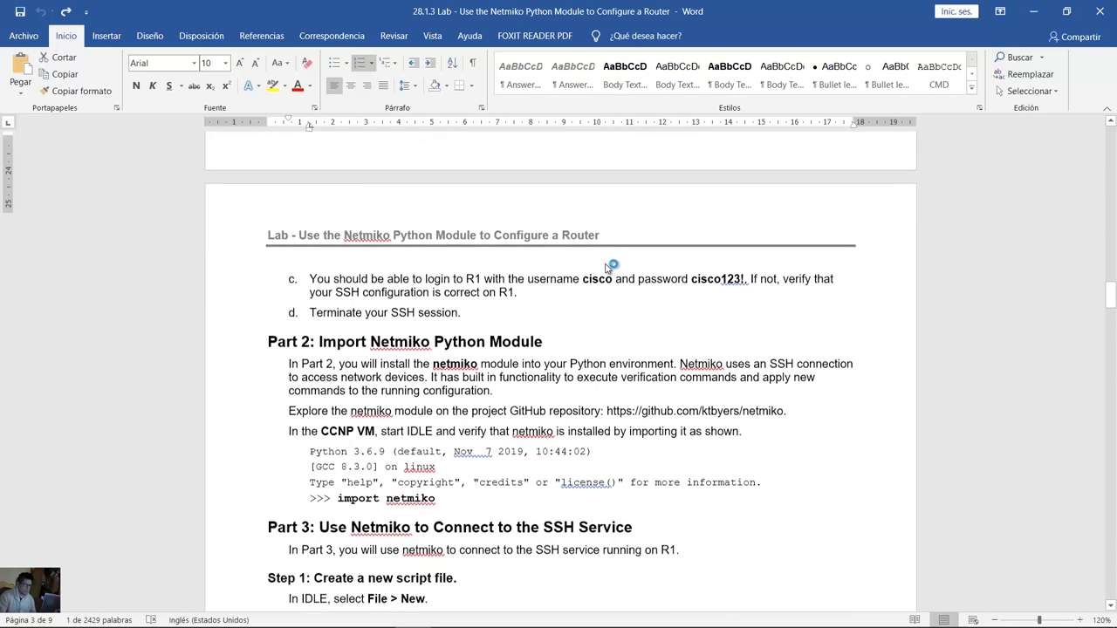
{"action": "left_click_drag", "start_coordinate": [337, 278], "coordinate": [749, 280]}
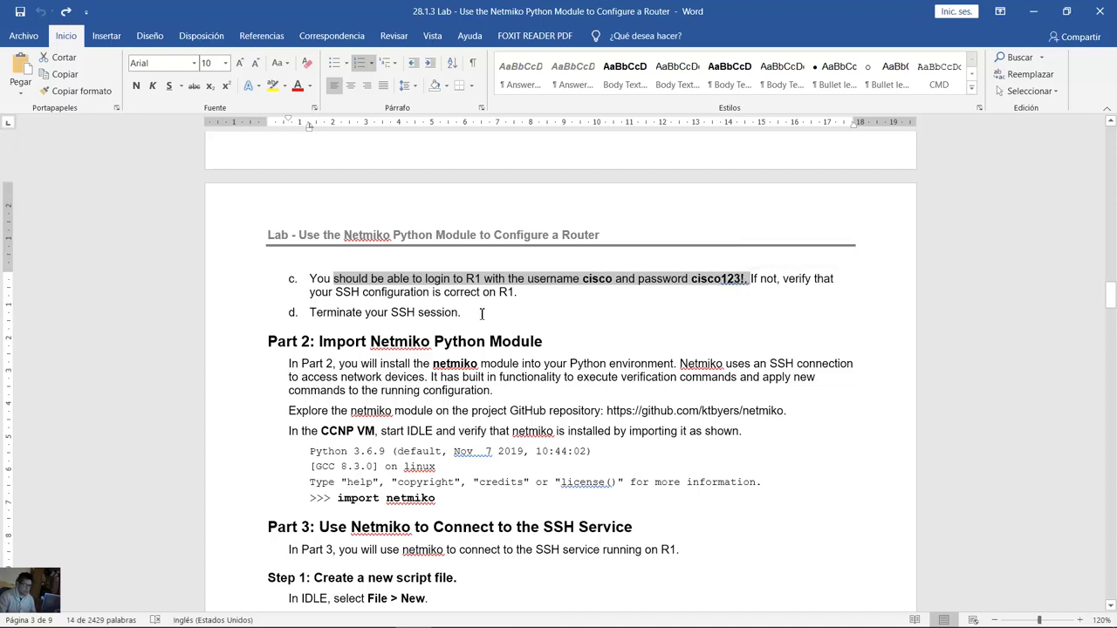
{"action": "left_click_drag", "start_coordinate": [340, 314], "coordinate": [459, 314]}
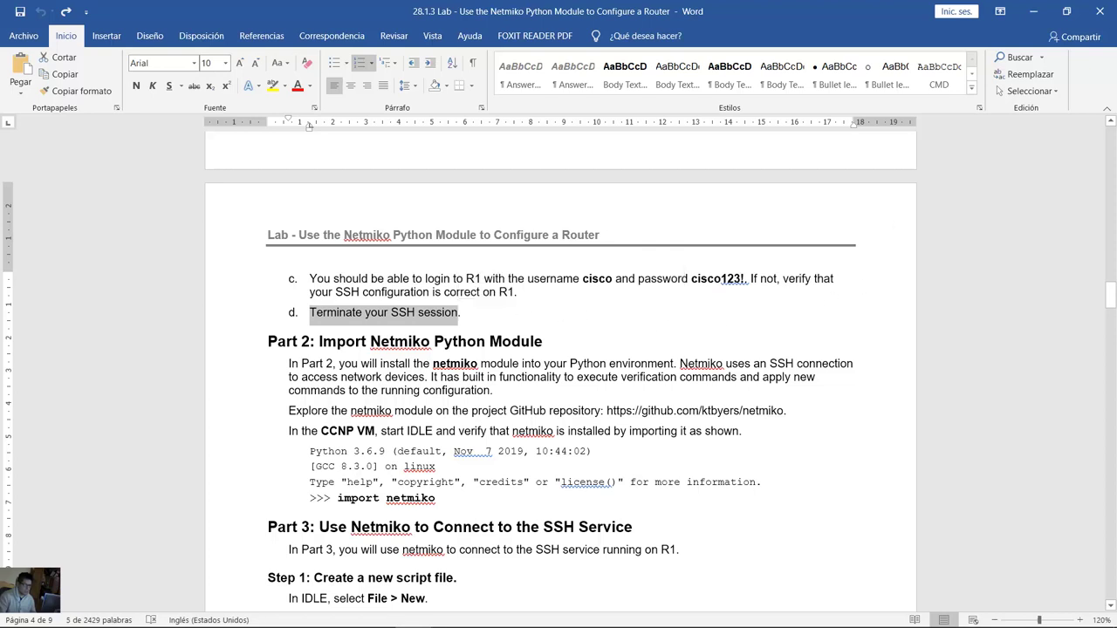
{"action": "left_click", "coordinate": [485, 614]}
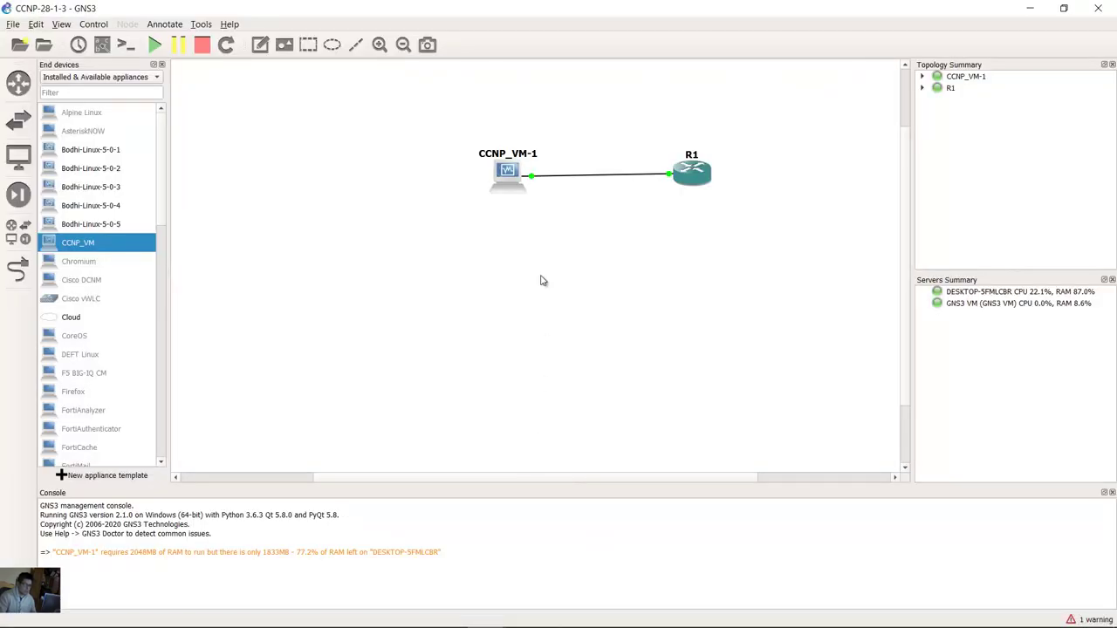
Step: SSH into R1 at 192.168.1.1 with PuTTY, accept the host key, and log in
{"action": "left_click", "coordinate": [593, 614]}
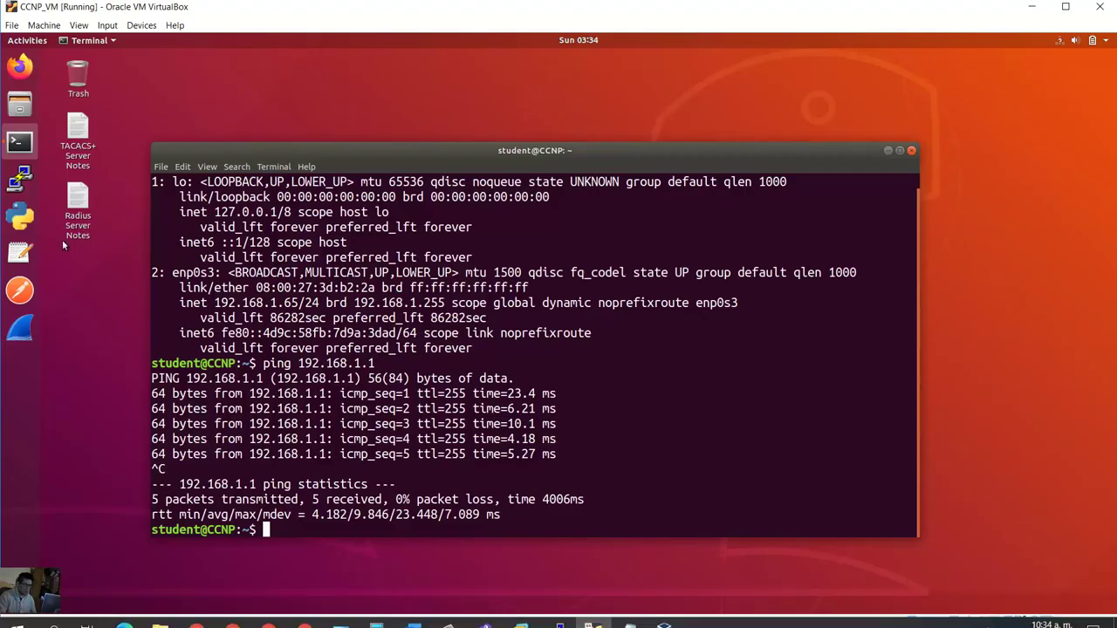
{"action": "left_click", "coordinate": [20, 176]}
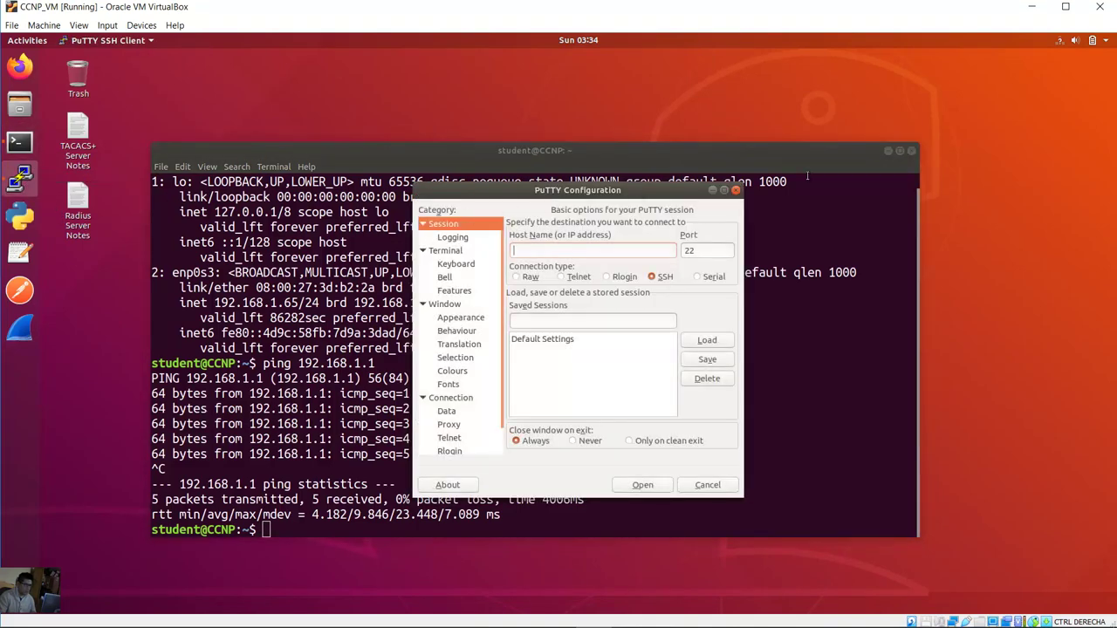
{"action": "left_click", "coordinate": [888, 151]}
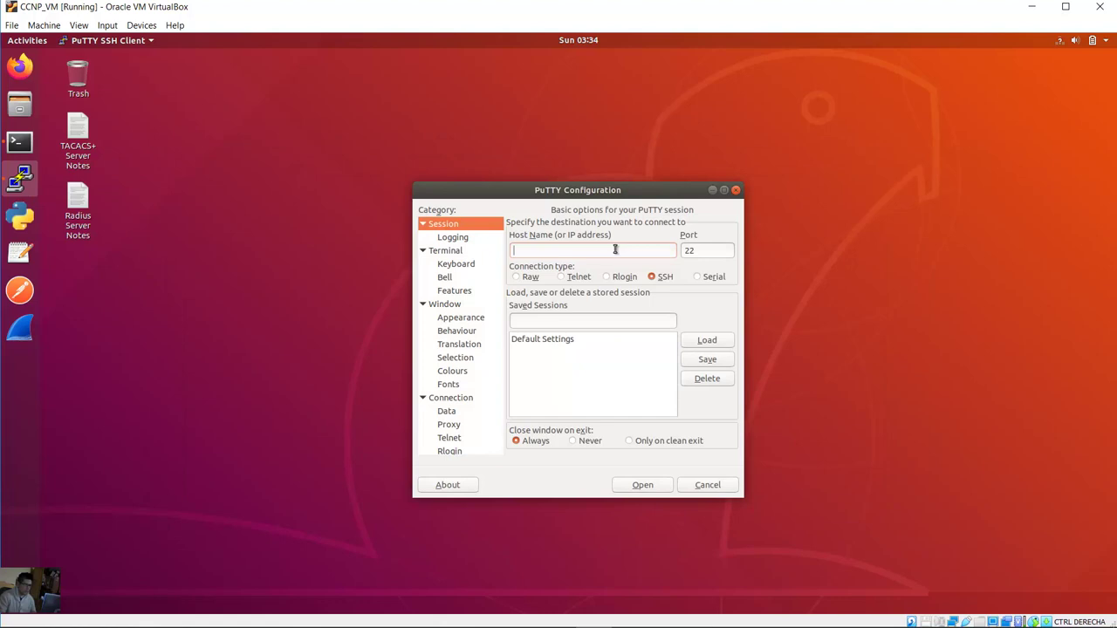
{"action": "type", "text": "192.168.1.1"}
{"action": "left_click", "coordinate": [646, 485]}
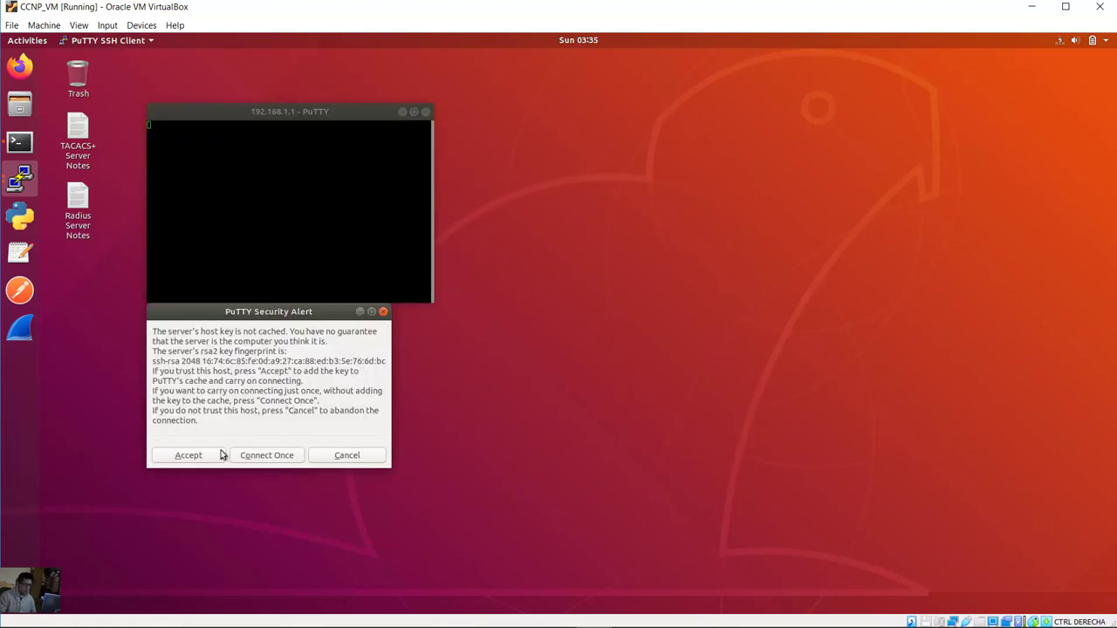
{"action": "left_click", "coordinate": [207, 459]}
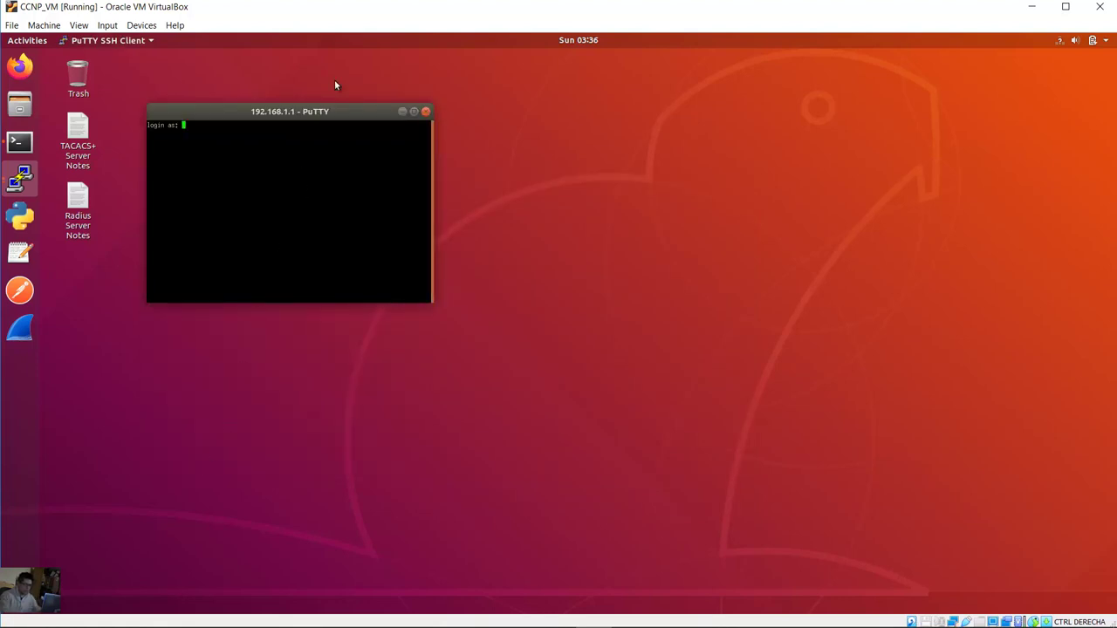
{"action": "type", "text": "cisco"}
{"action": "key", "text": "Return"}
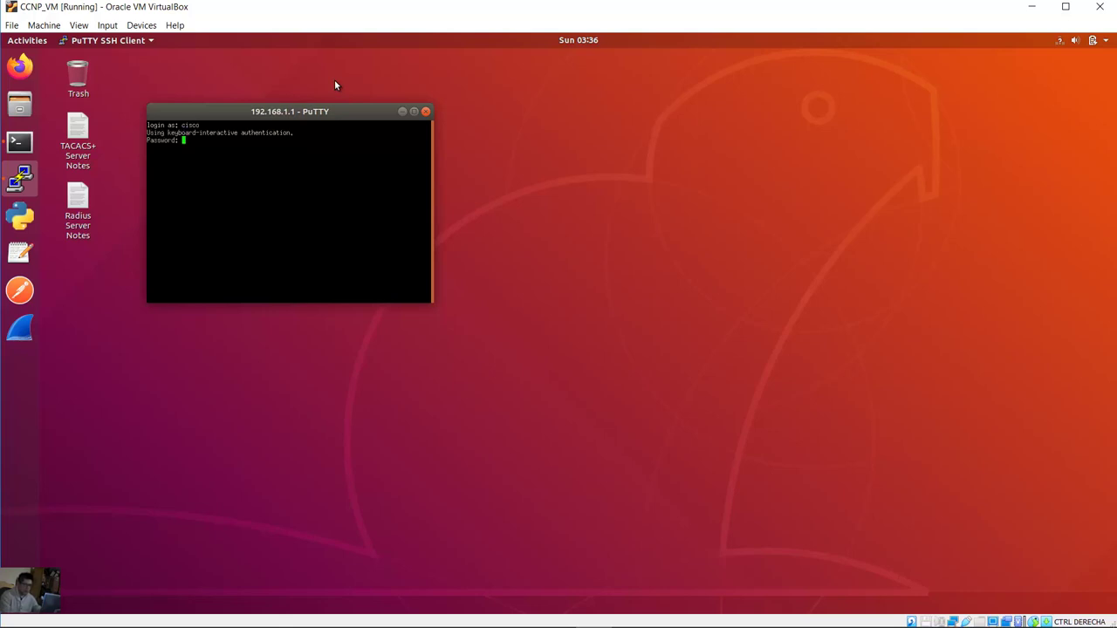
{"action": "key", "text": "Return"}
Step: Run show run and page through R1's running configuration
{"action": "left_click_drag", "start_coordinate": [164, 166], "coordinate": [145, 154]}
{"action": "left_click", "coordinate": [158, 162]}
{"action": "left_click_drag", "start_coordinate": [247, 116], "coordinate": [420, 135]}
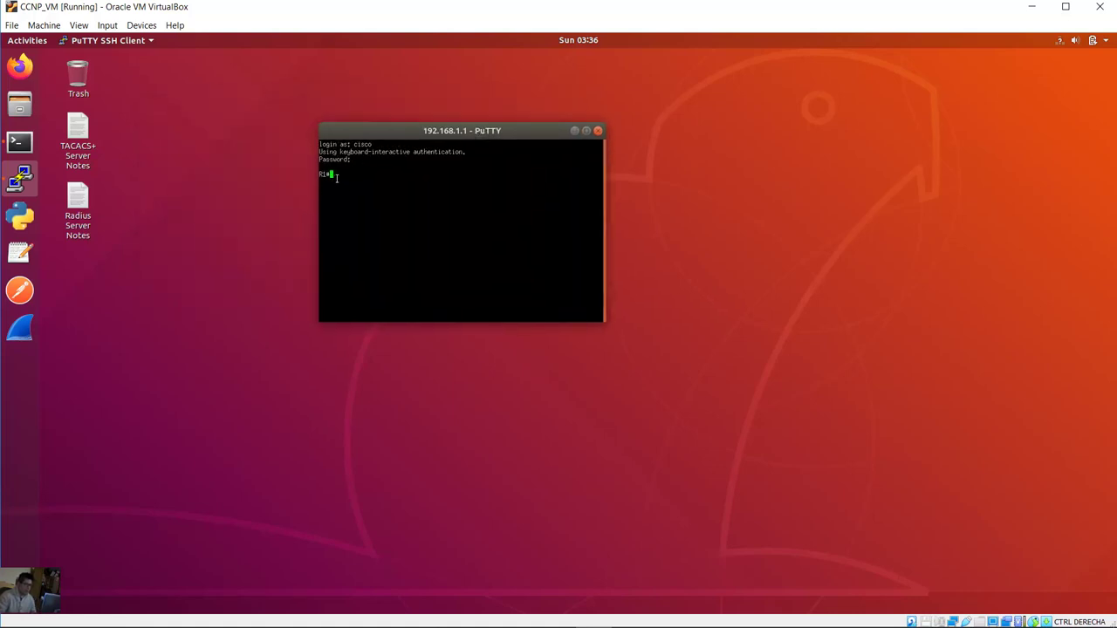
{"action": "left_click_drag", "start_coordinate": [336, 177], "coordinate": [515, 185]}
{"action": "left_click", "coordinate": [515, 190]}
{"action": "type", "text": "show run"}
{"action": "key", "text": "Return"}
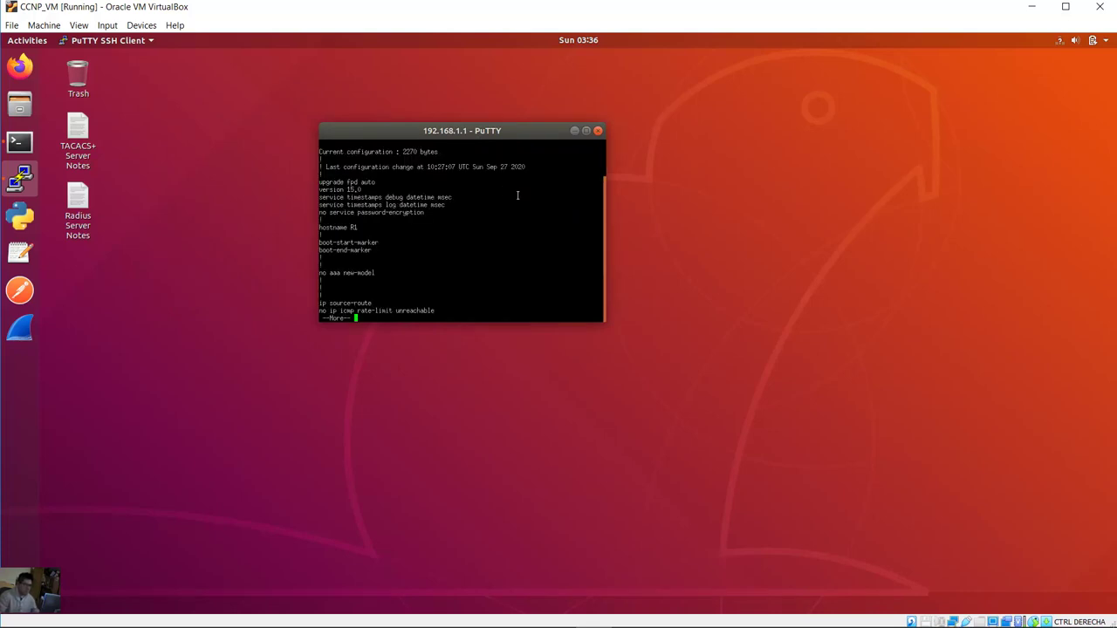
{"action": "key", "text": "space"}
{"action": "key", "text": "space"}
{"action": "key", "text": "space"}
{"action": "key", "text": "space"}
{"action": "key", "text": "space"}
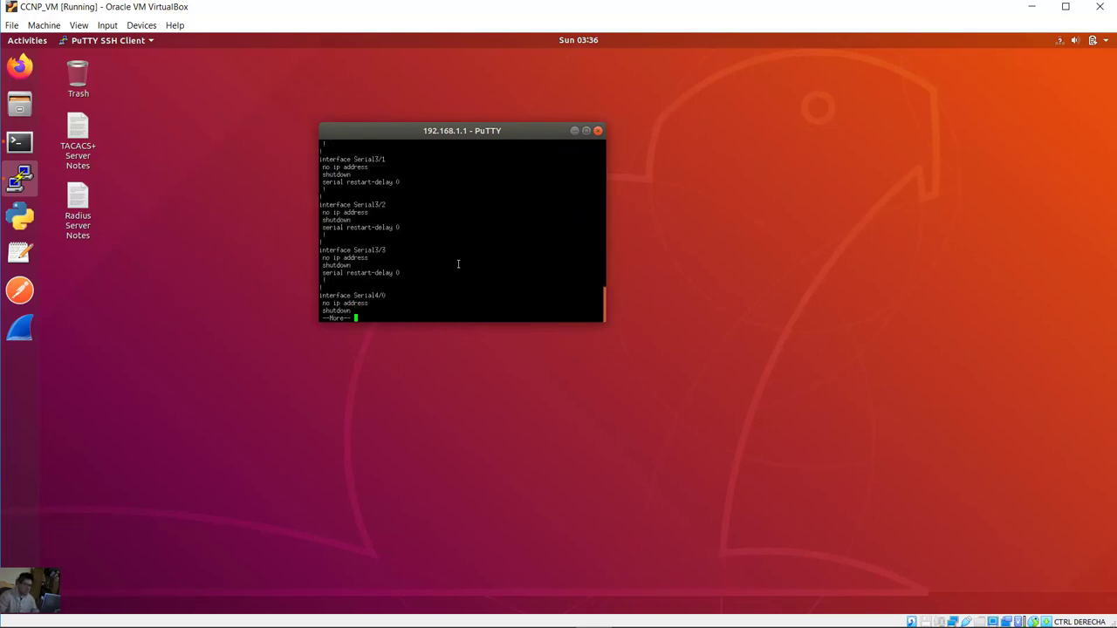
{"action": "key", "text": "space"}
{"action": "key", "text": "space"}
{"action": "key", "text": "space"}
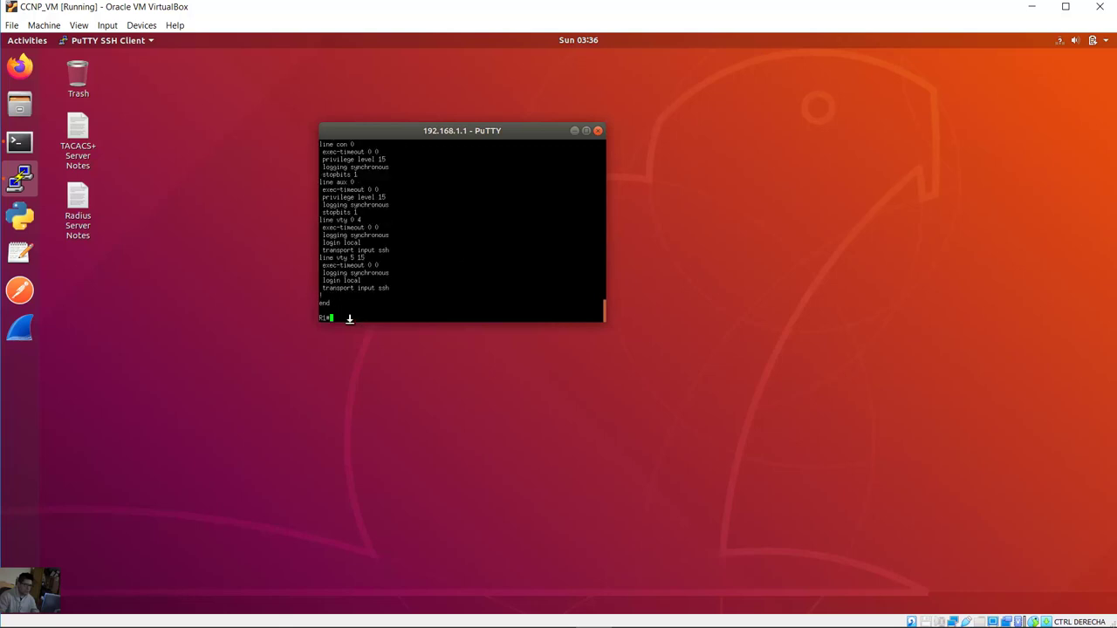
Step: Enlarge the PuTTY window to view more configuration, then exit the SSH session
{"action": "left_click_drag", "start_coordinate": [316, 330], "coordinate": [95, 580]}
{"action": "left_click_drag", "start_coordinate": [377, 131], "coordinate": [397, 102]}
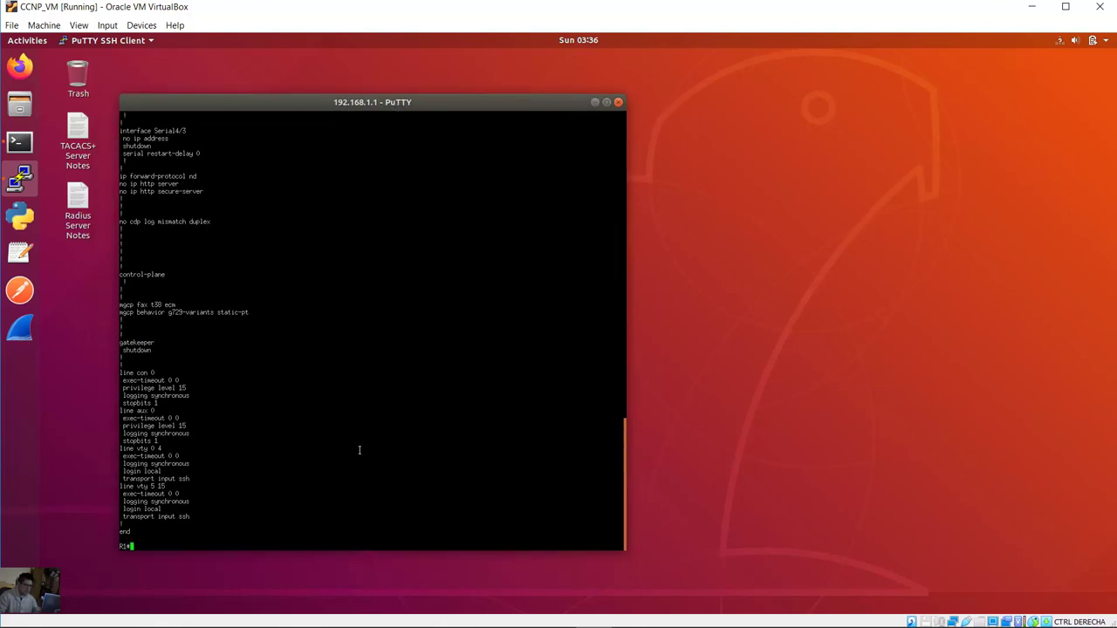
{"action": "type", "text": "exit"}
{"action": "key", "text": "Return"}
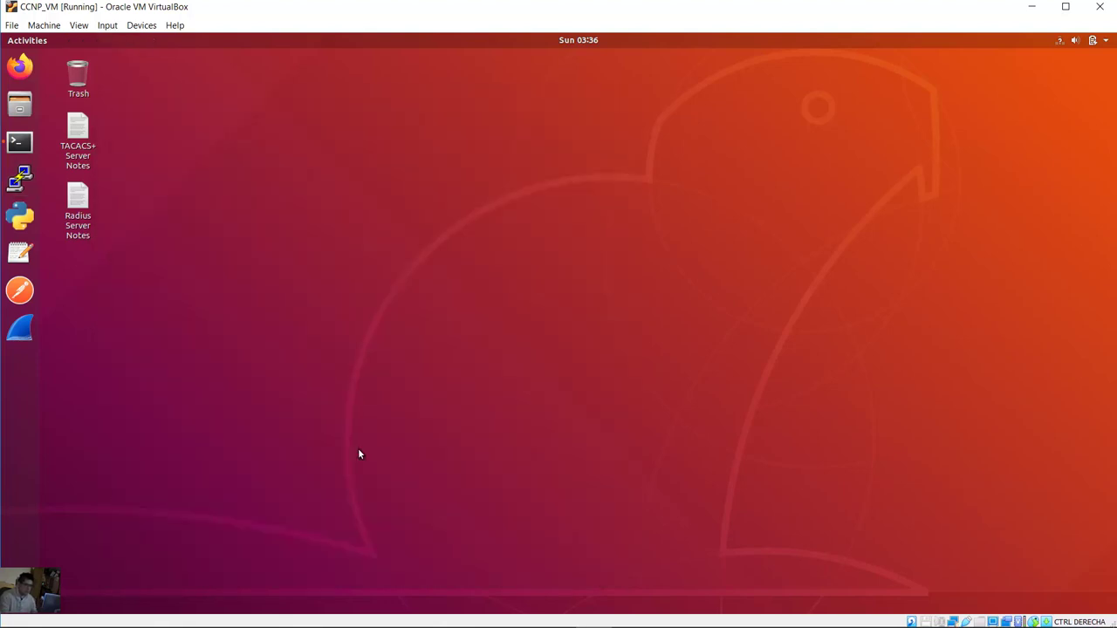
Step: Read the Part 2 Import Netmiko Python Module introduction in the Word handout
{"action": "left_click", "coordinate": [1032, 6]}
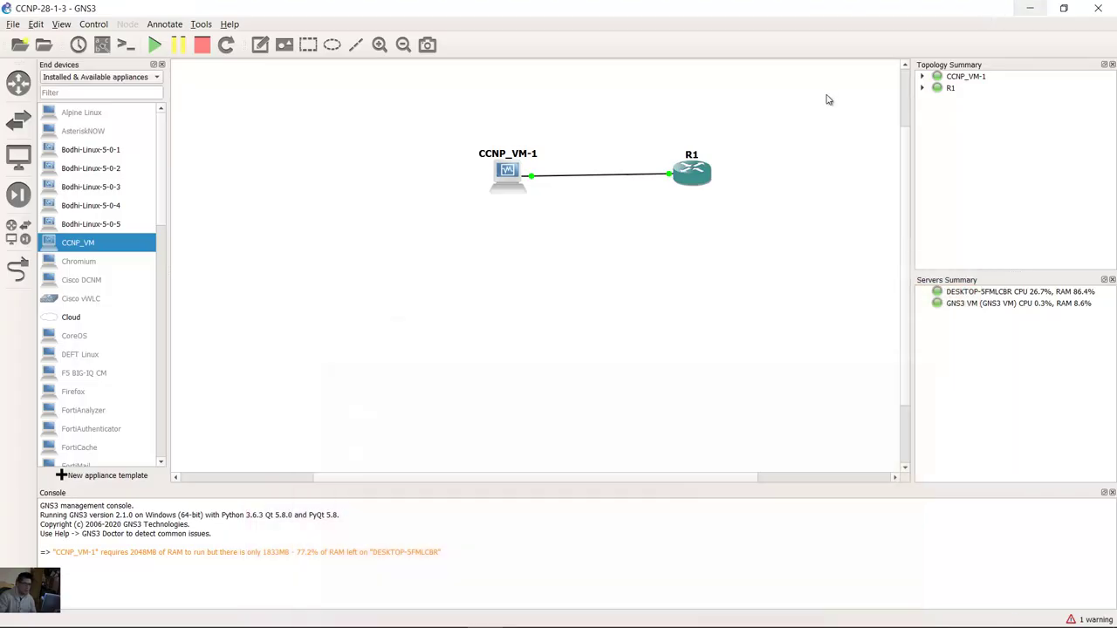
{"action": "key", "text": "alt+Tab"}
{"action": "left_click_drag", "start_coordinate": [321, 175], "coordinate": [539, 179]}
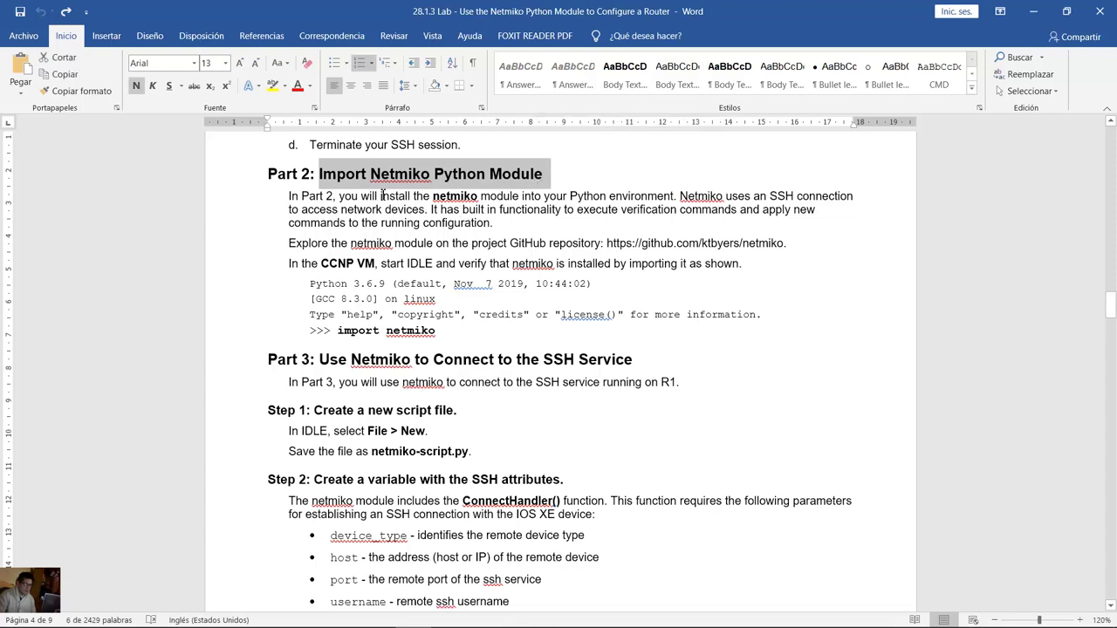
{"action": "left_click_drag", "start_coordinate": [349, 196], "coordinate": [474, 227]}
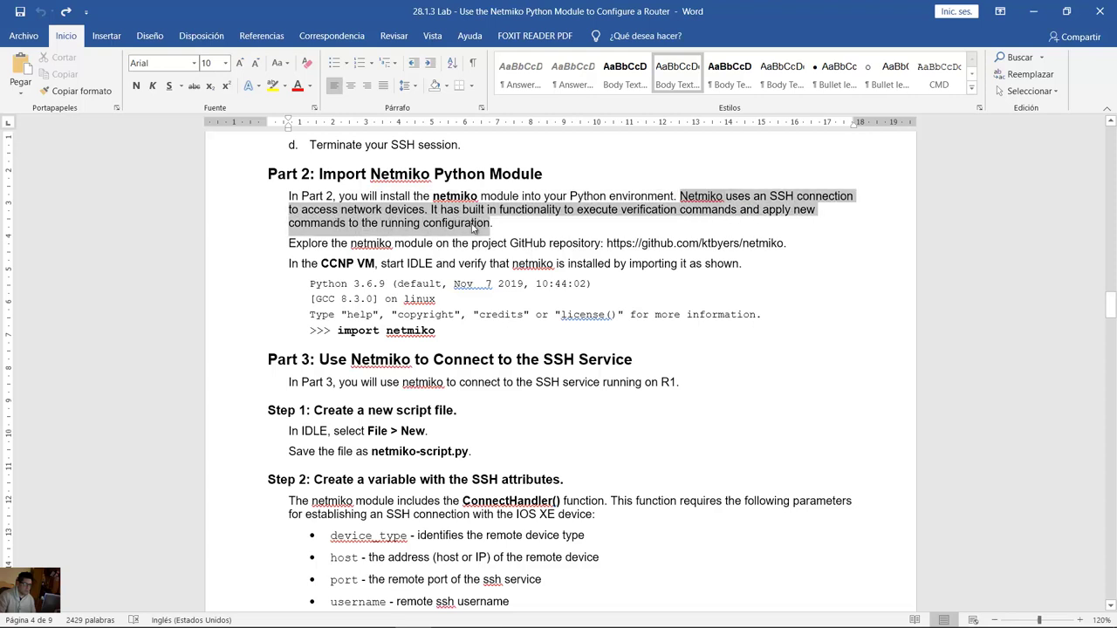
{"action": "left_click", "coordinate": [298, 264]}
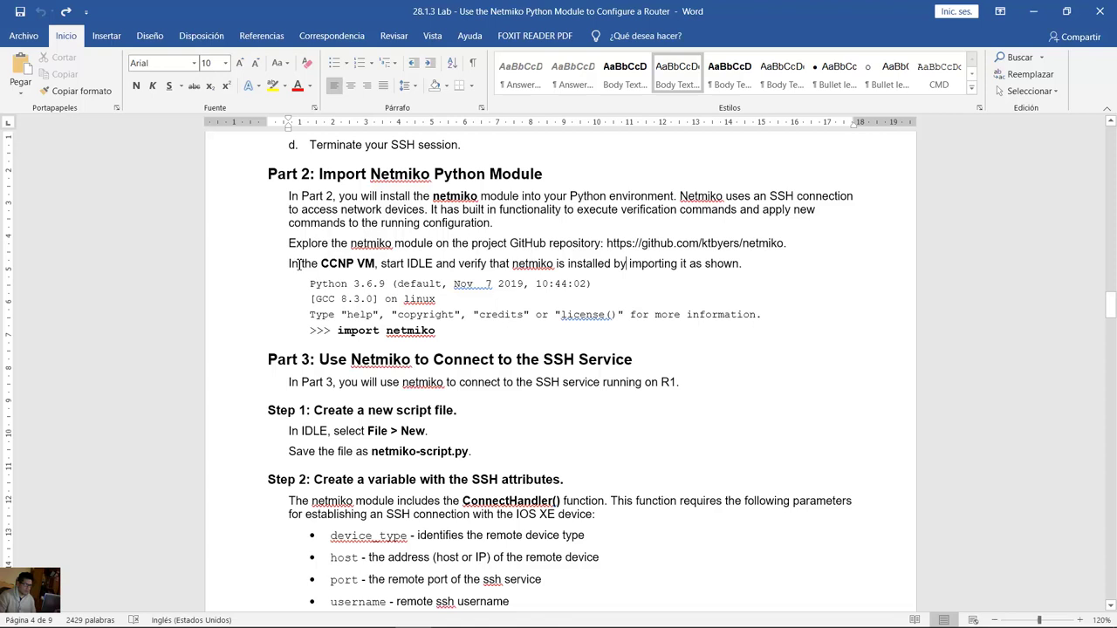
{"action": "left_click_drag", "start_coordinate": [299, 264], "coordinate": [744, 264]}
Step: Read the import netmiko code step, then return to the CCNP VM desktop
{"action": "left_click", "coordinate": [384, 328]}
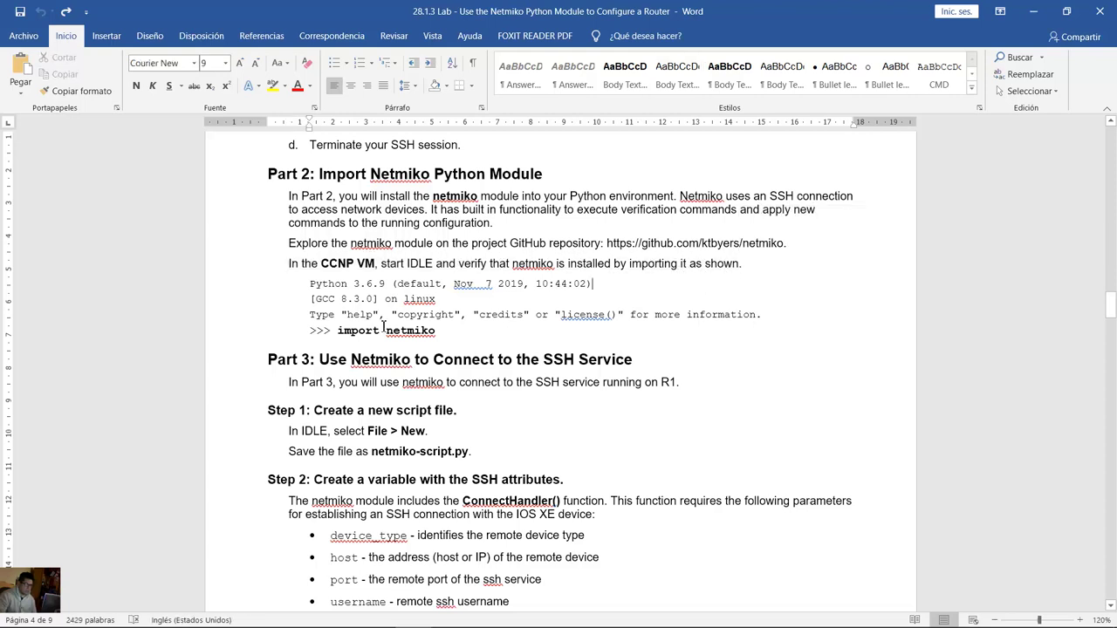
{"action": "key", "text": "Up"}
{"action": "key", "text": "Up"}
{"action": "key", "text": "Up"}
{"action": "key", "text": "End"}
{"action": "left_click_drag", "start_coordinate": [347, 335], "coordinate": [436, 332]}
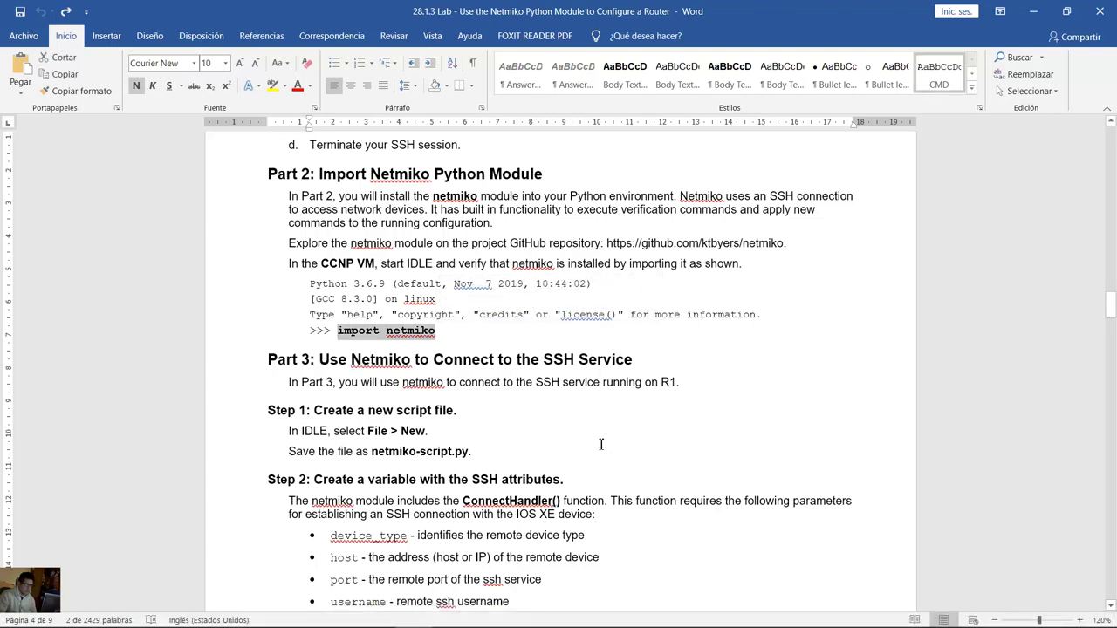
{"action": "left_click", "coordinate": [760, 356]}
{"action": "mouse_move", "coordinate": [480, 621]}
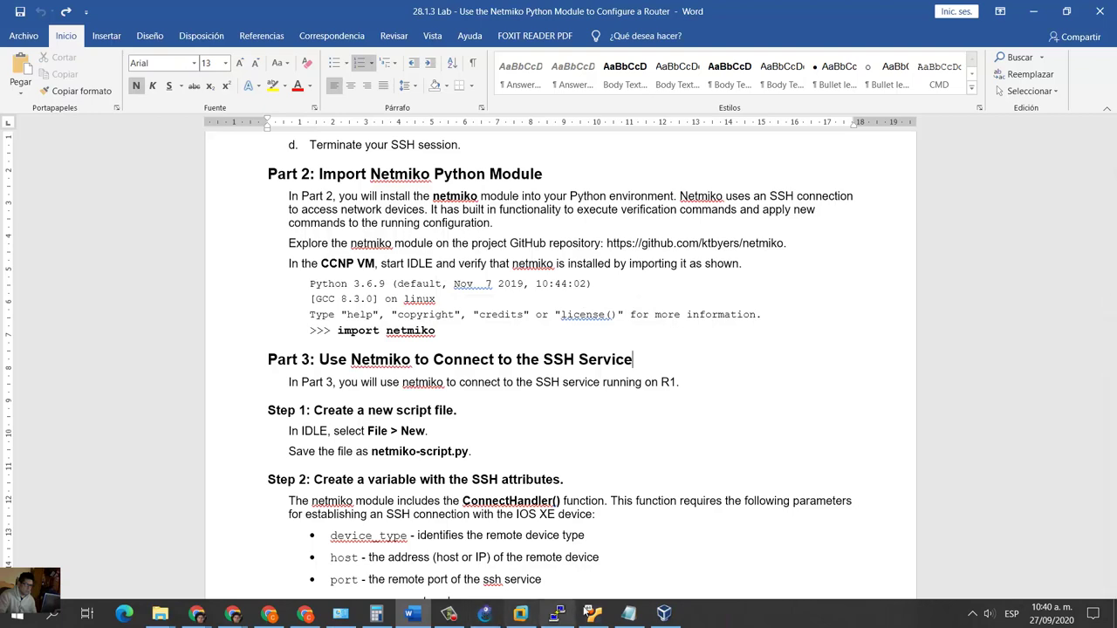
{"action": "left_click", "coordinate": [663, 616]}
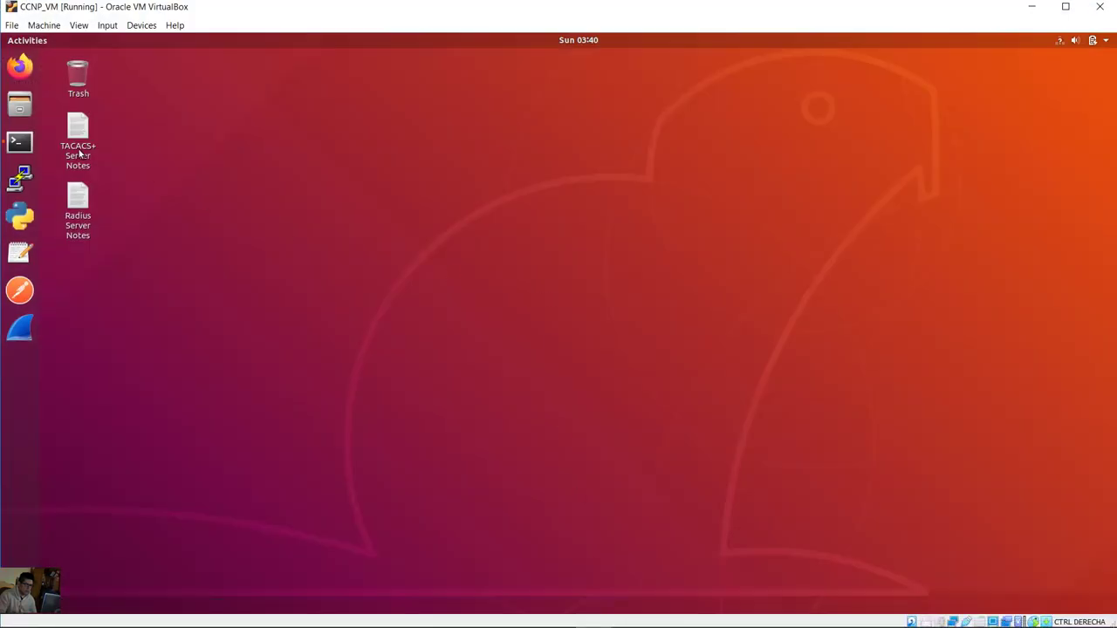
Step: Reposition and enlarge the CCNP VM terminal showing the ping results, then launch python3 (Python 3.6.9)
{"action": "left_click", "coordinate": [27, 148]}
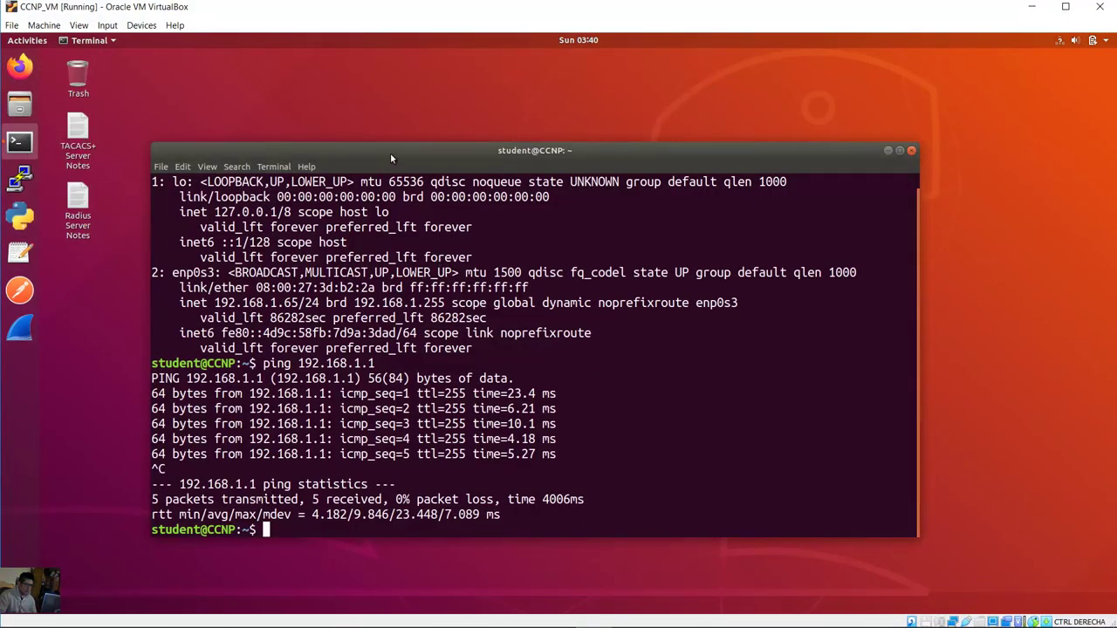
{"action": "left_click_drag", "start_coordinate": [390, 153], "coordinate": [297, 62]}
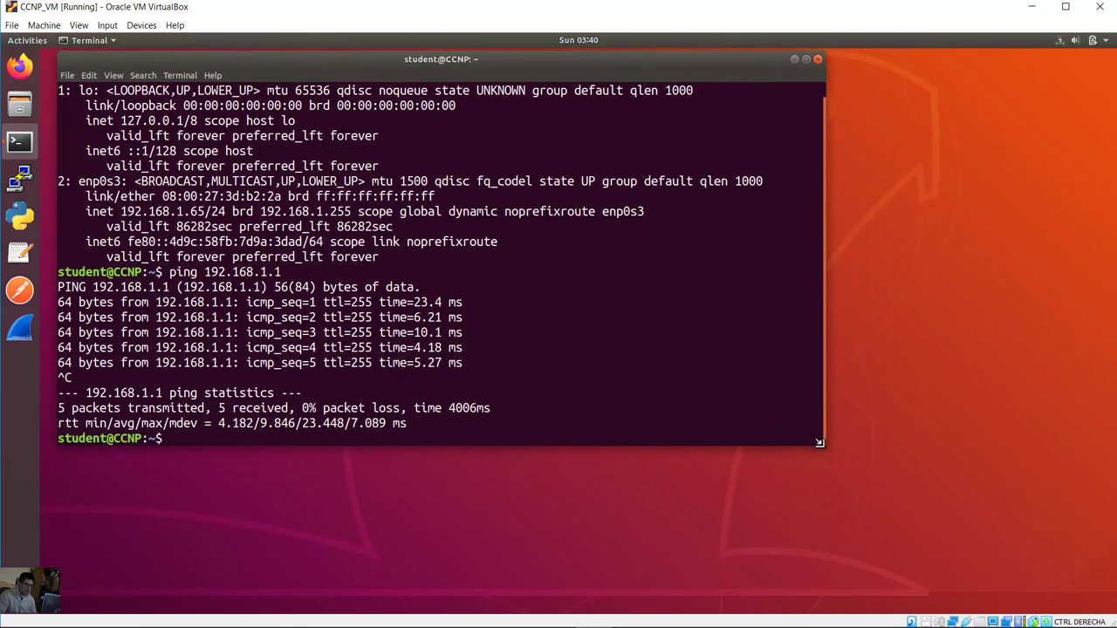
{"action": "left_click_drag", "start_coordinate": [820, 443], "coordinate": [1085, 592]}
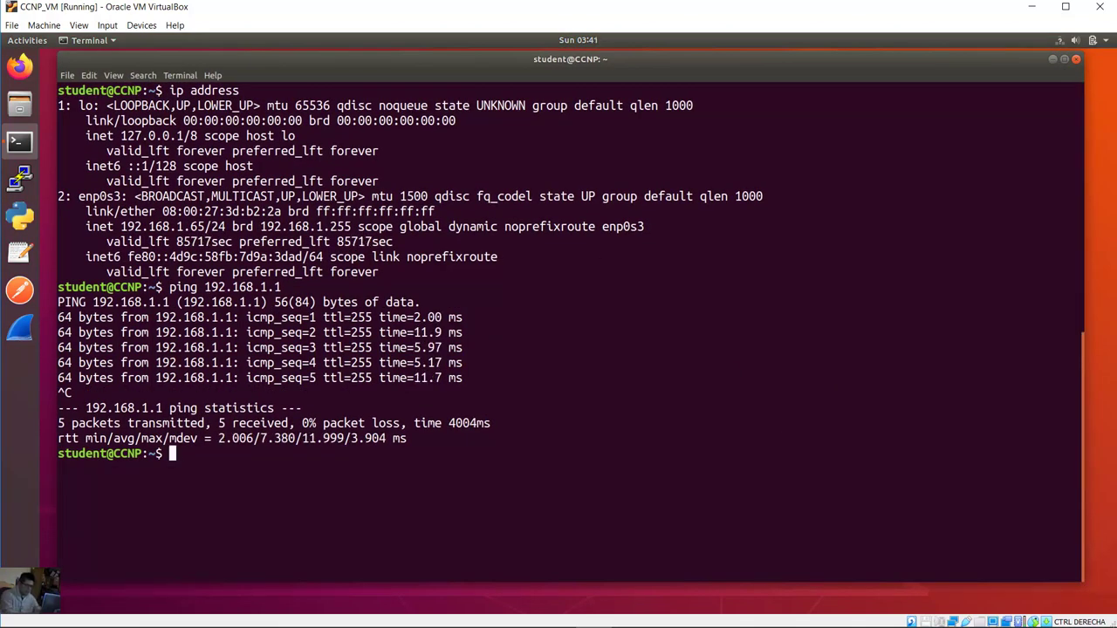
{"action": "type", "text": "python3"}
{"action": "key", "text": "Return"}
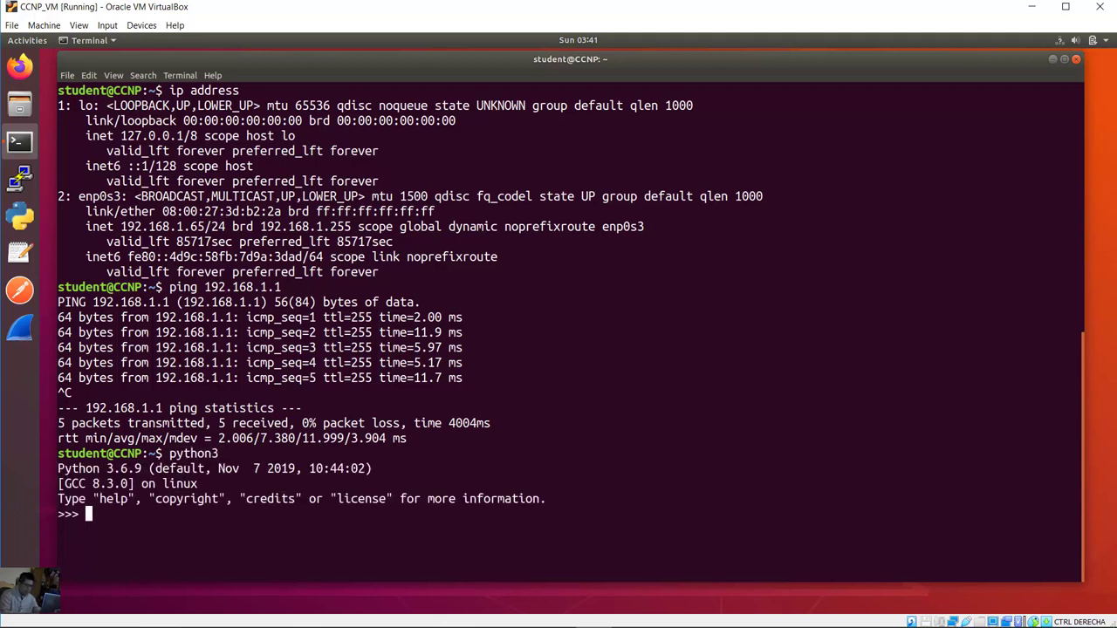